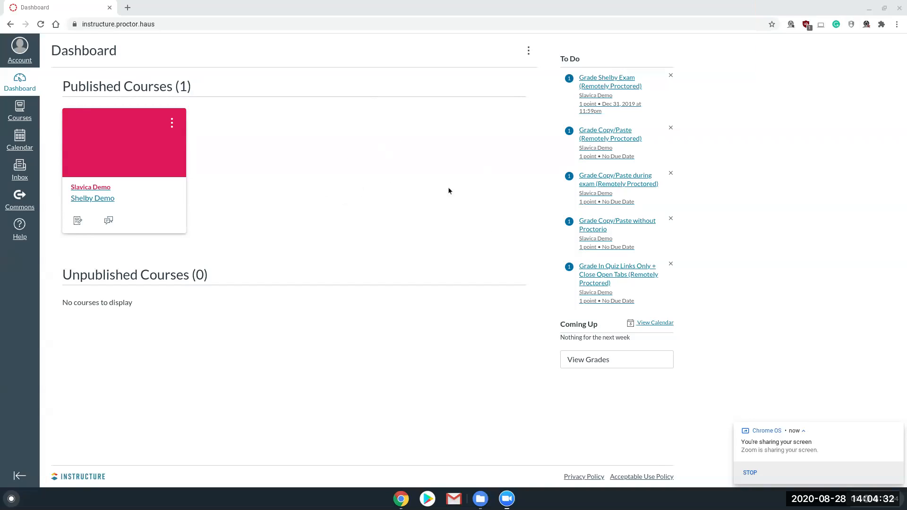
Step: In the published demo course's navigation settings, enable Secure Exam Proctor, place it directly below Announcements, and save
{"action": "left_click", "coordinate": [90, 199]}
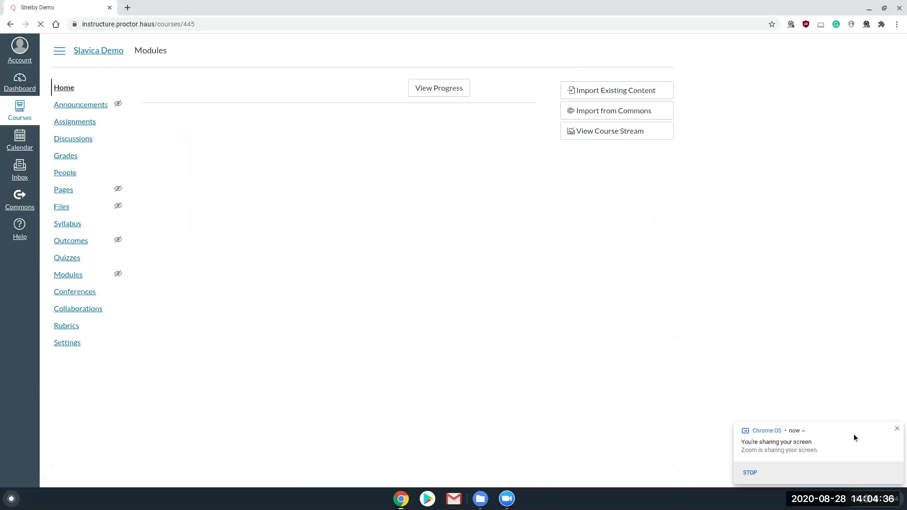
{"action": "left_click", "coordinate": [895, 429]}
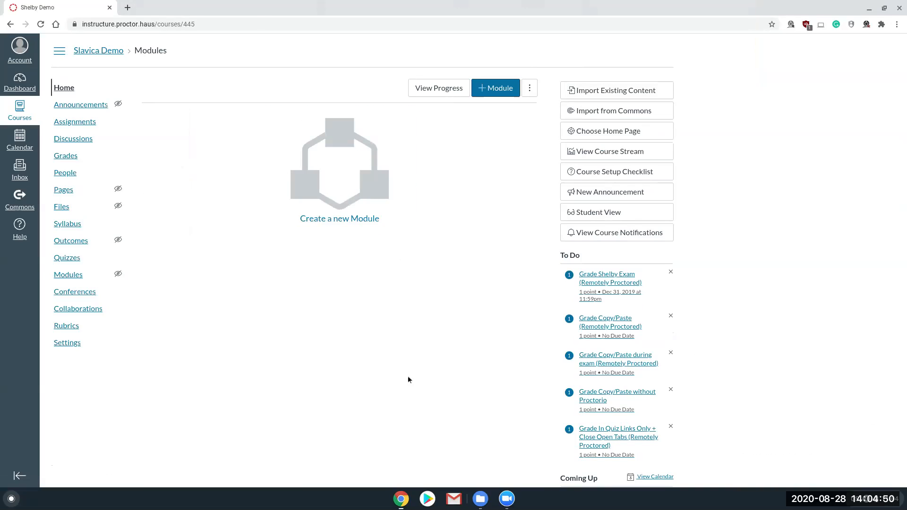
{"action": "left_click", "coordinate": [70, 344]}
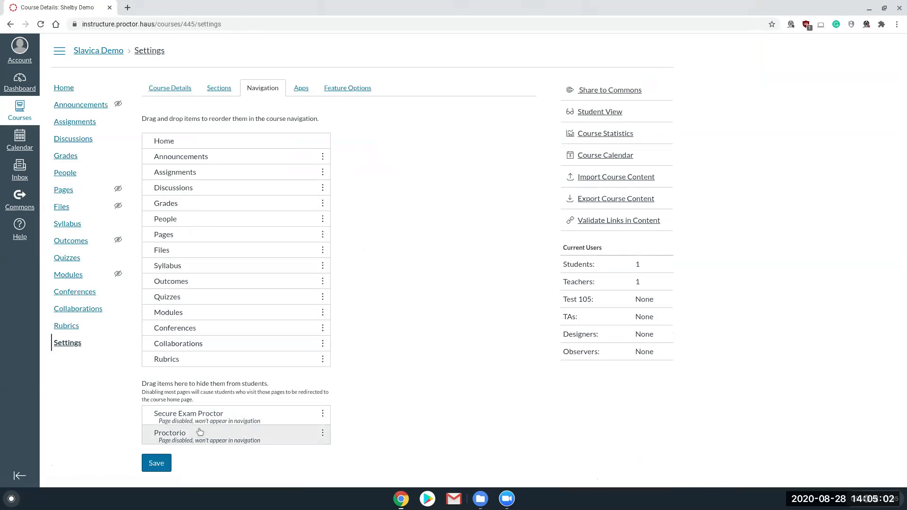
{"action": "left_click", "coordinate": [323, 415]}
{"action": "left_click_drag", "start_coordinate": [324, 417], "coordinate": [330, 170]}
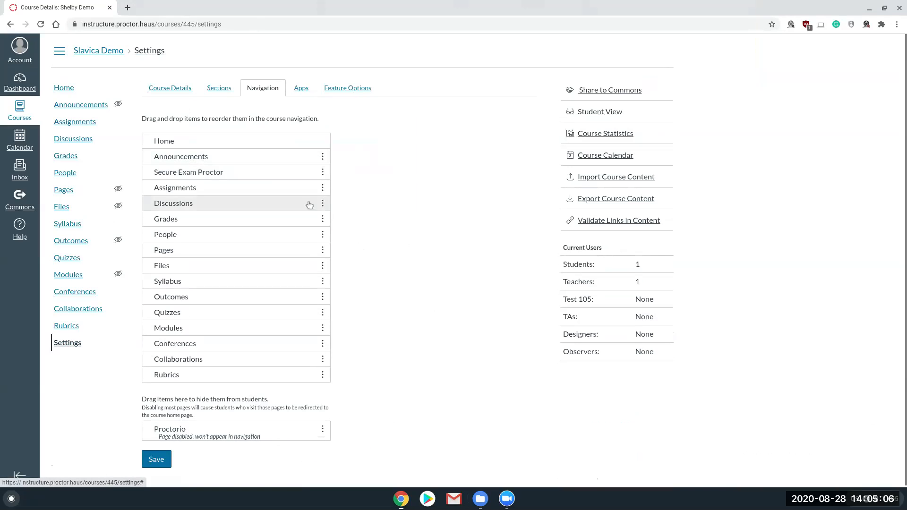
{"action": "left_click", "coordinate": [156, 459]}
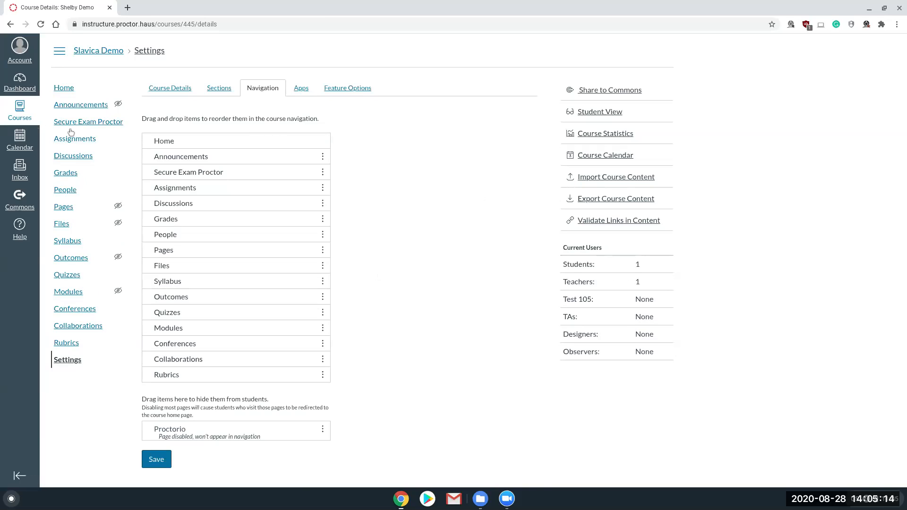
Step: Follow the course's Secure Exam Proctor installation link to the Chrome Web Store and enable the Proctorio extension
{"action": "left_click", "coordinate": [104, 124]}
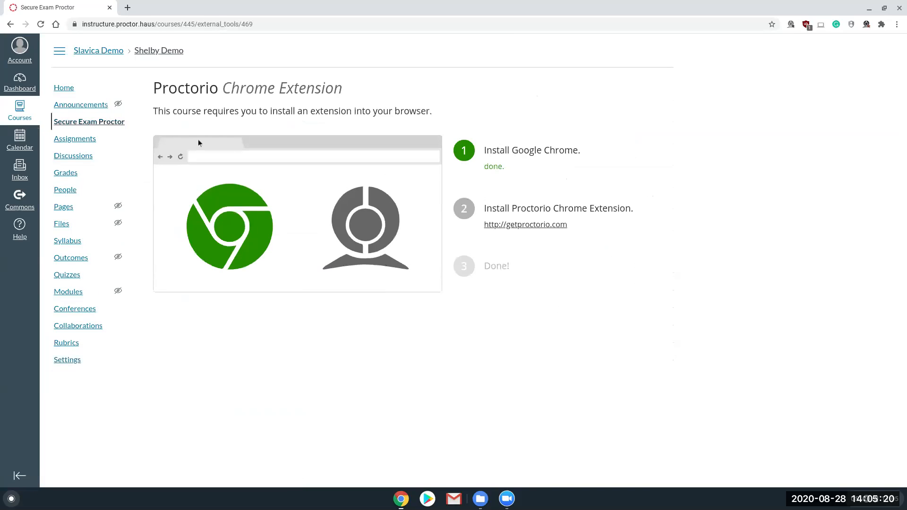
{"action": "left_click", "coordinate": [546, 225]}
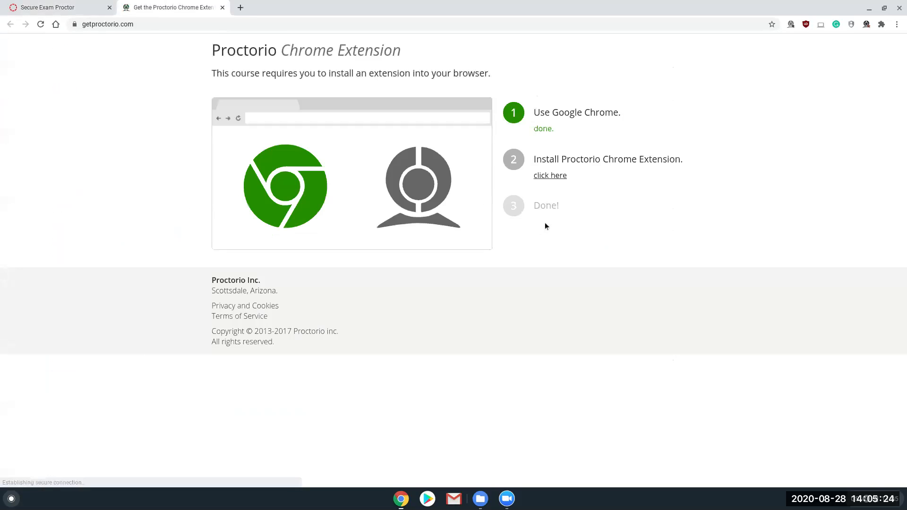
{"action": "left_click", "coordinate": [552, 177]}
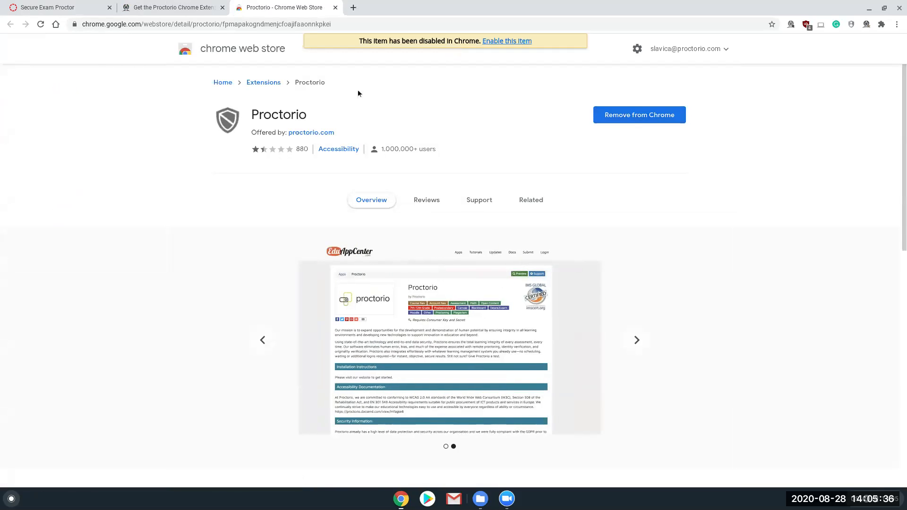
{"action": "left_click", "coordinate": [505, 42]}
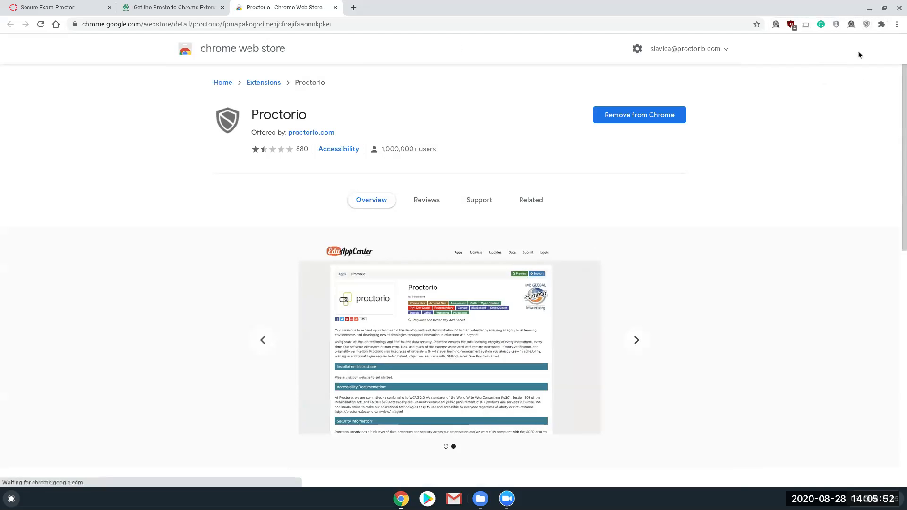
Step: Unpin the Proctorio extension from the browser toolbar and pin it again
{"action": "left_click", "coordinate": [882, 26]}
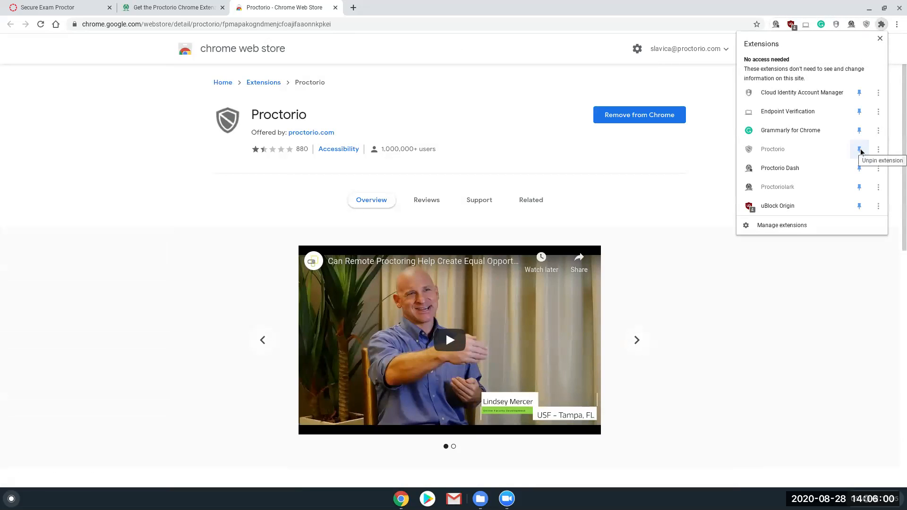
{"action": "left_click", "coordinate": [859, 150]}
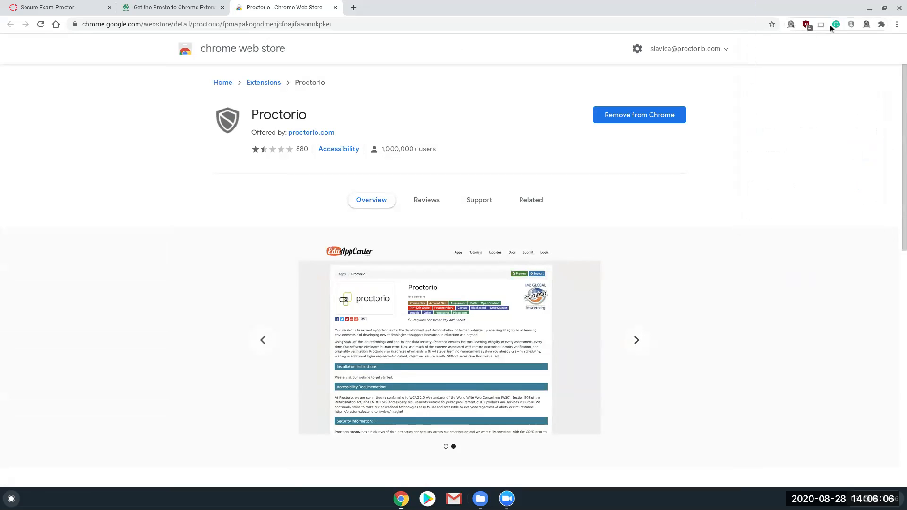
{"action": "left_click", "coordinate": [883, 25]}
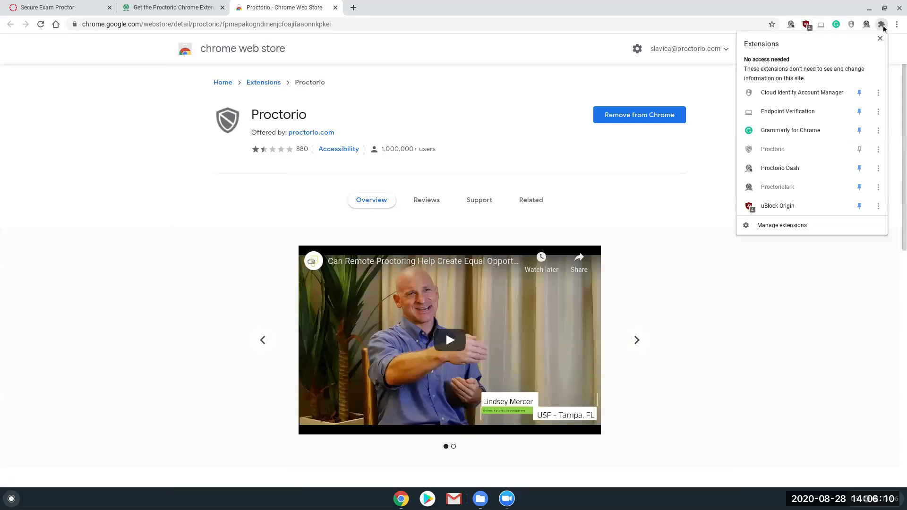
{"action": "left_click", "coordinate": [860, 149]}
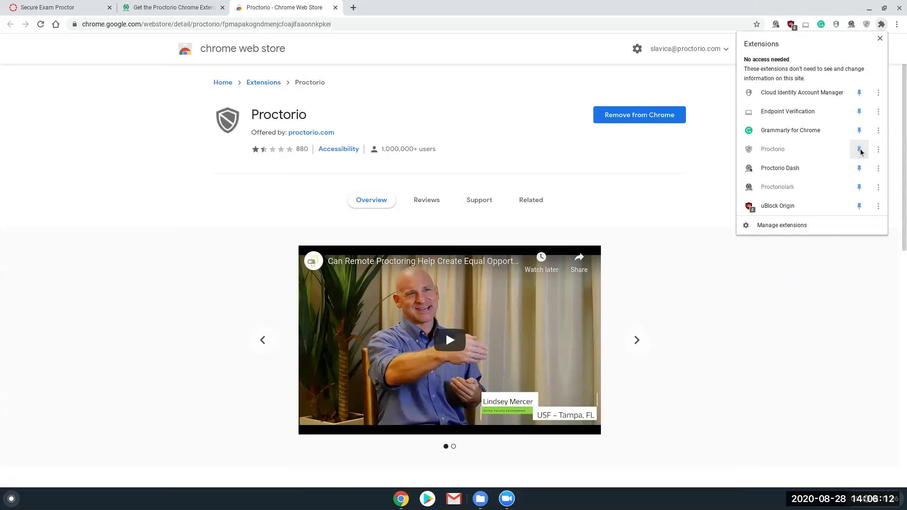
{"action": "left_click", "coordinate": [824, 306]}
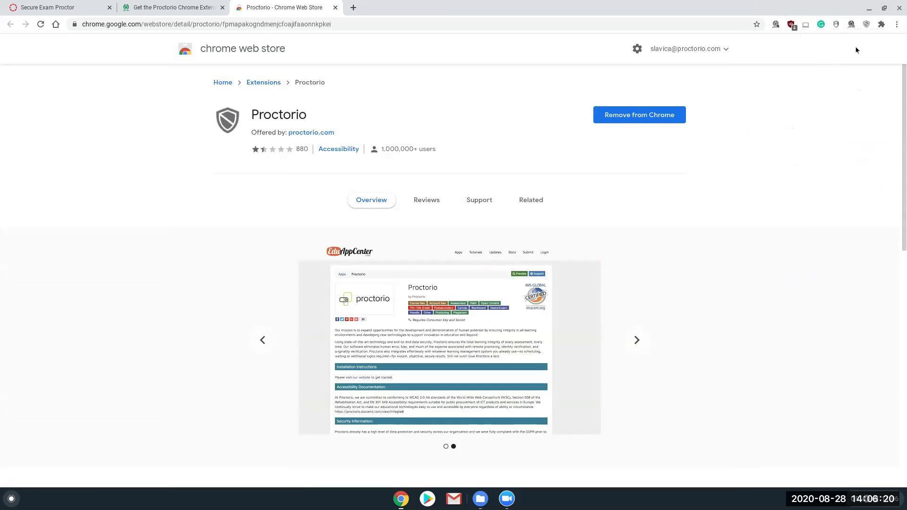
Step: Reload the Secure Exam Proctor page in the course and open the course's list of quizzes
{"action": "left_click", "coordinate": [37, 4]}
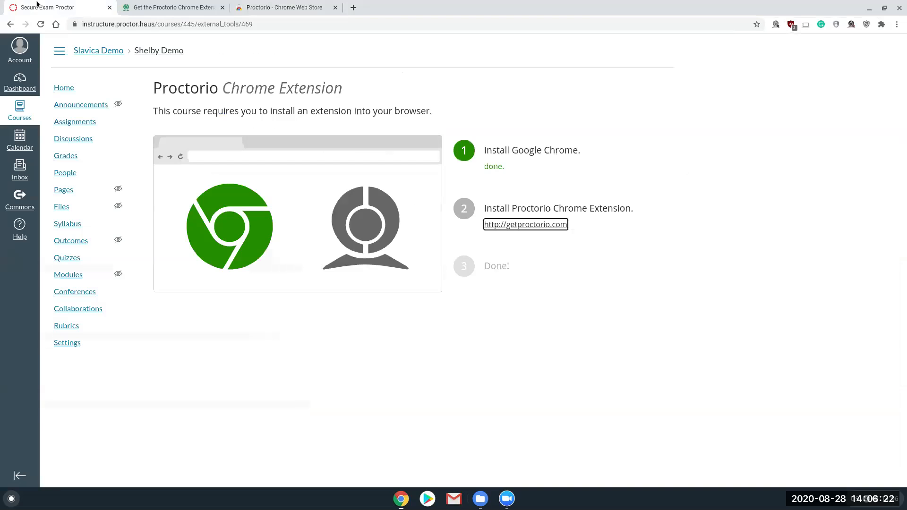
{"action": "left_click", "coordinate": [40, 24]}
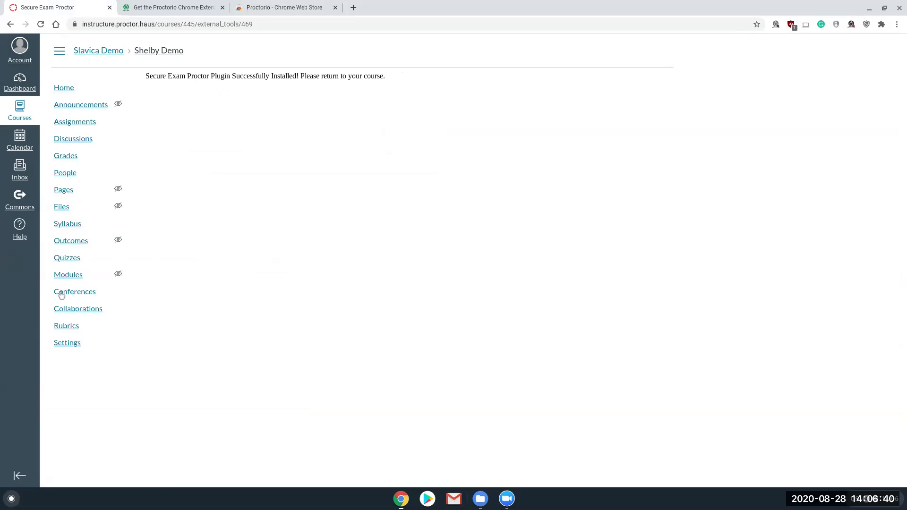
{"action": "left_click", "coordinate": [67, 257]}
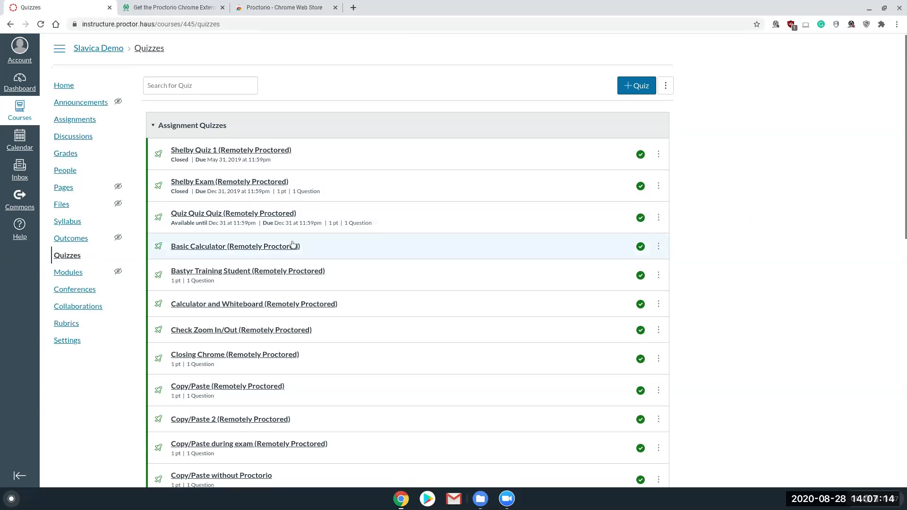
{"action": "scroll", "coordinate": [320, 201], "scroll_direction": "down", "scroll_amount": 2}
{"action": "scroll", "coordinate": [320, 201], "scroll_direction": "down", "scroll_amount": 1}
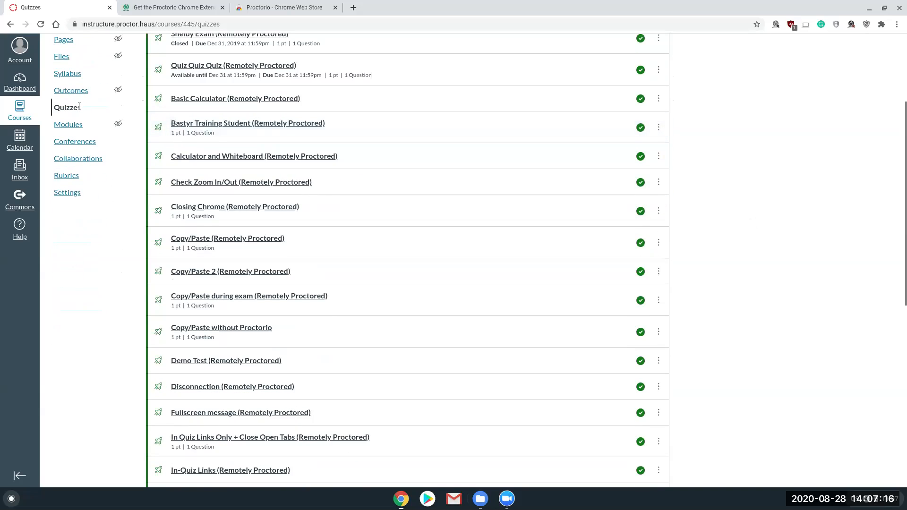
{"action": "scroll", "coordinate": [73, 110], "scroll_direction": "up", "scroll_amount": 1}
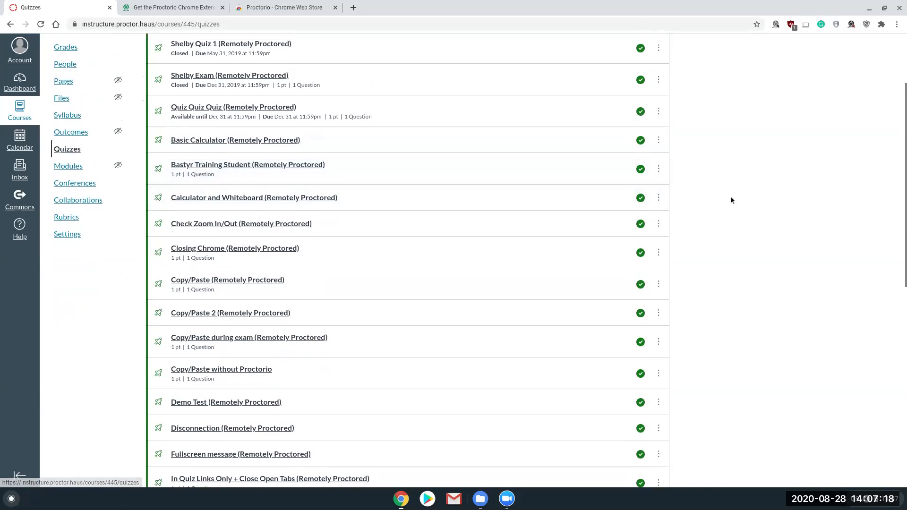
{"action": "scroll", "coordinate": [791, 210], "scroll_direction": "up", "scroll_amount": 2}
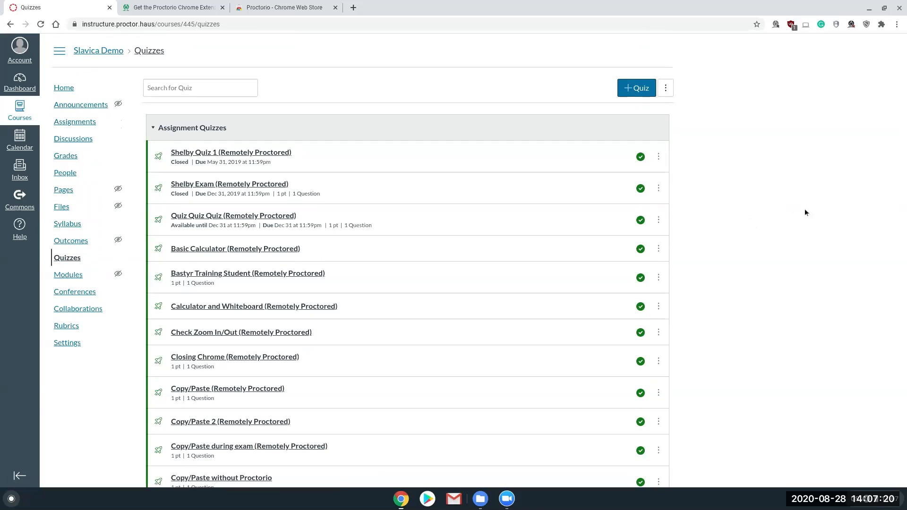
Step: Create a new quiz using the Classic Quizzes engine
{"action": "left_click", "coordinate": [635, 89]}
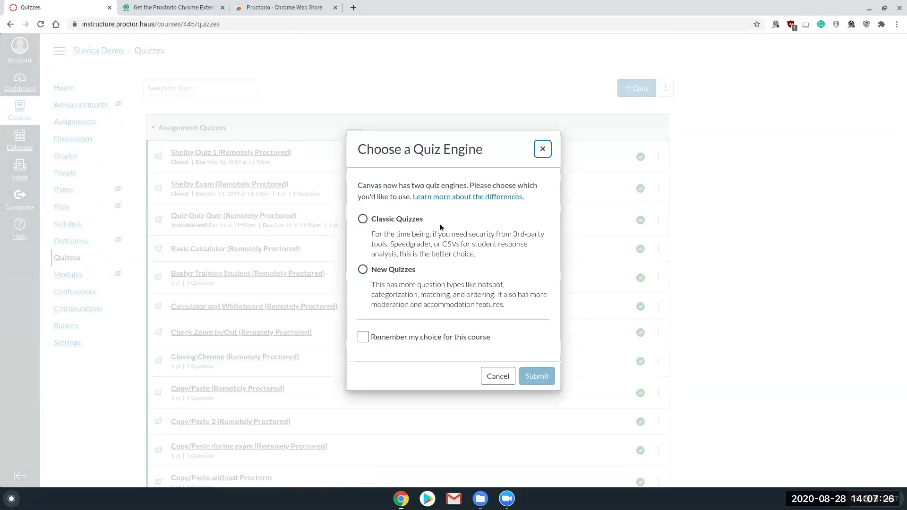
{"action": "left_click", "coordinate": [362, 218]}
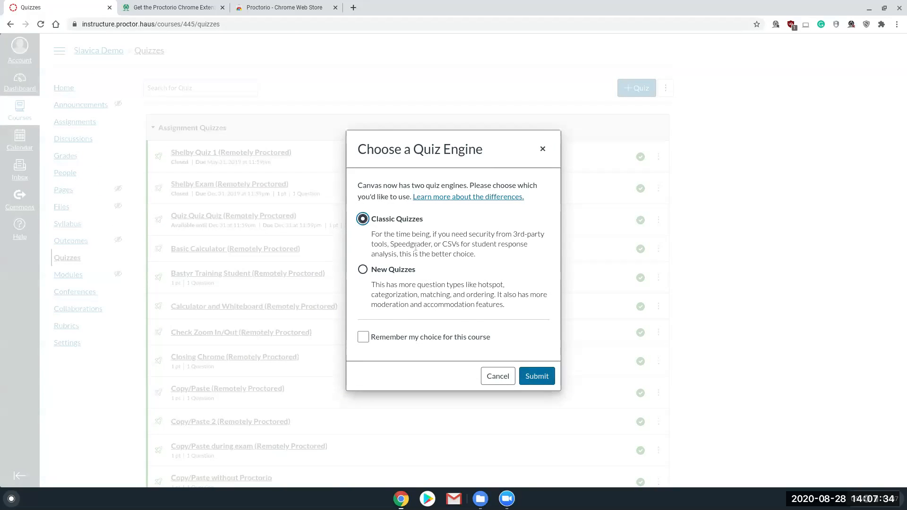
{"action": "left_click", "coordinate": [538, 376]}
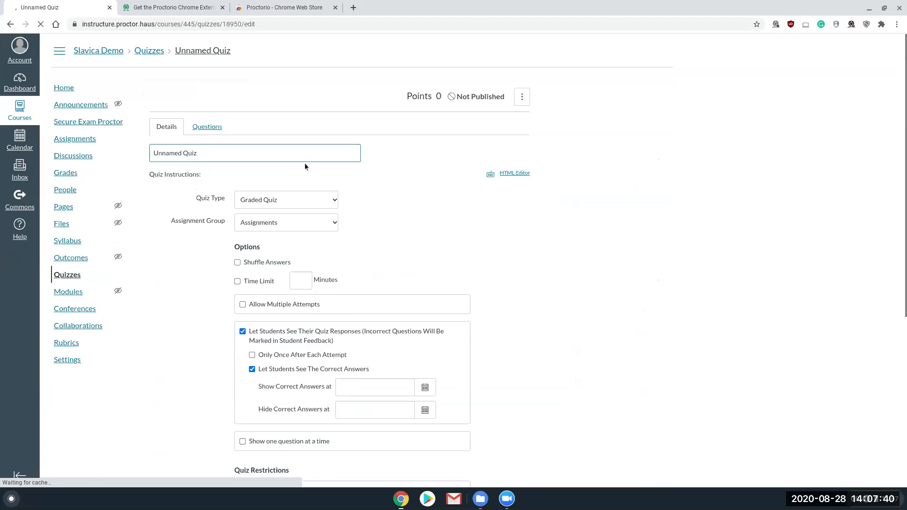
Step: Title the quiz "Test" and give it a time limit of 45 minutes
{"action": "left_click_drag", "start_coordinate": [251, 161], "coordinate": [152, 155]}
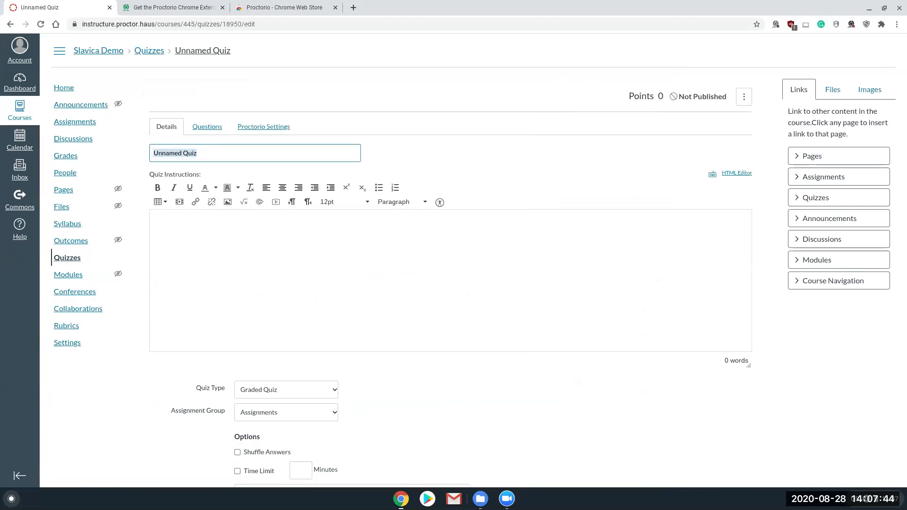
{"action": "type", "text": "Test"}
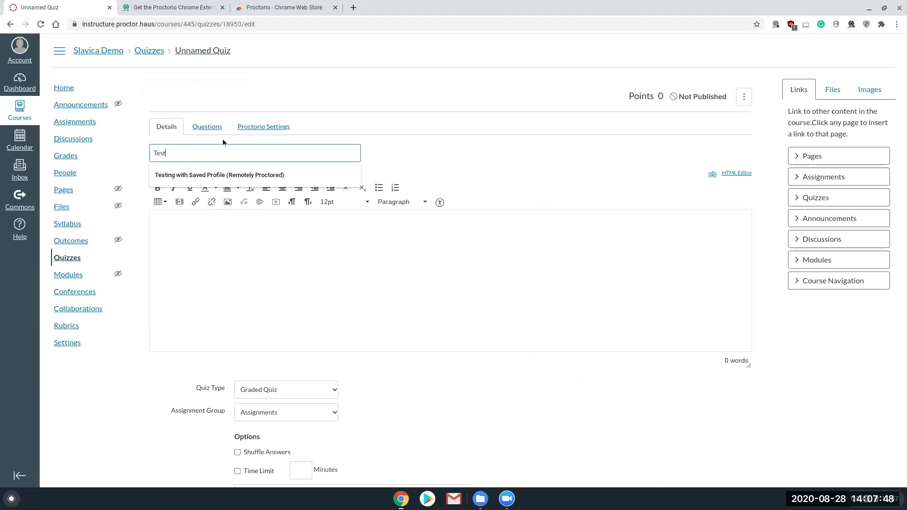
{"action": "scroll", "coordinate": [425, 255], "scroll_direction": "down", "scroll_amount": 5}
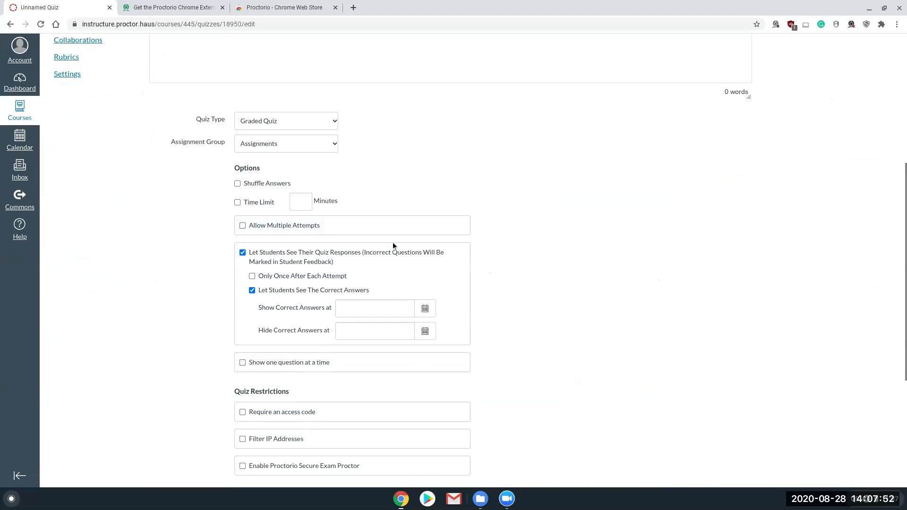
{"action": "left_click", "coordinate": [237, 203]}
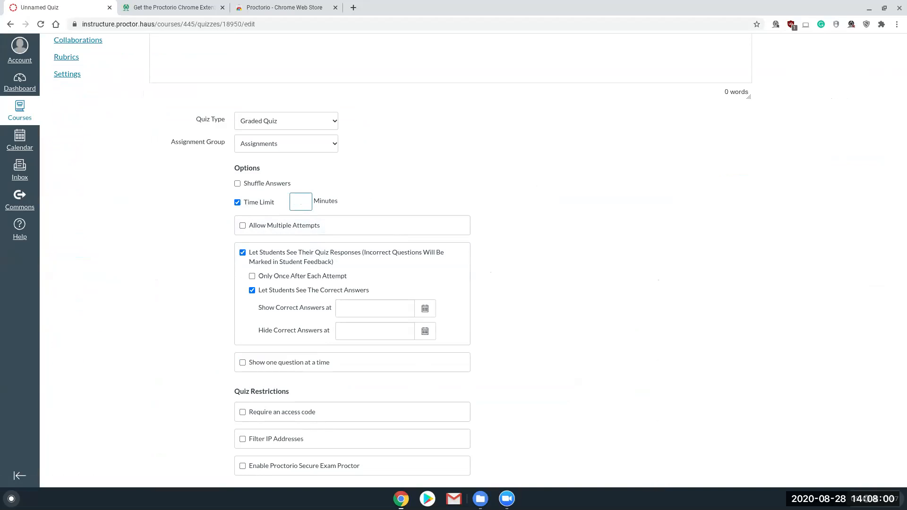
{"action": "type", "text": "45"}
Step: Enable Proctorio Secure Exam Proctor in the quiz restrictions
{"action": "scroll", "coordinate": [605, 174], "scroll_direction": "down", "scroll_amount": 2}
{"action": "scroll", "coordinate": [602, 175], "scroll_direction": "down", "scroll_amount": 3}
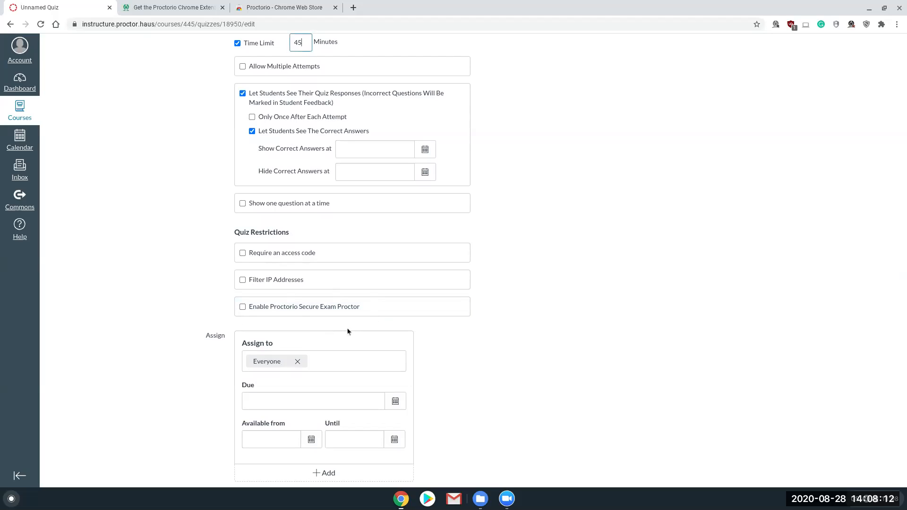
{"action": "left_click", "coordinate": [242, 307]}
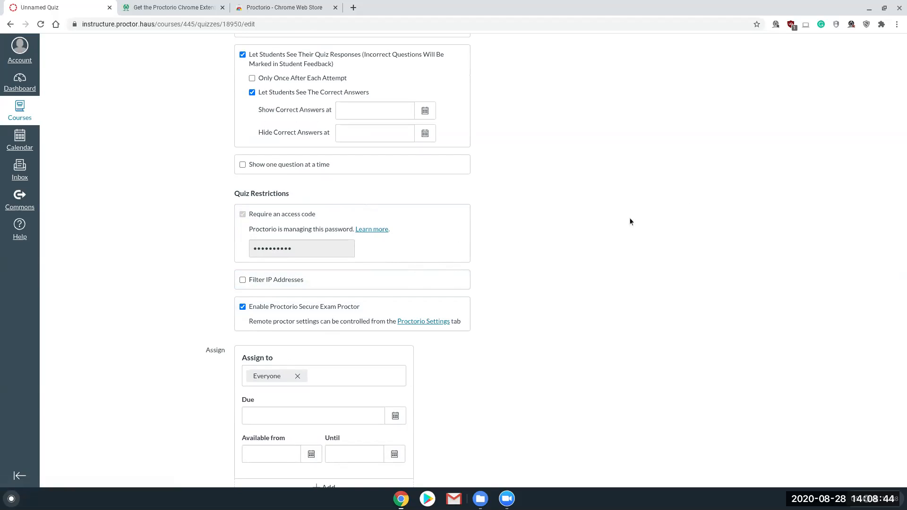
Step: Open the quiz's Proctorio settings and examine the exam settings for recording, lock down, verification and in-quiz tools
{"action": "left_click", "coordinate": [422, 321]}
{"action": "left_click", "coordinate": [206, 176]}
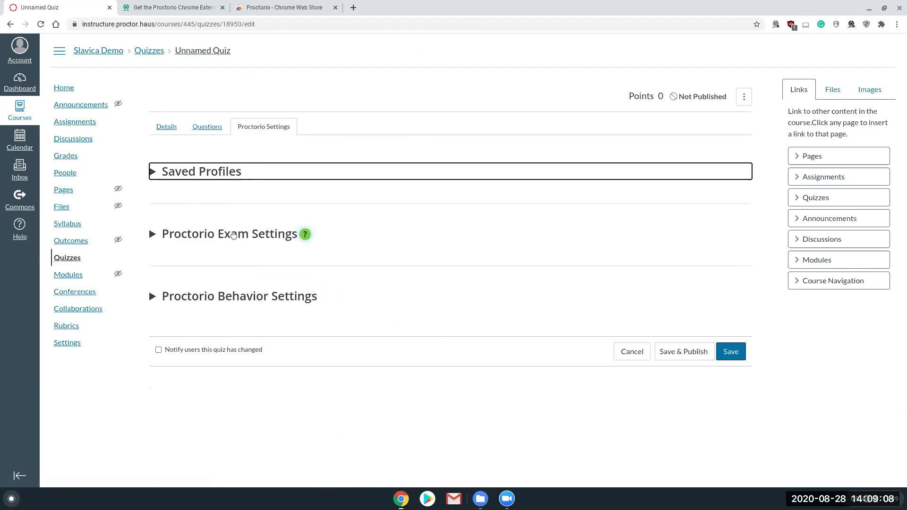
{"action": "left_click", "coordinate": [233, 236]}
{"action": "scroll", "coordinate": [234, 235], "scroll_direction": "down", "scroll_amount": 2}
{"action": "scroll", "coordinate": [234, 236], "scroll_direction": "down", "scroll_amount": 1}
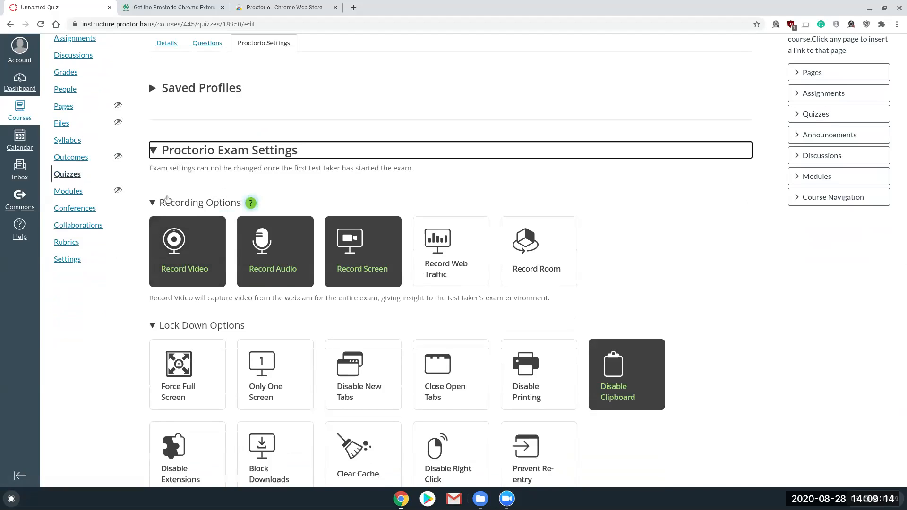
{"action": "scroll", "coordinate": [222, 198], "scroll_direction": "down", "scroll_amount": 2}
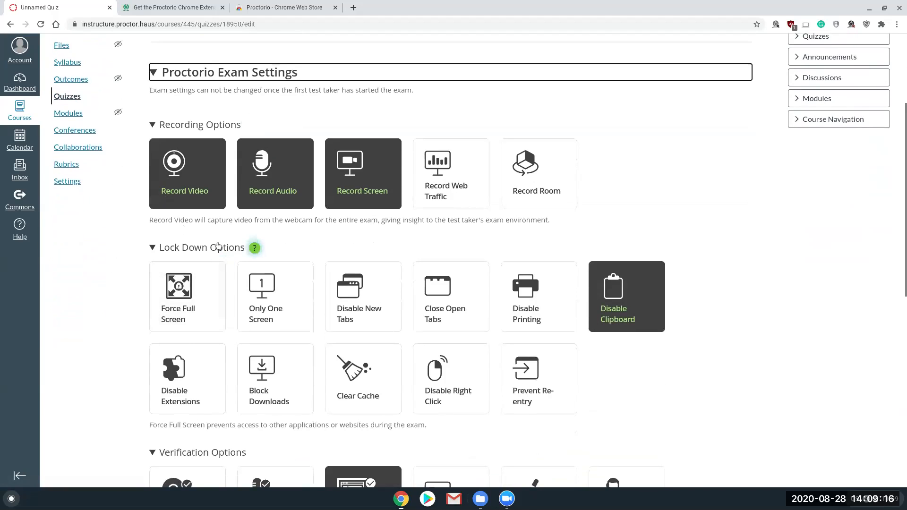
{"action": "scroll", "coordinate": [217, 250], "scroll_direction": "down", "scroll_amount": 3}
{"action": "scroll", "coordinate": [208, 336], "scroll_direction": "down", "scroll_amount": 3}
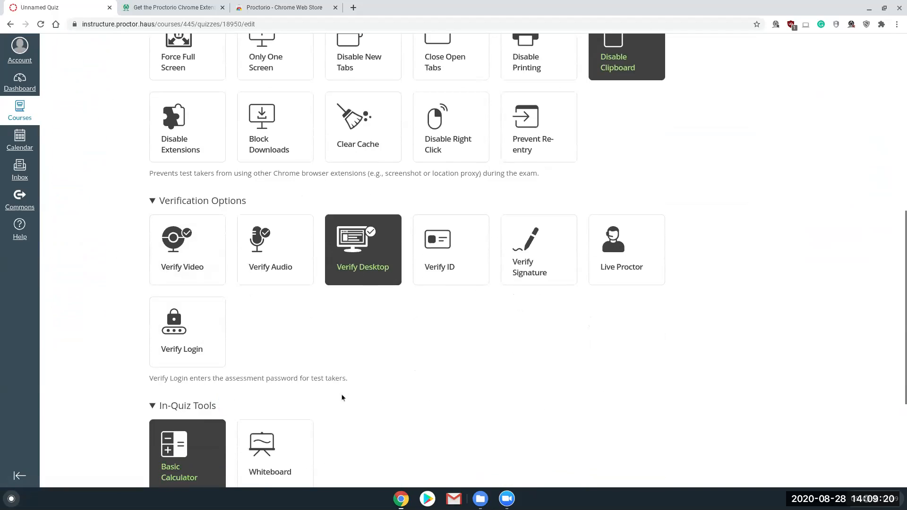
{"action": "scroll", "coordinate": [342, 397], "scroll_direction": "up", "scroll_amount": 5}
{"action": "scroll", "coordinate": [356, 374], "scroll_direction": "up", "scroll_amount": 3}
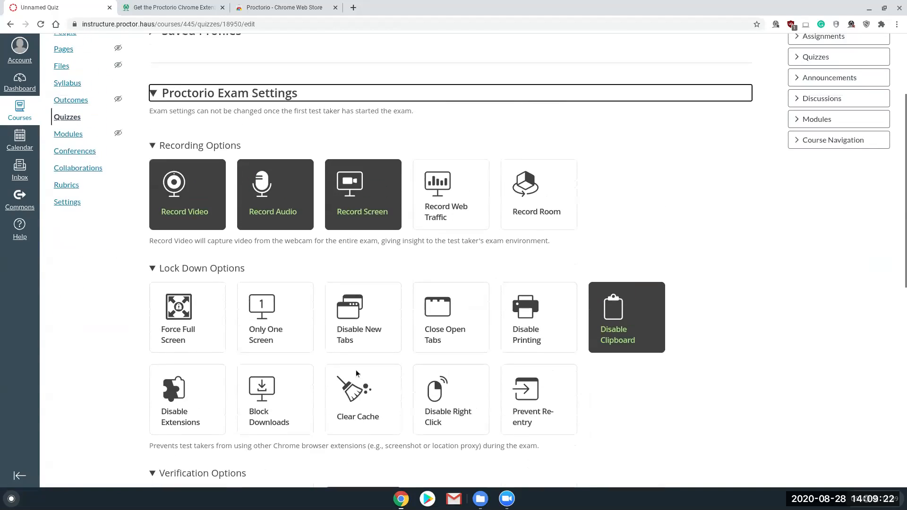
{"action": "mouse_move", "coordinate": [215, 196]}
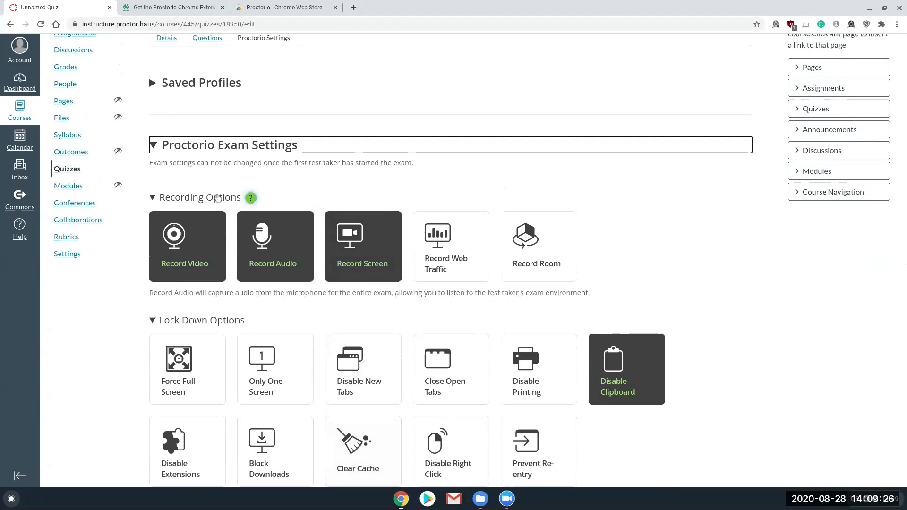
{"action": "scroll", "coordinate": [204, 216], "scroll_direction": "down", "scroll_amount": 1}
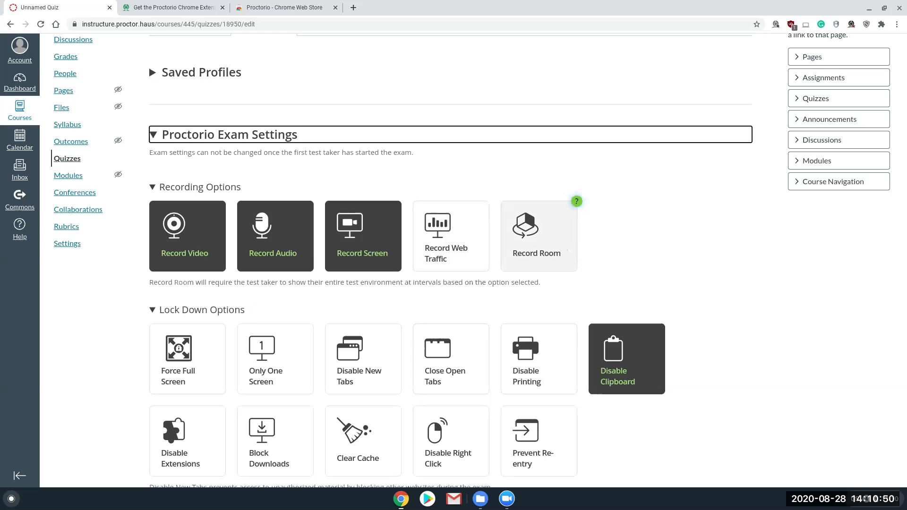
Step: Examine the Record Room scan options and the live chat and support choices in the Proctorio extension
{"action": "left_click", "coordinate": [568, 249]}
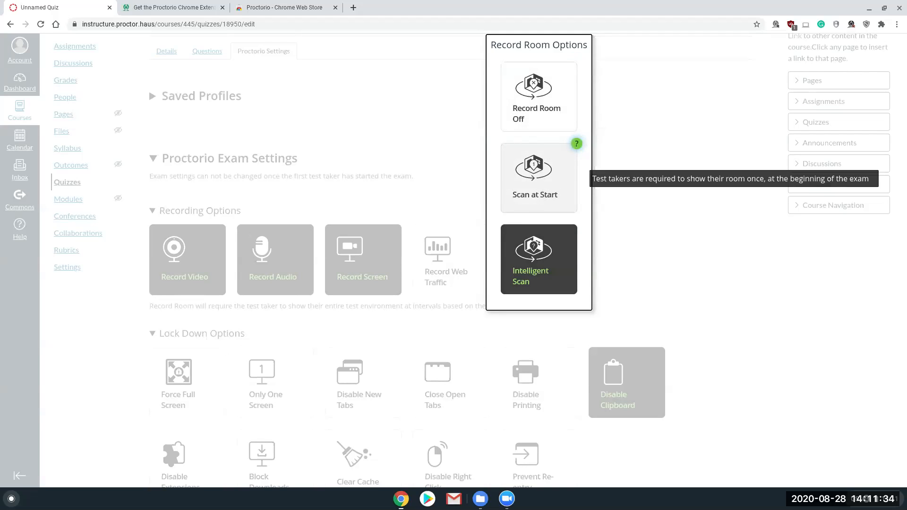
{"action": "left_click", "coordinate": [684, 263]}
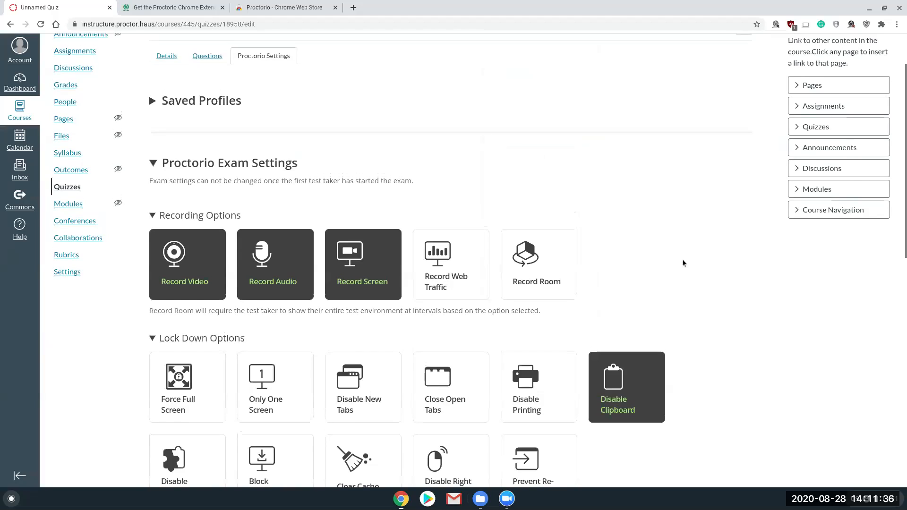
{"action": "scroll", "coordinate": [682, 262], "scroll_direction": "up", "scroll_amount": 1}
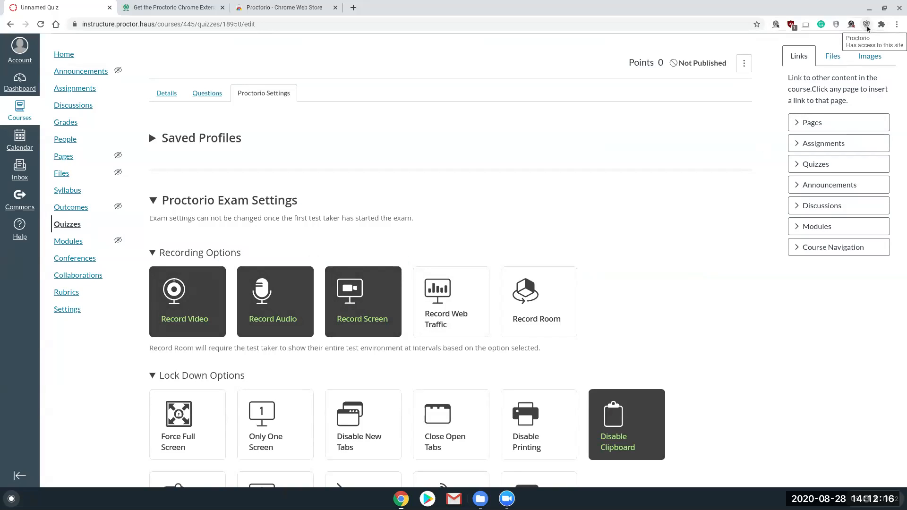
{"action": "left_click", "coordinate": [867, 27]}
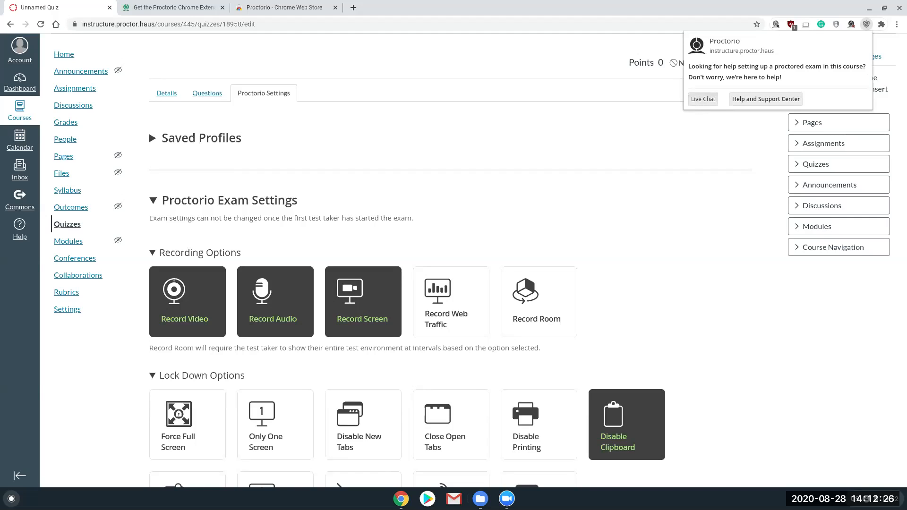
{"action": "left_click", "coordinate": [662, 280]}
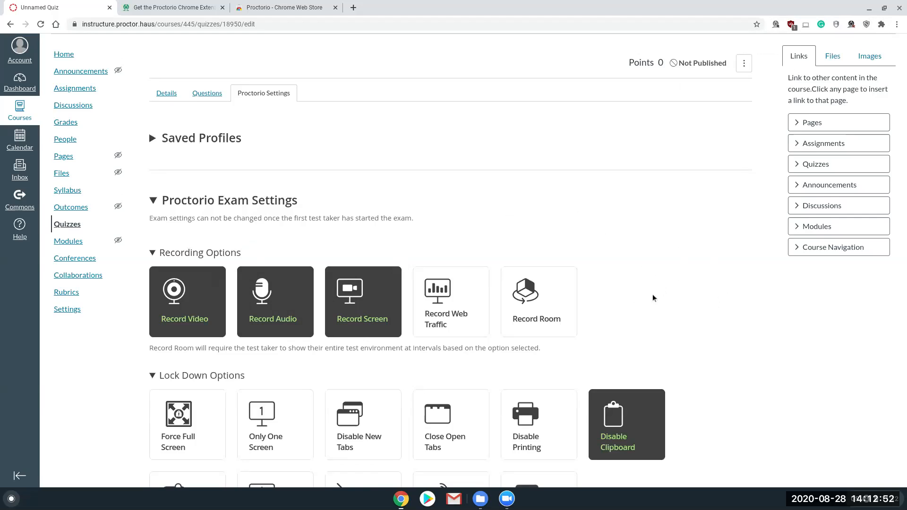
Step: Examine the Force Full Screen tolerance levels and the Disable New Tabs options, choosing Tabs allowed
{"action": "scroll", "coordinate": [647, 262], "scroll_direction": "down", "scroll_amount": 3}
{"action": "scroll", "coordinate": [647, 264], "scroll_direction": "down", "scroll_amount": 1}
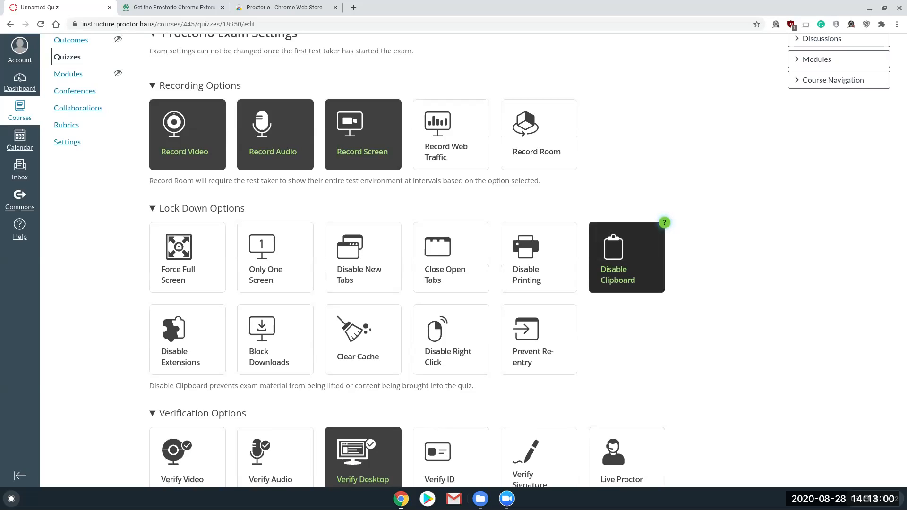
{"action": "left_click", "coordinate": [187, 267]}
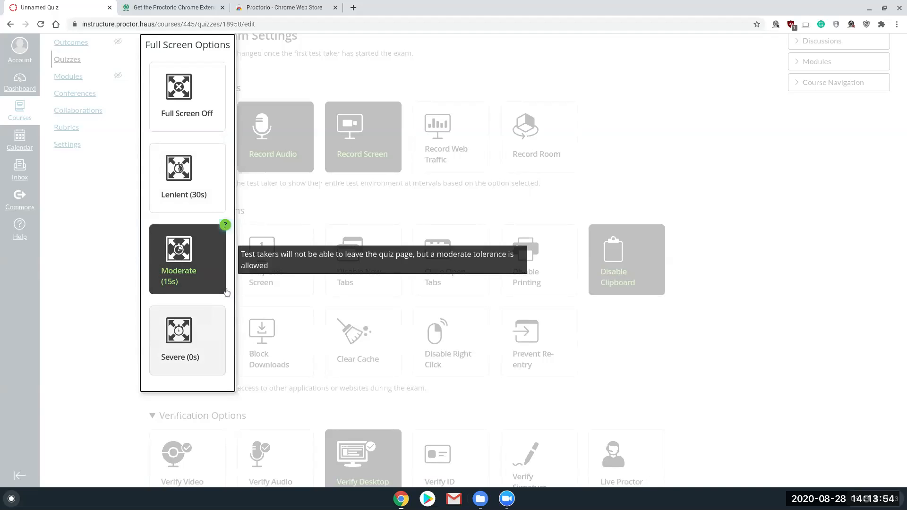
{"action": "left_click", "coordinate": [293, 202]}
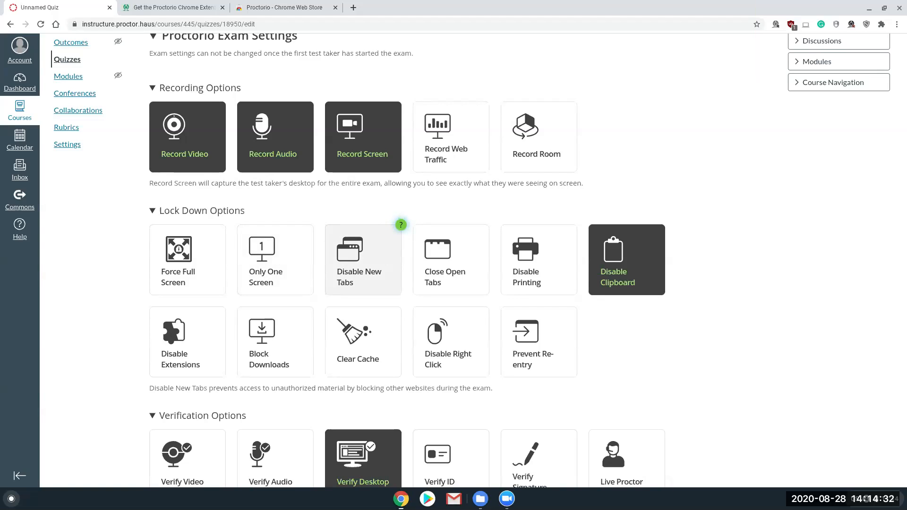
{"action": "left_click", "coordinate": [382, 239]}
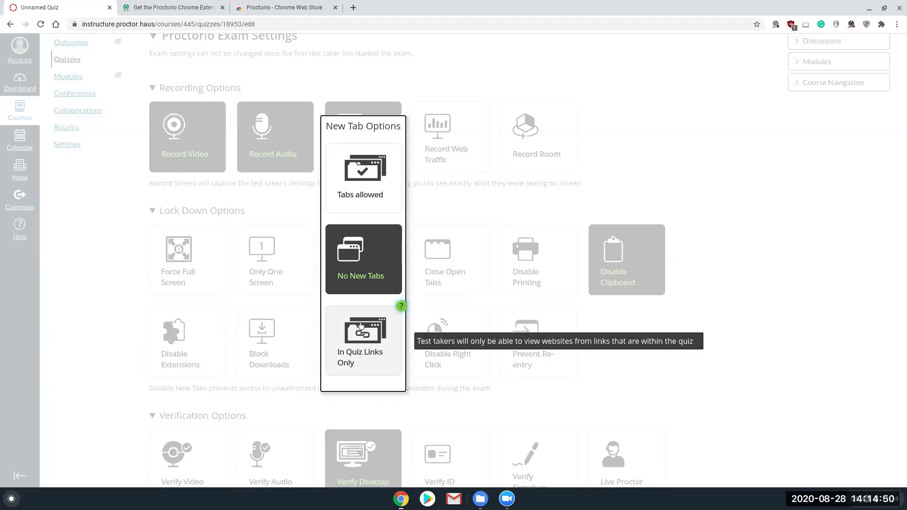
{"action": "left_click", "coordinate": [368, 184]}
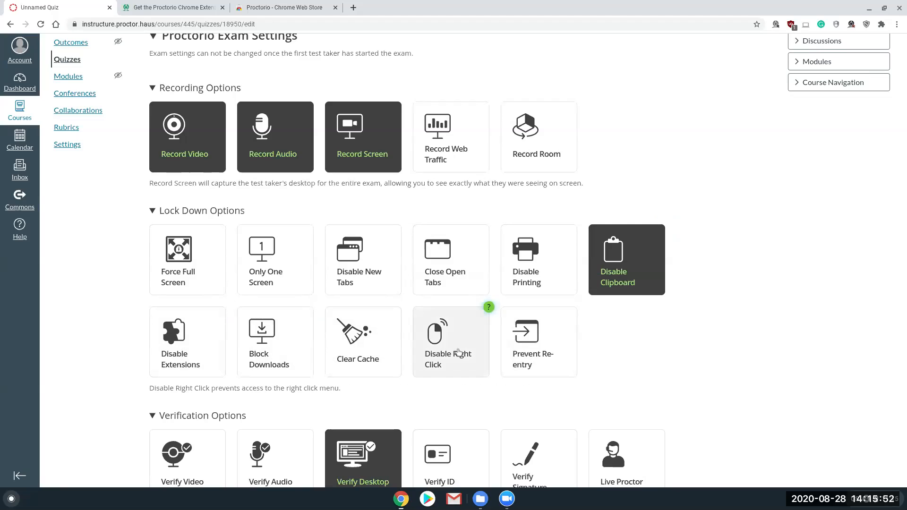
Step: Open the page's context menu to examine the commands that Disable Right Click would block
{"action": "right_click", "coordinate": [688, 158]}
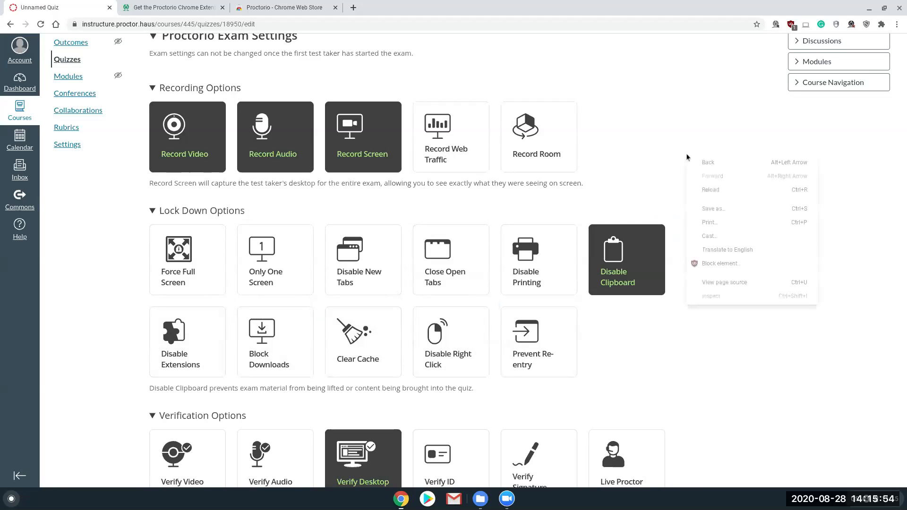
{"action": "left_click", "coordinate": [640, 135]}
{"action": "right_click", "coordinate": [672, 143]}
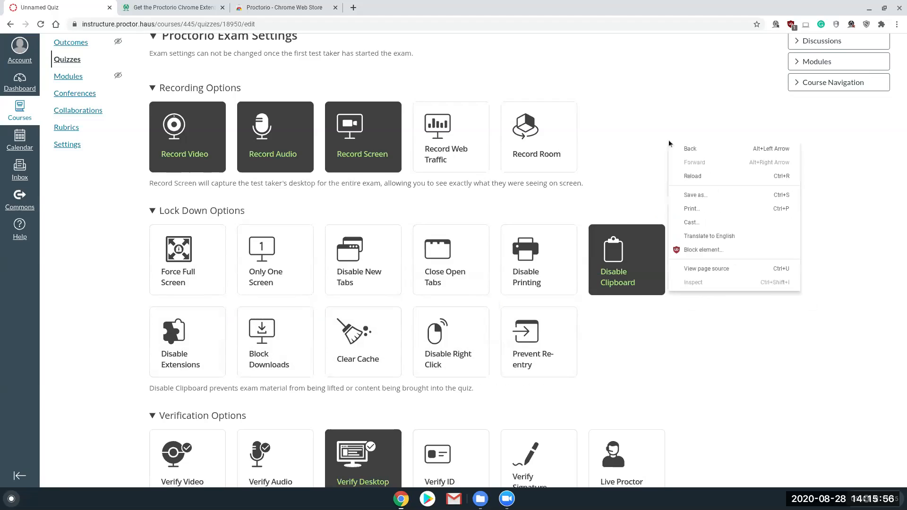
{"action": "left_click", "coordinate": [674, 114]}
{"action": "right_click", "coordinate": [694, 140]}
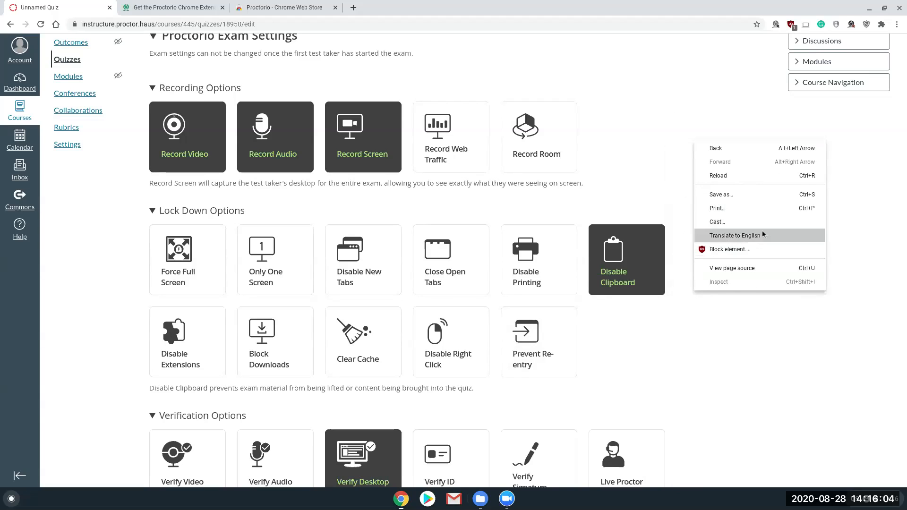
{"action": "left_click", "coordinate": [675, 347]}
Step: Examine the Prevent Re-entry options and view the Proctorio extension's support choices
{"action": "mouse_move", "coordinate": [542, 349]}
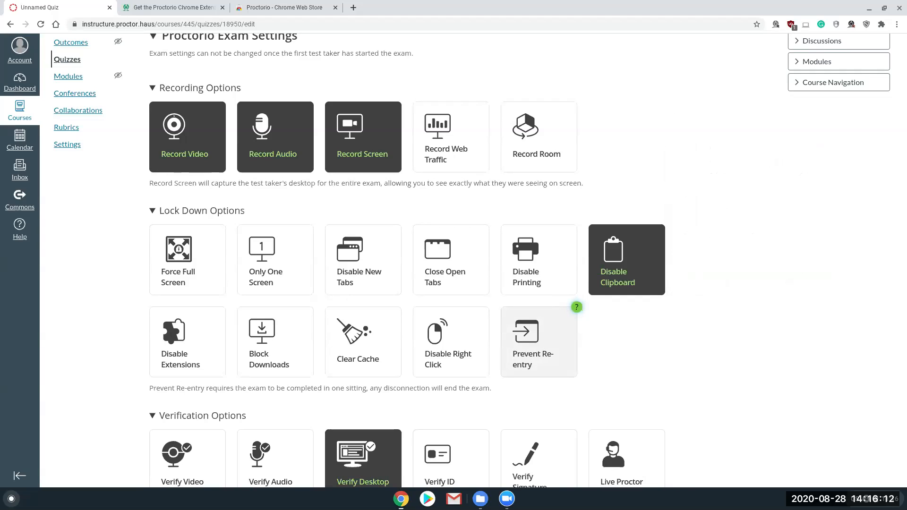
{"action": "left_click", "coordinate": [543, 348]}
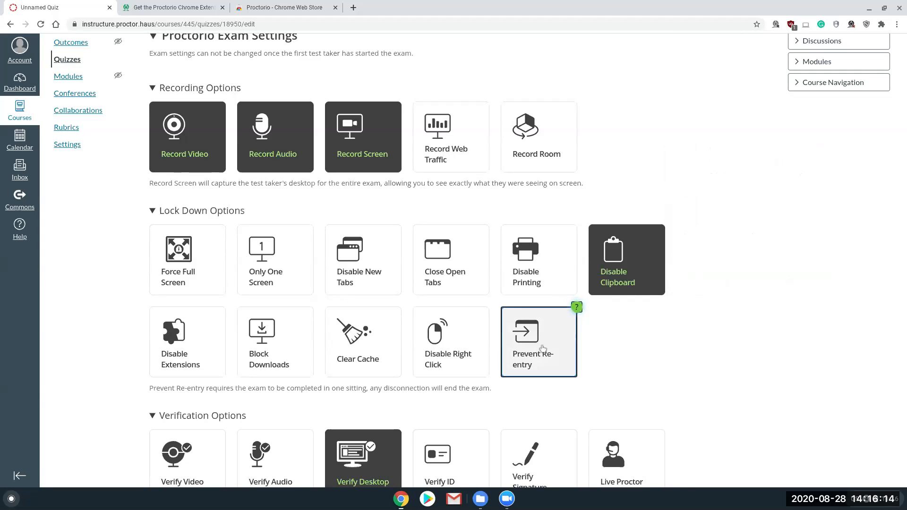
{"action": "scroll", "coordinate": [690, 331], "scroll_direction": "down", "scroll_amount": 1}
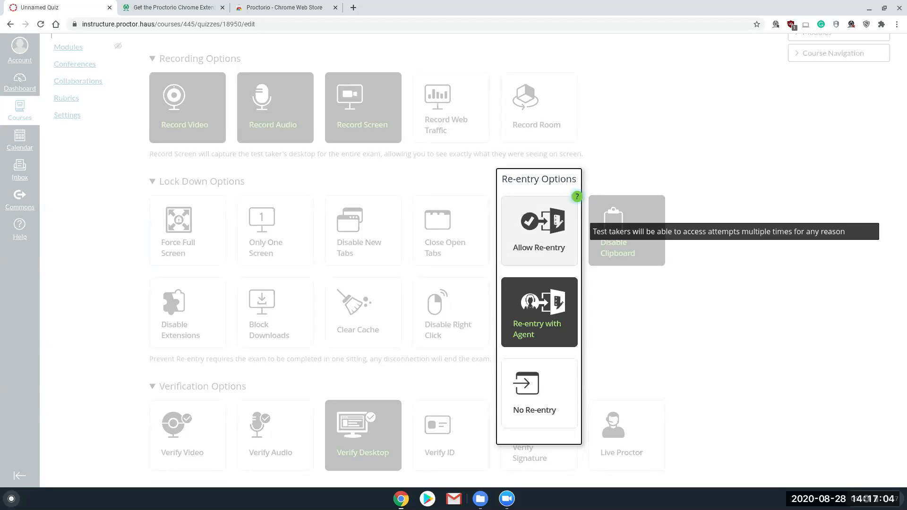
{"action": "mouse_move", "coordinate": [545, 306]}
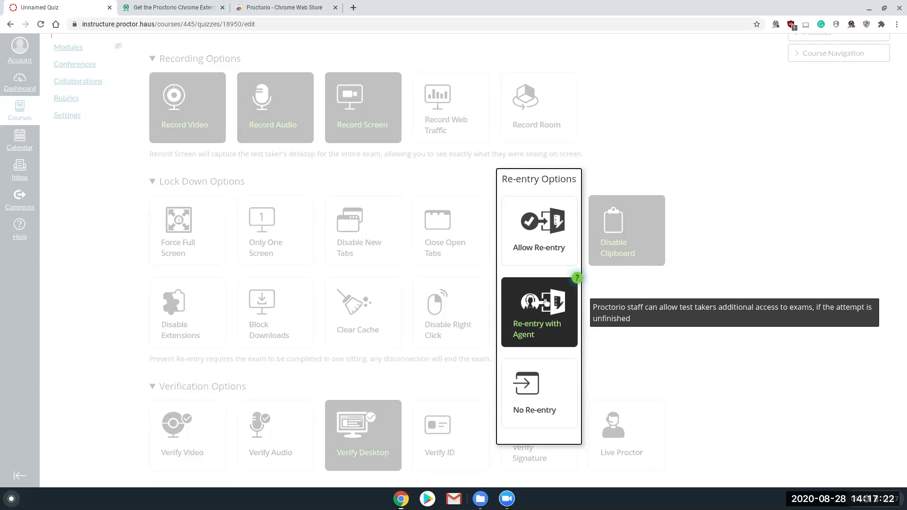
{"action": "left_click", "coordinate": [868, 24]}
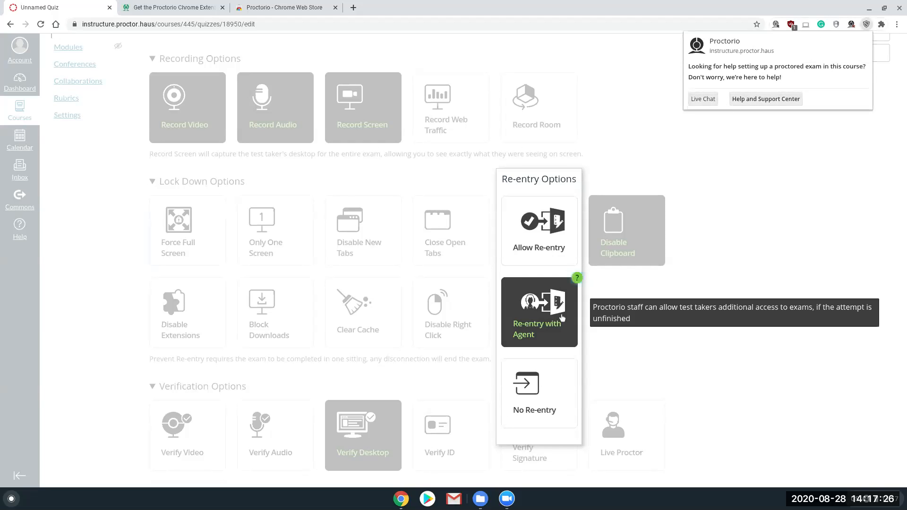
{"action": "left_click", "coordinate": [778, 266]}
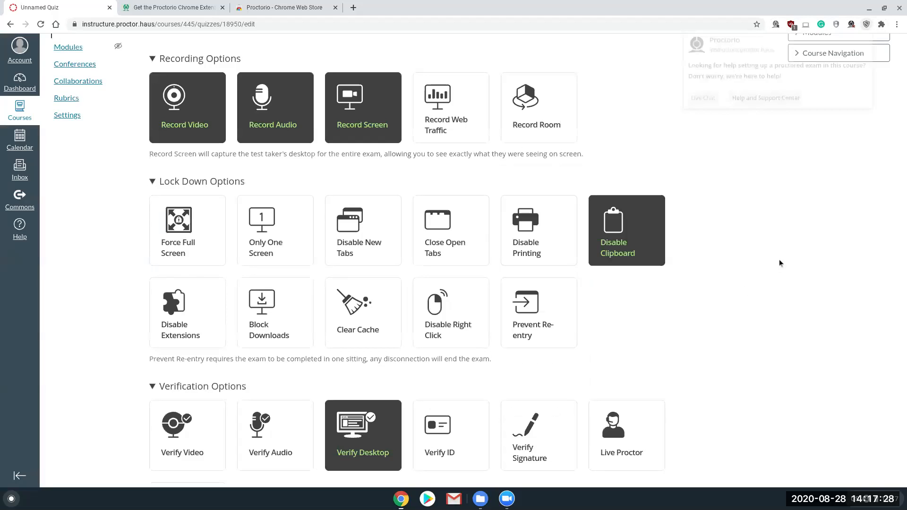
Step: Reopen the Prevent Re-entry options and read the explanation of No Re-entry
{"action": "scroll", "coordinate": [549, 340], "scroll_direction": "down", "scroll_amount": 2}
{"action": "scroll", "coordinate": [550, 342], "scroll_direction": "down", "scroll_amount": 1}
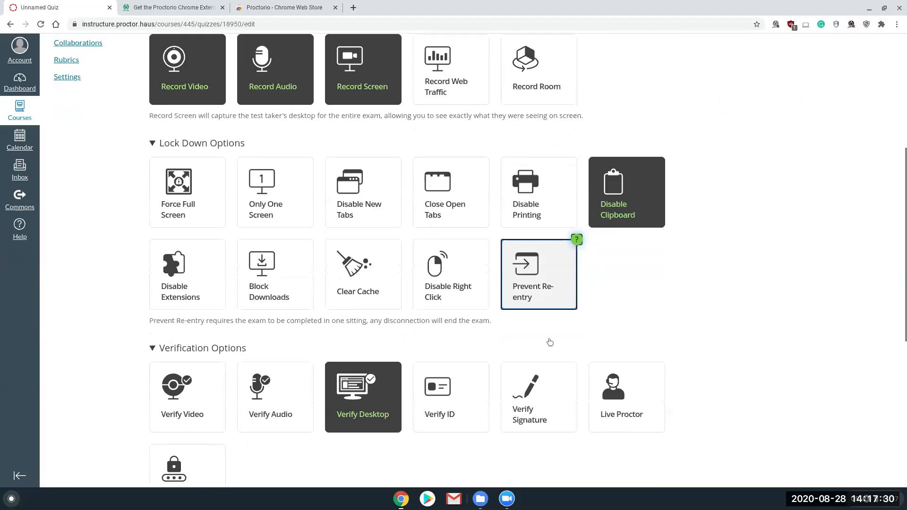
{"action": "left_click", "coordinate": [544, 281]}
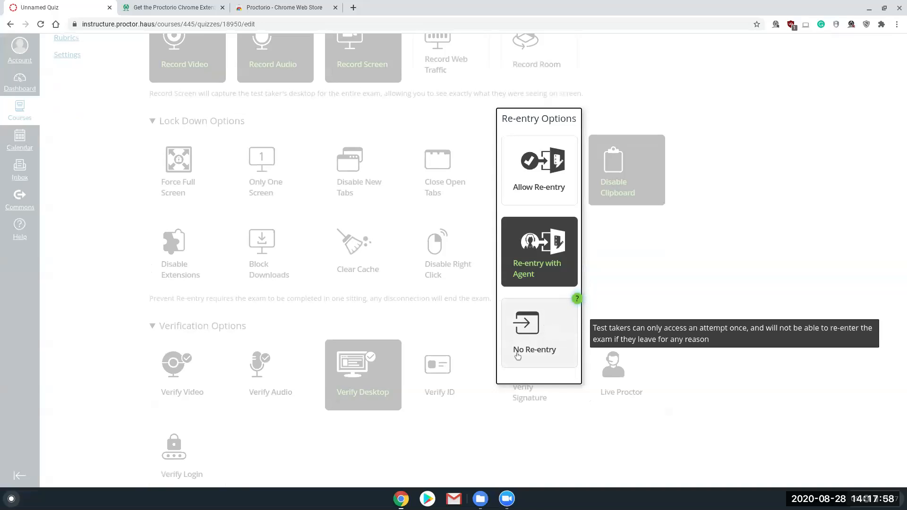
{"action": "left_click", "coordinate": [545, 334]}
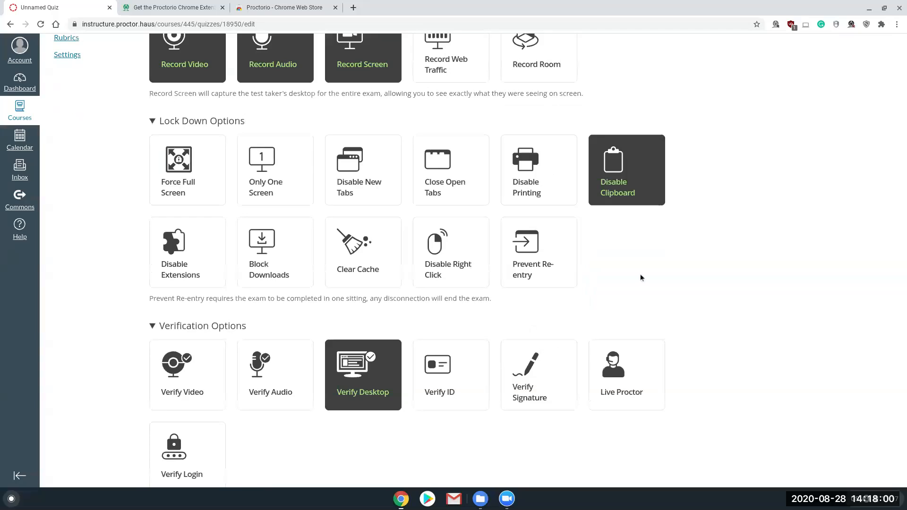
Step: Examine the verification options and the calculator choices among the in-quiz tools
{"action": "scroll", "coordinate": [764, 266], "scroll_direction": "down", "scroll_amount": 2}
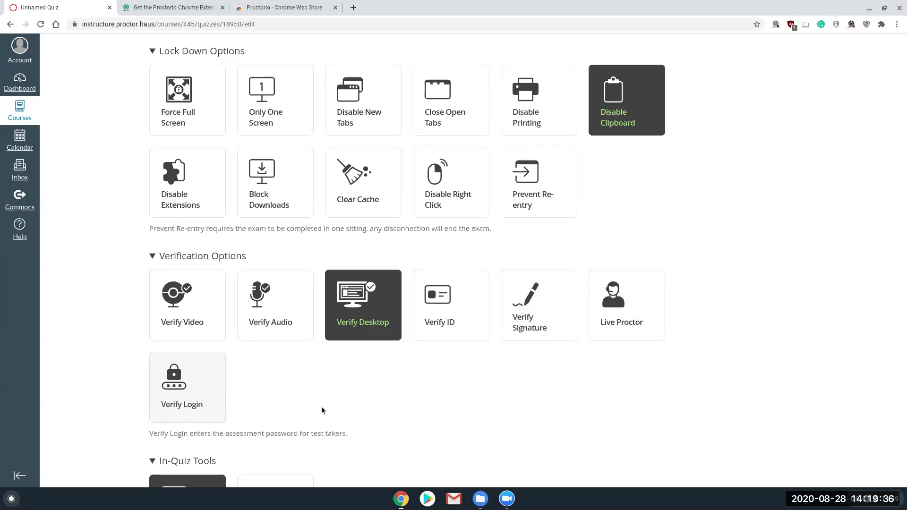
{"action": "scroll", "coordinate": [602, 346], "scroll_direction": "down", "scroll_amount": 1}
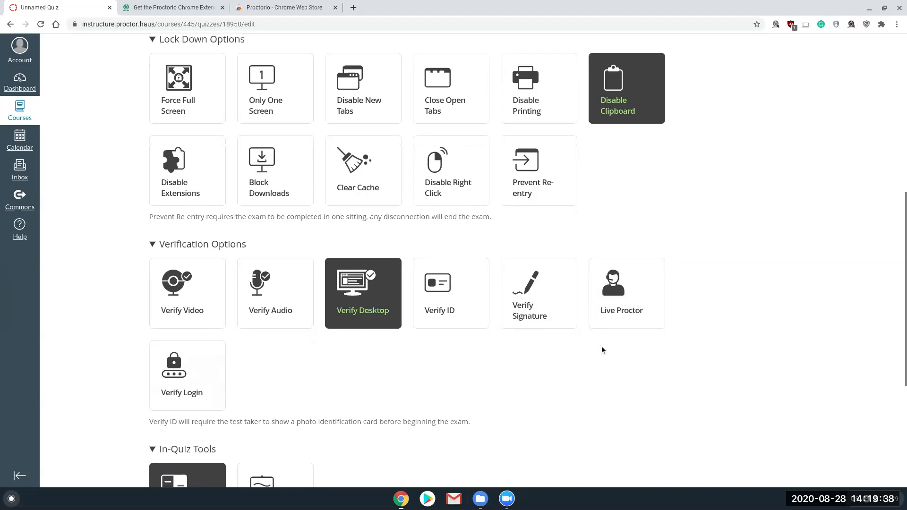
{"action": "scroll", "coordinate": [570, 362], "scroll_direction": "down", "scroll_amount": 4}
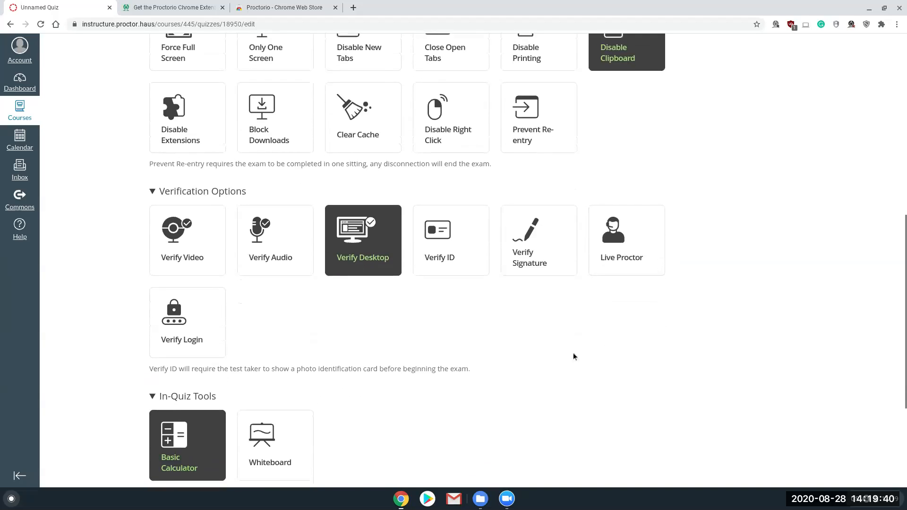
{"action": "scroll", "coordinate": [574, 352], "scroll_direction": "down", "scroll_amount": 3}
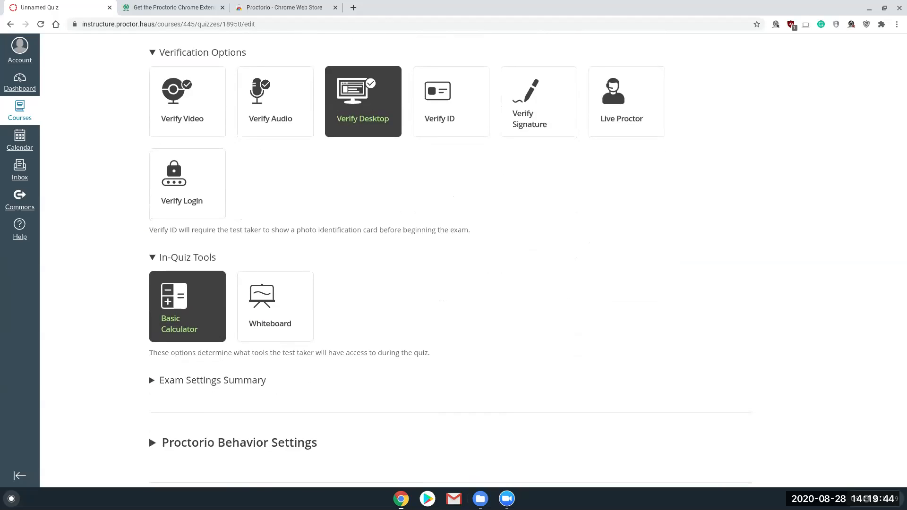
{"action": "mouse_move", "coordinate": [186, 305]}
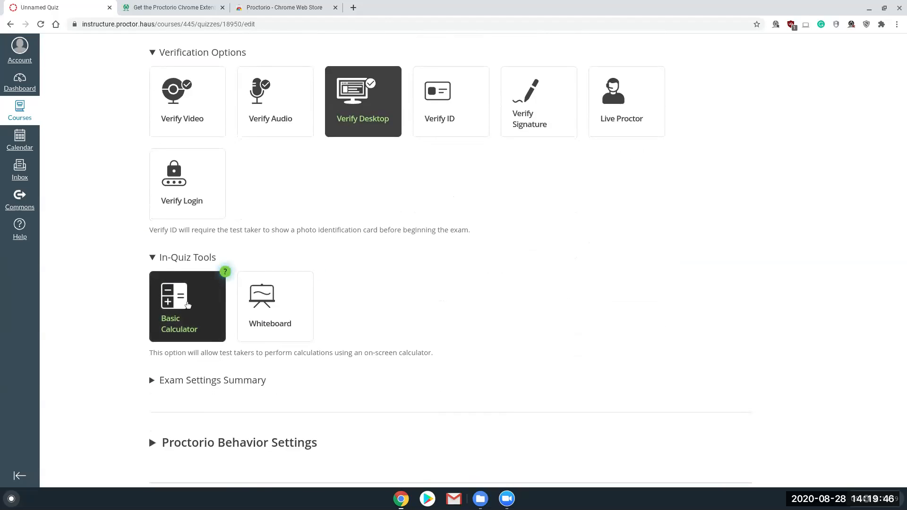
{"action": "left_click", "coordinate": [188, 305]}
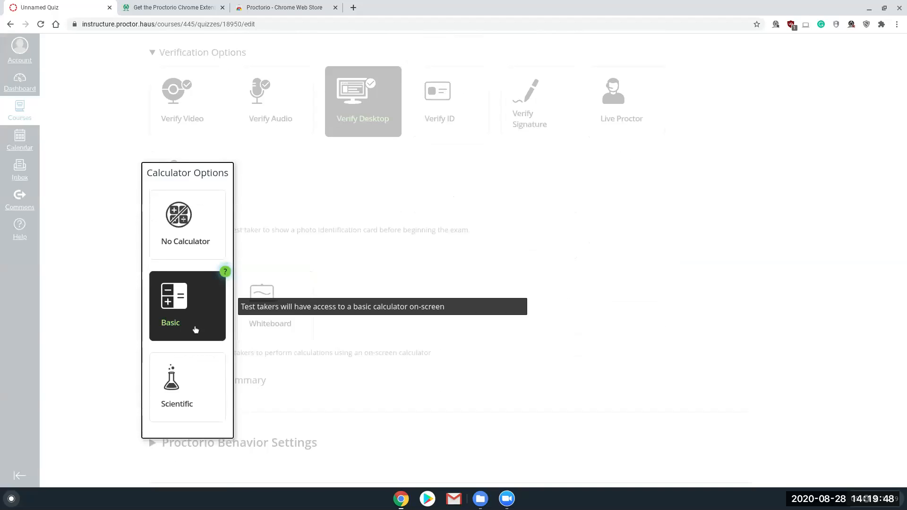
{"action": "left_click", "coordinate": [391, 293]}
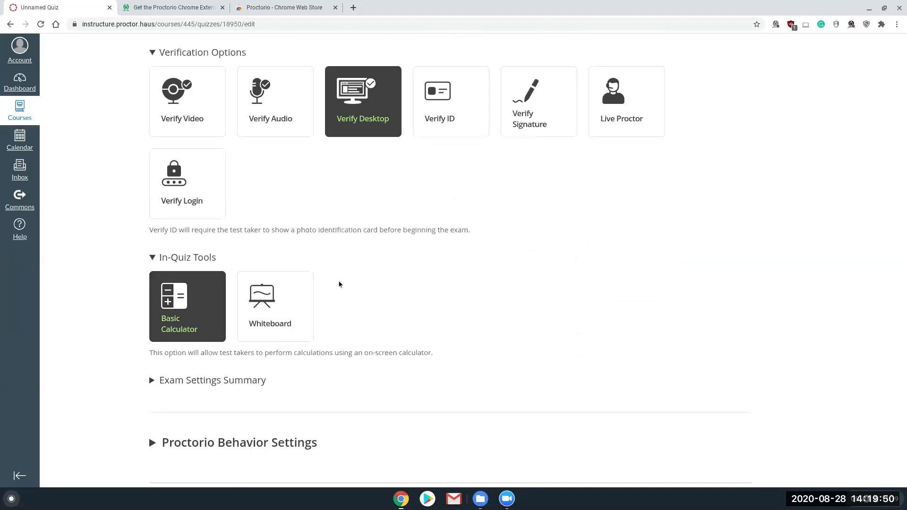
Step: Enable the Basic Whiteboard in-quiz tool and review the selected exam settings
{"action": "left_click", "coordinate": [277, 319]}
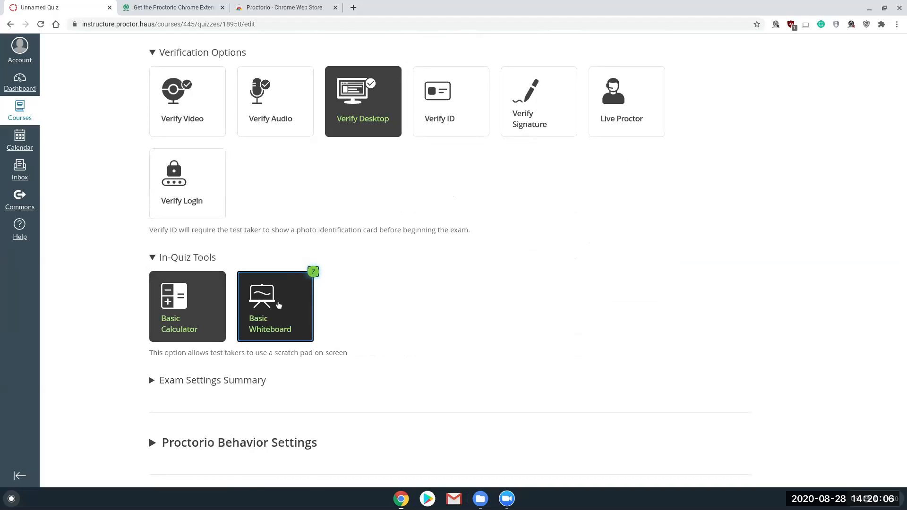
{"action": "scroll", "coordinate": [266, 250], "scroll_direction": "up", "scroll_amount": 5}
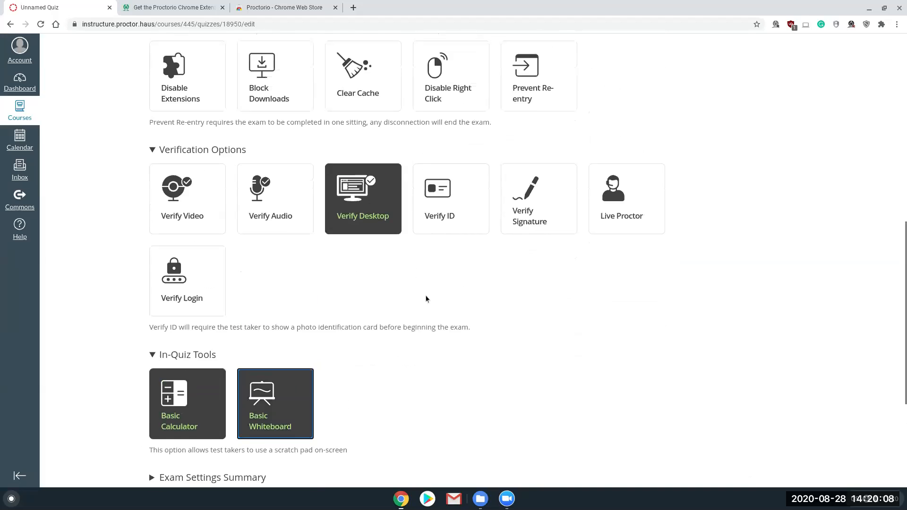
{"action": "scroll", "coordinate": [498, 266], "scroll_direction": "up", "scroll_amount": 3}
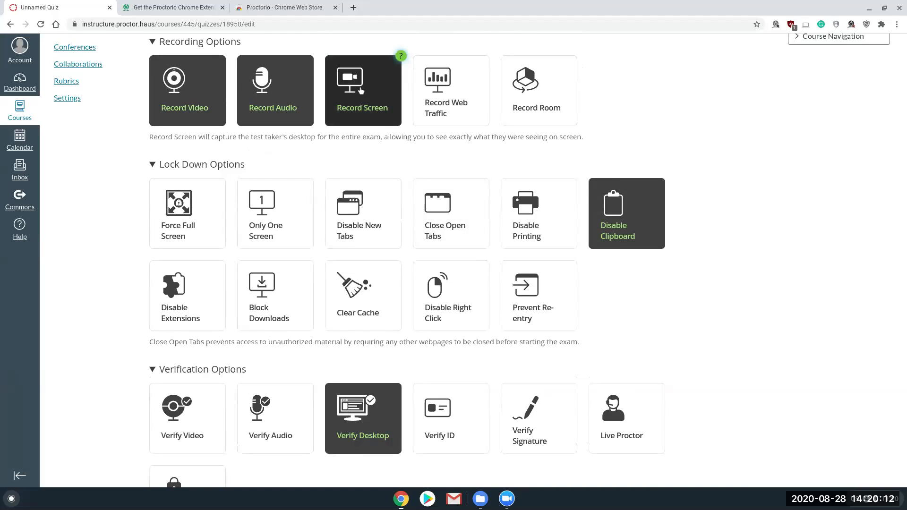
{"action": "scroll", "coordinate": [362, 89], "scroll_direction": "down", "scroll_amount": 1}
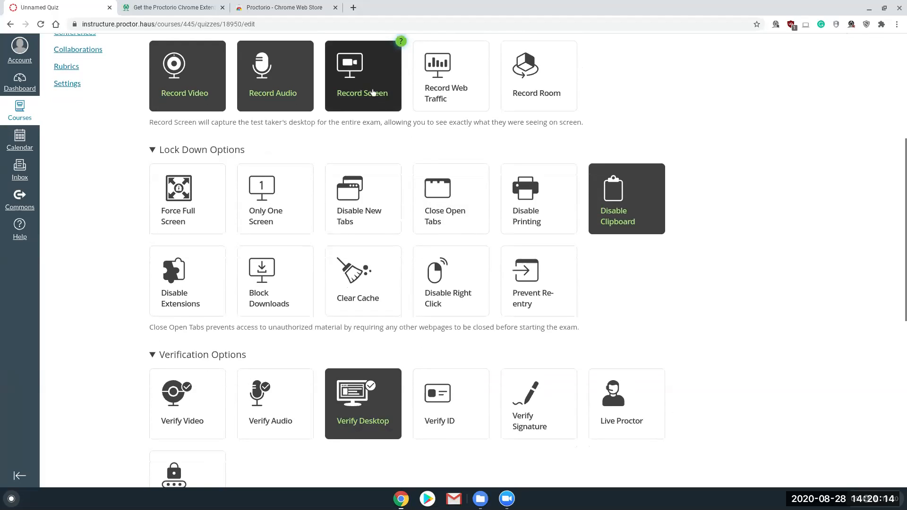
{"action": "scroll", "coordinate": [678, 301], "scroll_direction": "down", "scroll_amount": 5}
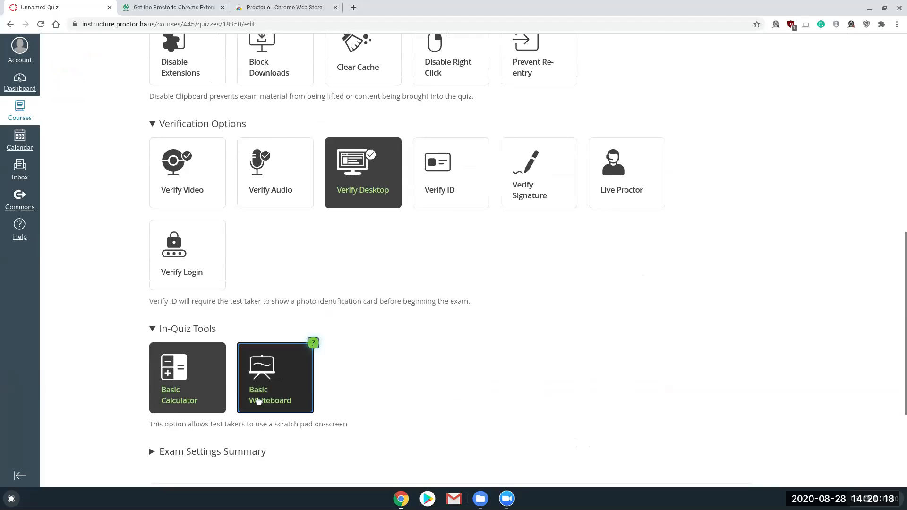
{"action": "scroll", "coordinate": [484, 296], "scroll_direction": "down", "scroll_amount": 1}
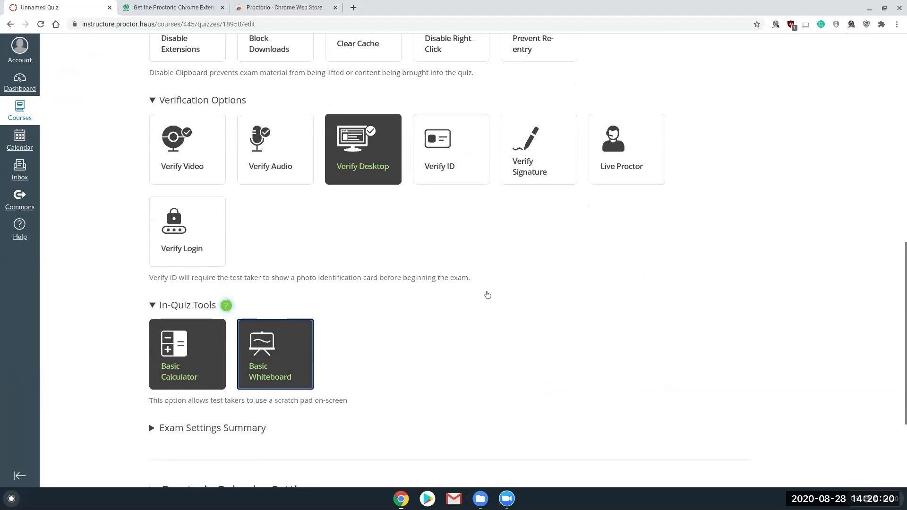
Step: Start a new settings profile from the current Proctorio options and choose the document-with-pencil icon for it
{"action": "scroll", "coordinate": [488, 295], "scroll_direction": "down", "scroll_amount": 1}
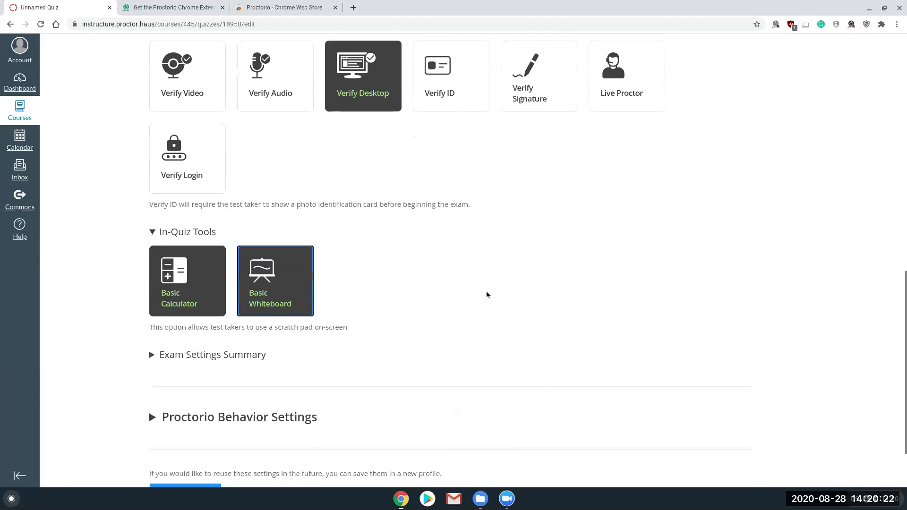
{"action": "scroll", "coordinate": [487, 295], "scroll_direction": "down", "scroll_amount": 1}
{"action": "scroll", "coordinate": [565, 314], "scroll_direction": "up", "scroll_amount": 2}
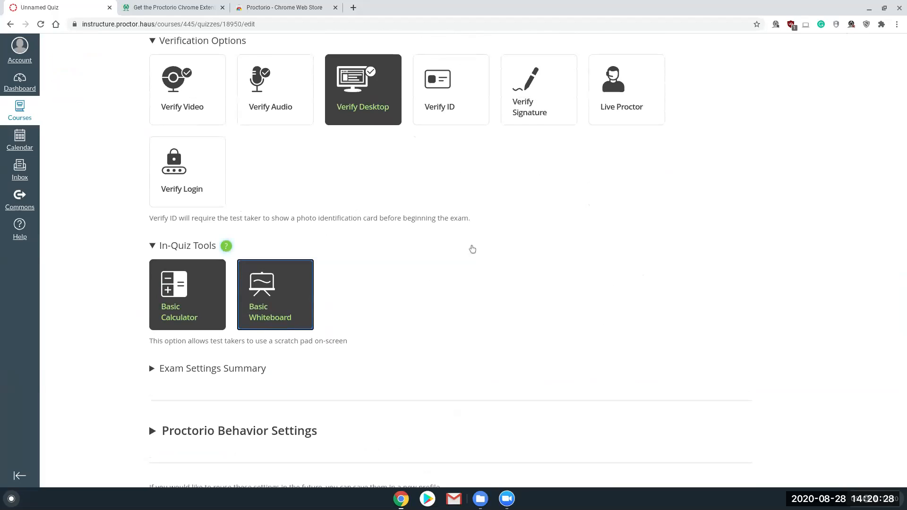
{"action": "scroll", "coordinate": [491, 283], "scroll_direction": "down", "scroll_amount": 2}
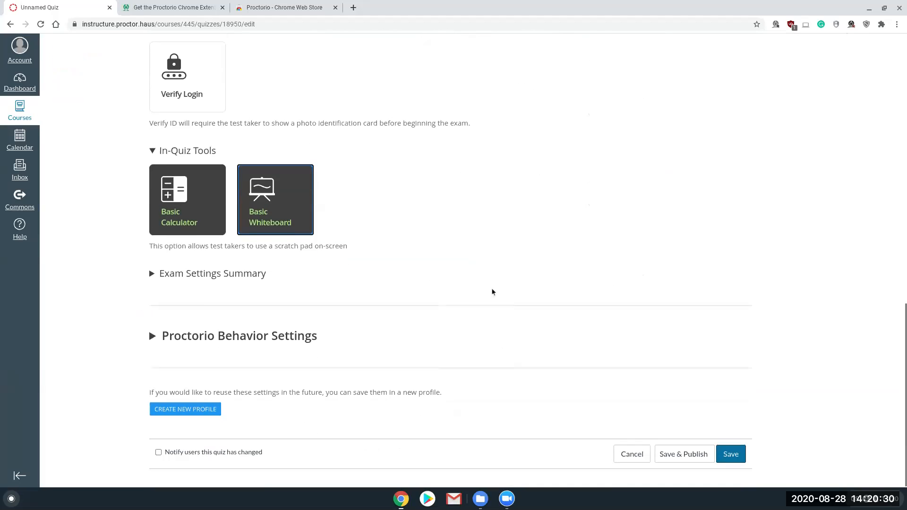
{"action": "left_click", "coordinate": [187, 409]}
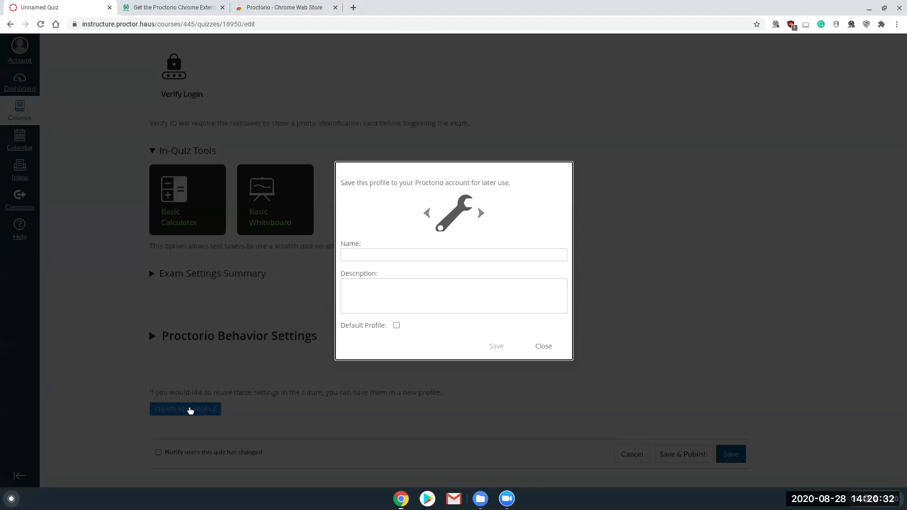
{"action": "left_click", "coordinate": [483, 213]}
{"action": "left_click", "coordinate": [485, 214]}
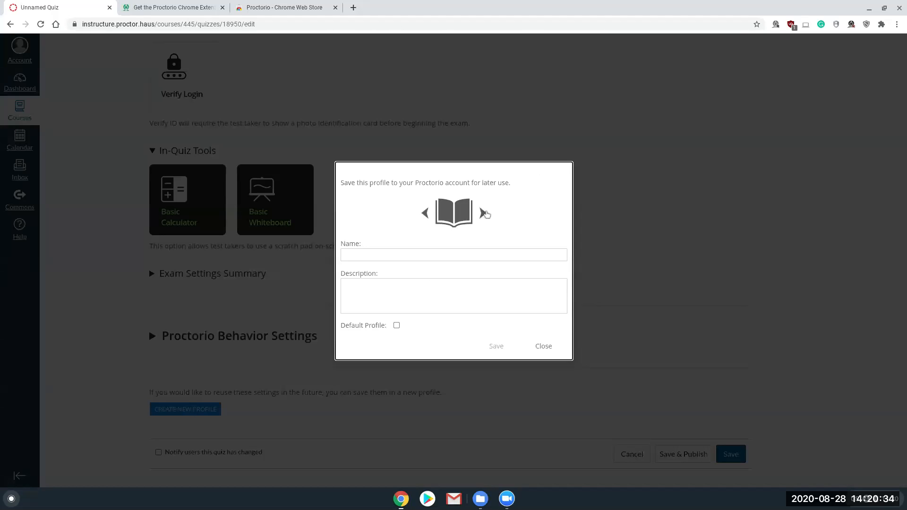
{"action": "left_click", "coordinate": [485, 215]}
Step: Name the profile Demo Profile 1, make it the default profile and save it
{"action": "left_click", "coordinate": [360, 258]}
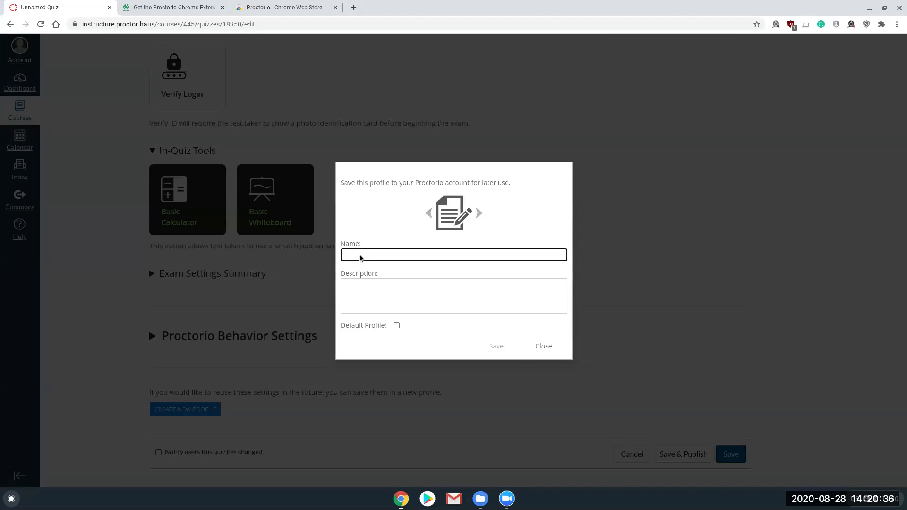
{"action": "type", "text": "Demo Profil"}
{"action": "type", "text": "e 1"}
{"action": "left_click", "coordinate": [396, 327]}
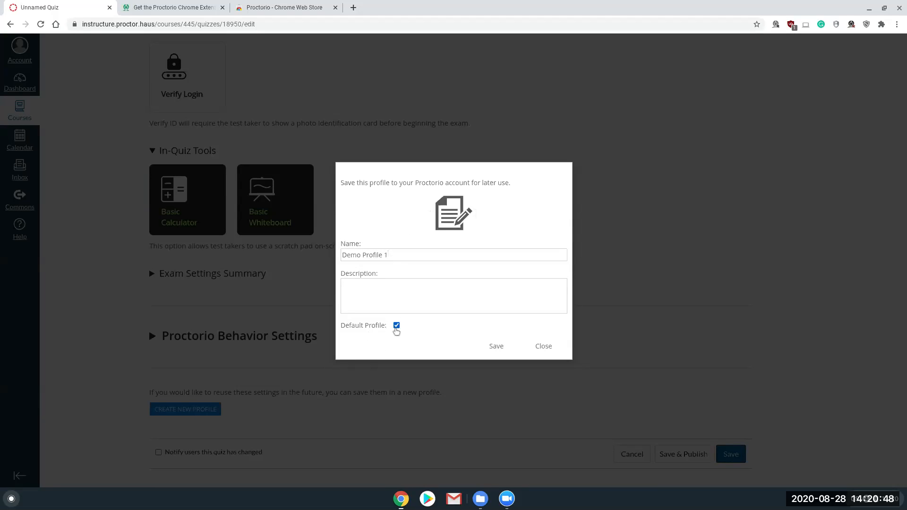
{"action": "left_click", "coordinate": [496, 347]}
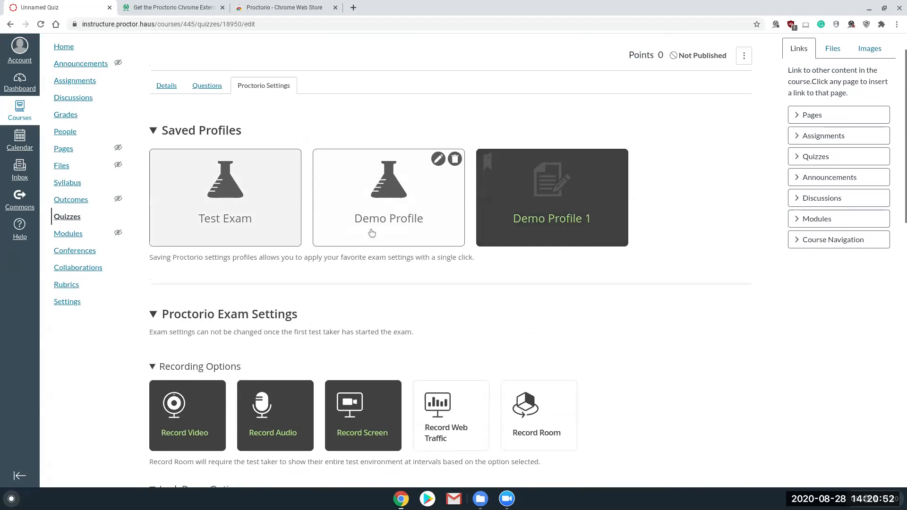
Step: Collapse the exam settings and apply the Demo Profile and Test Exam saved profiles in turn before returning to Demo Profile 1
{"action": "left_click", "coordinate": [235, 315]}
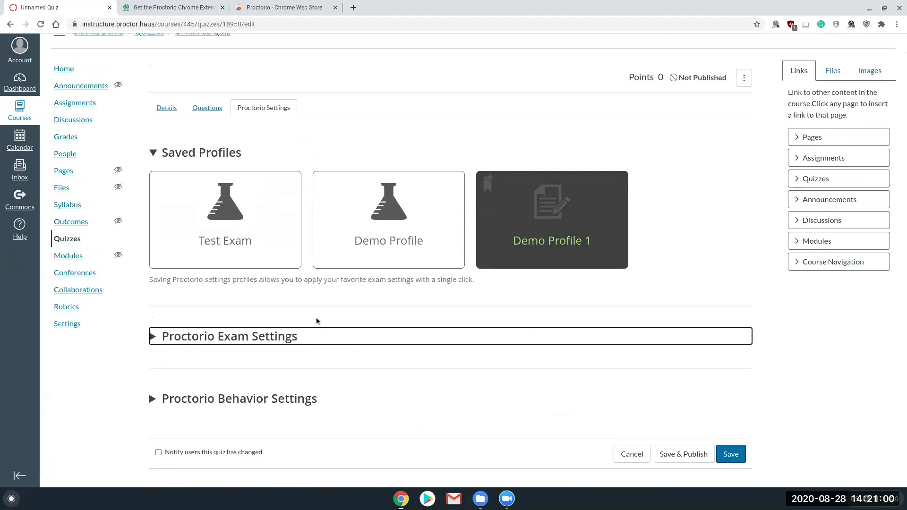
{"action": "left_click", "coordinate": [352, 231]}
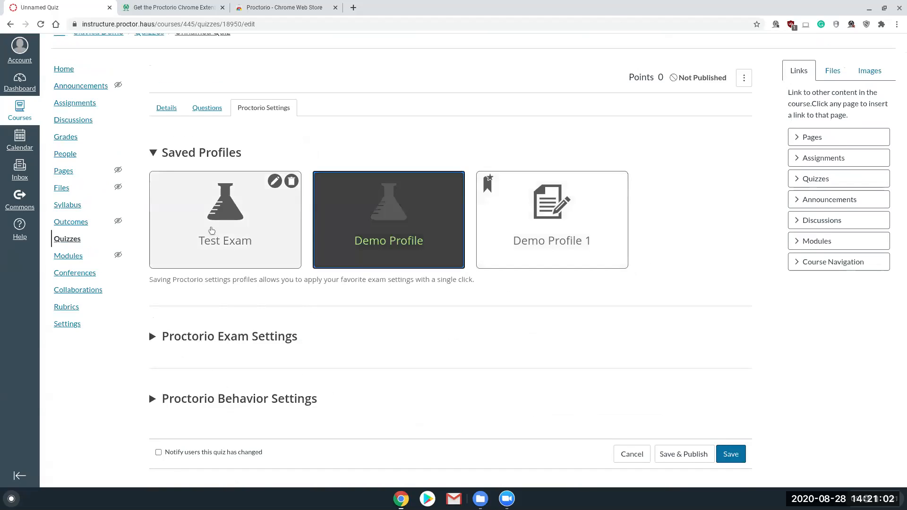
{"action": "left_click", "coordinate": [295, 252]}
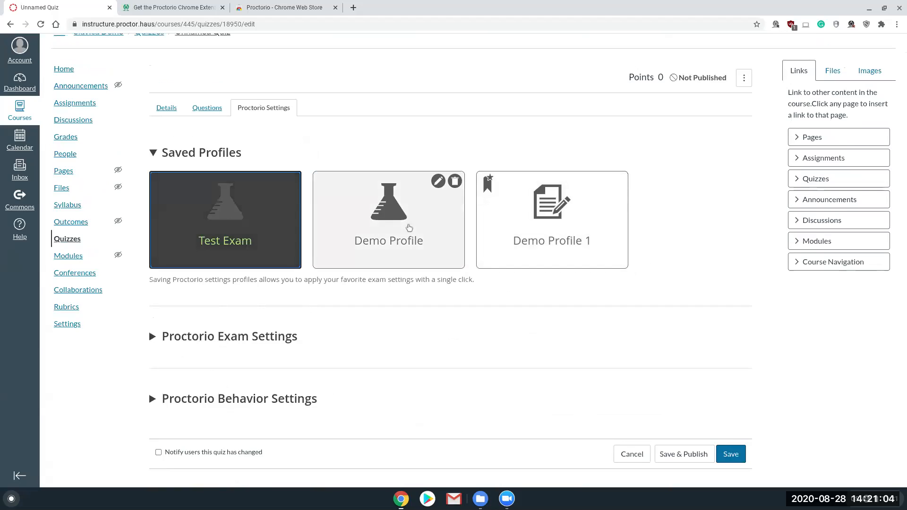
{"action": "left_click", "coordinate": [548, 222]}
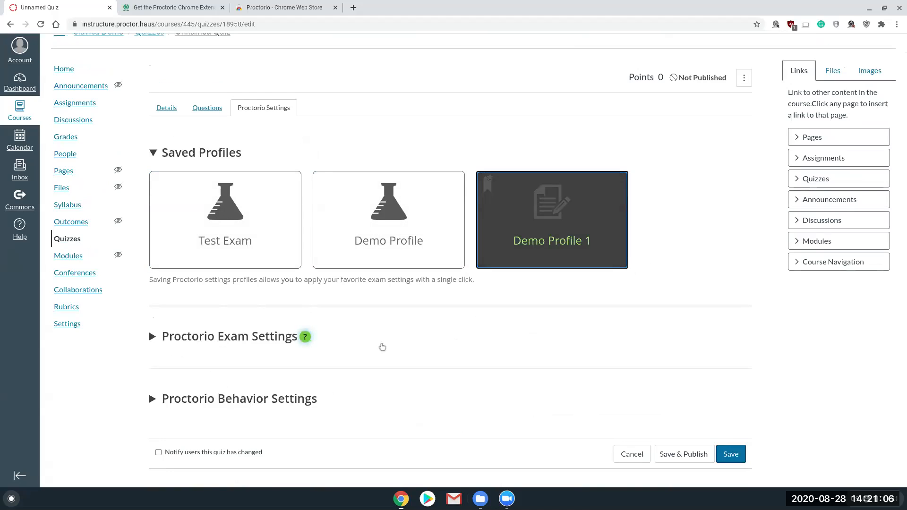
Step: Expand the exam settings and compare the options applied by Demo Profile, Test Exam and Demo Profile 1, ending on Demo Profile 1
{"action": "left_click", "coordinate": [268, 337]}
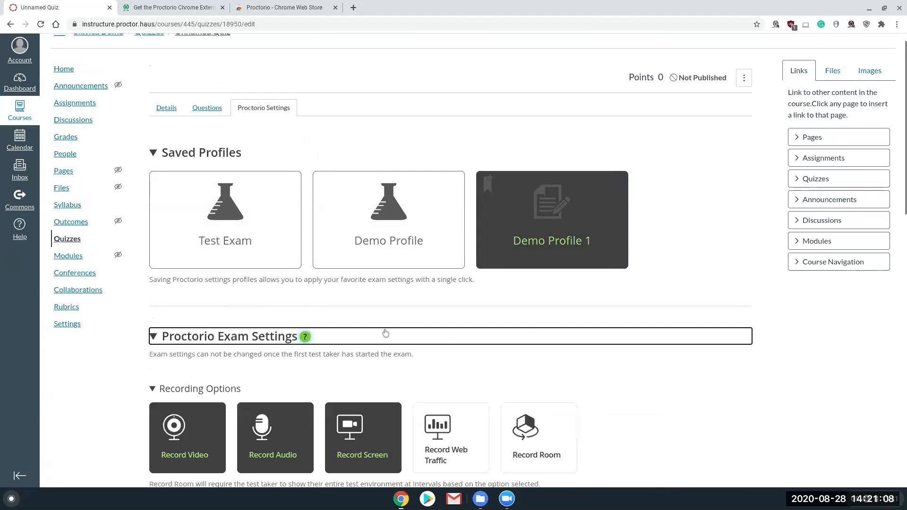
{"action": "scroll", "coordinate": [472, 307], "scroll_direction": "down", "scroll_amount": 2}
{"action": "left_click", "coordinate": [331, 142]}
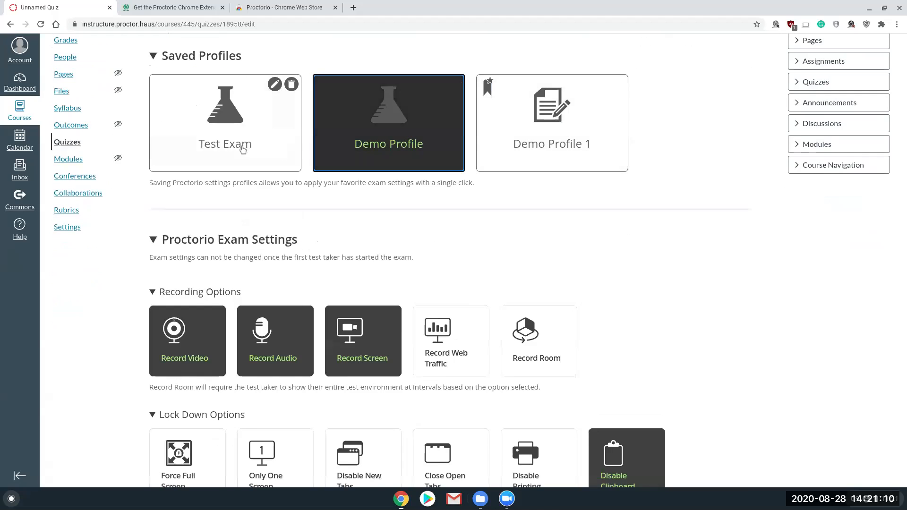
{"action": "left_click", "coordinate": [292, 153]}
{"action": "scroll", "coordinate": [524, 197], "scroll_direction": "down", "scroll_amount": 2}
{"action": "scroll", "coordinate": [604, 256], "scroll_direction": "up", "scroll_amount": 3}
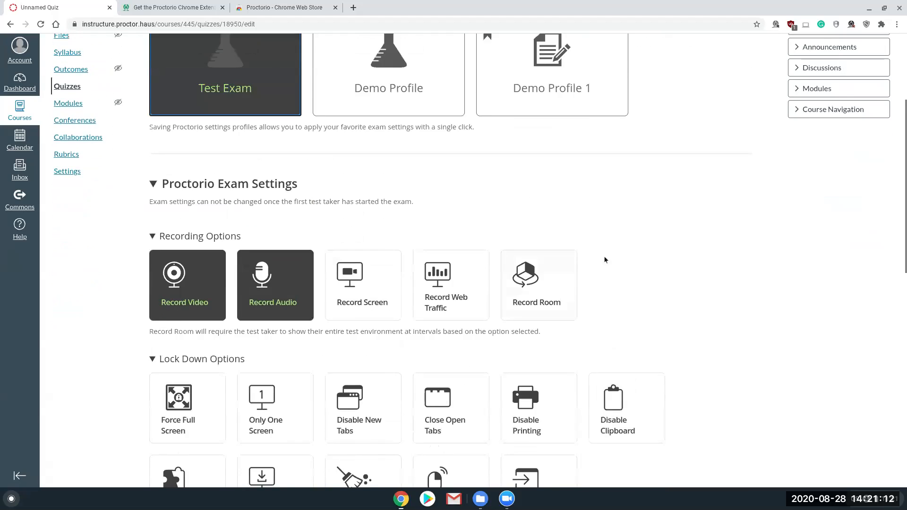
{"action": "left_click", "coordinate": [579, 186]}
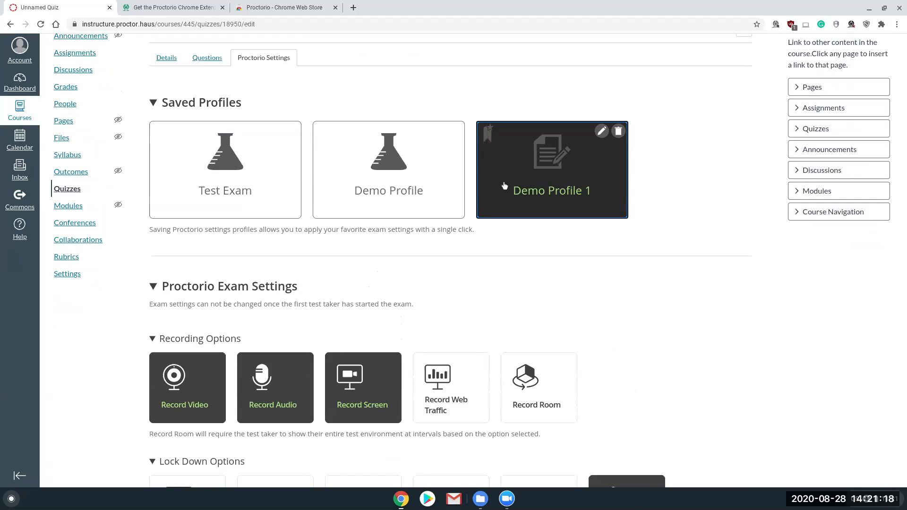
Step: Review the recording and lock down options of Demo Profile 1, leaving the Proctorio Exam Settings section collapsed
{"action": "left_click", "coordinate": [238, 290]}
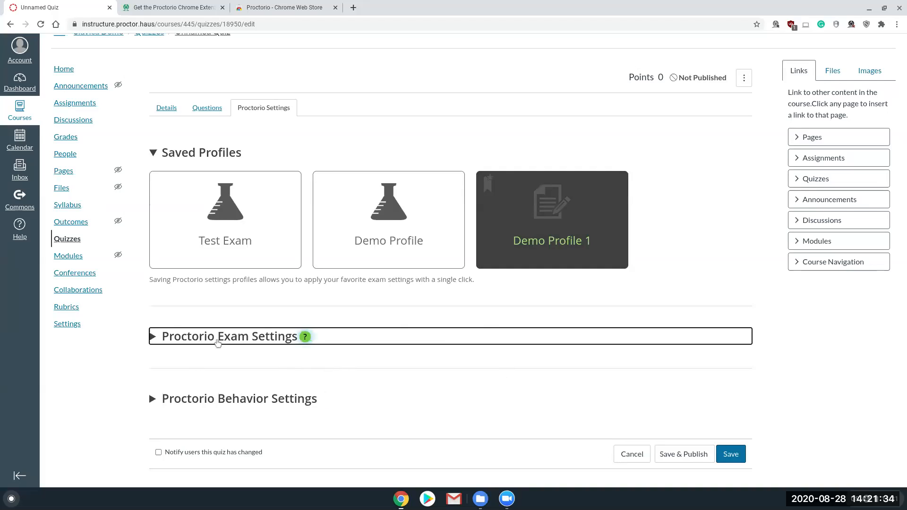
{"action": "left_click", "coordinate": [257, 341]}
{"action": "scroll", "coordinate": [470, 315], "scroll_direction": "down", "scroll_amount": 1}
{"action": "scroll", "coordinate": [470, 315], "scroll_direction": "down", "scroll_amount": 2}
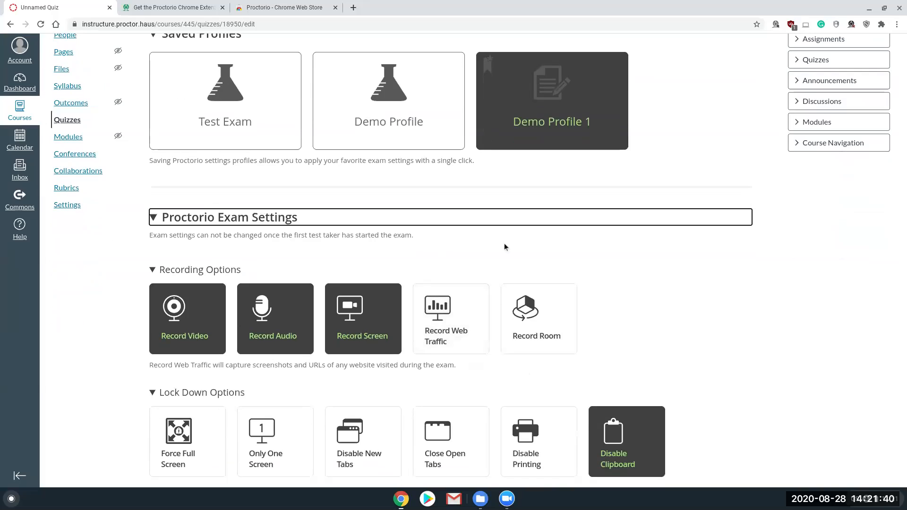
{"action": "left_click", "coordinate": [268, 221]}
{"action": "left_click", "coordinate": [268, 221]}
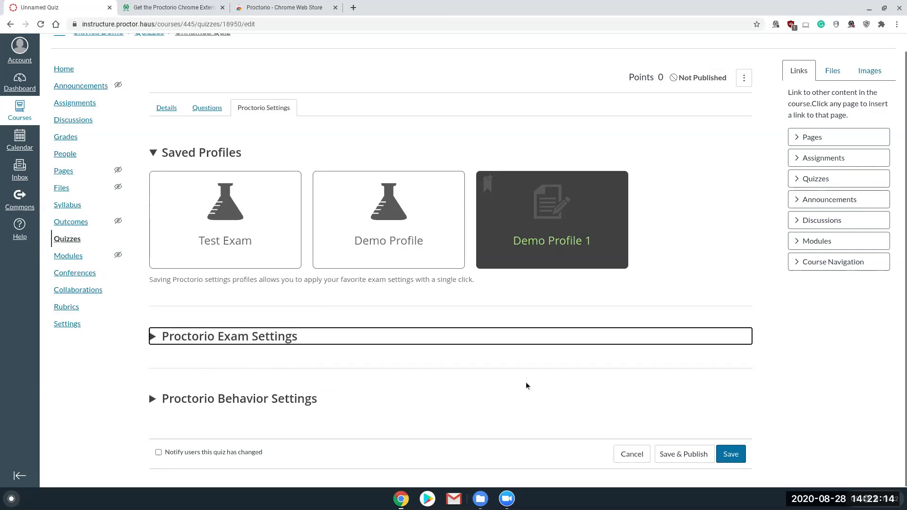
Step: View the live chat and help center choices in the Proctorio extension and close them again
{"action": "scroll", "coordinate": [526, 383], "scroll_direction": "up", "scroll_amount": 1}
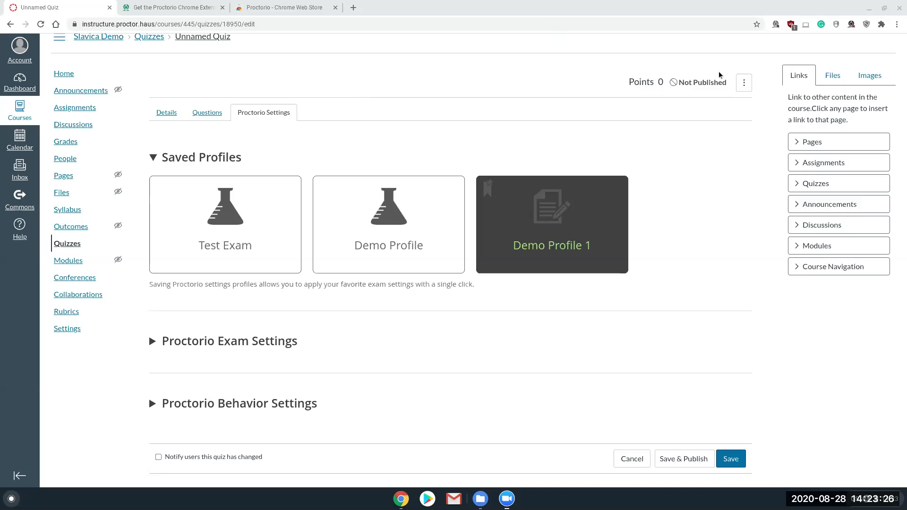
{"action": "left_click", "coordinate": [868, 24]}
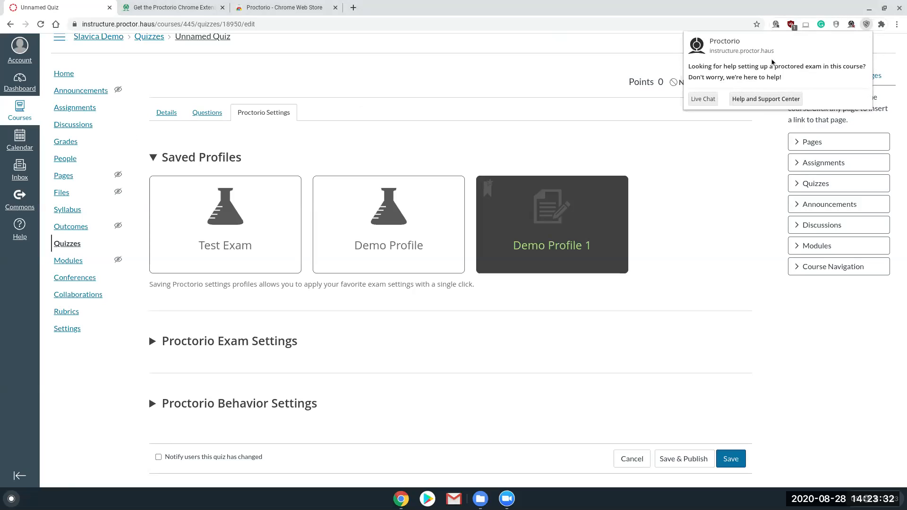
{"action": "left_click", "coordinate": [505, 126]}
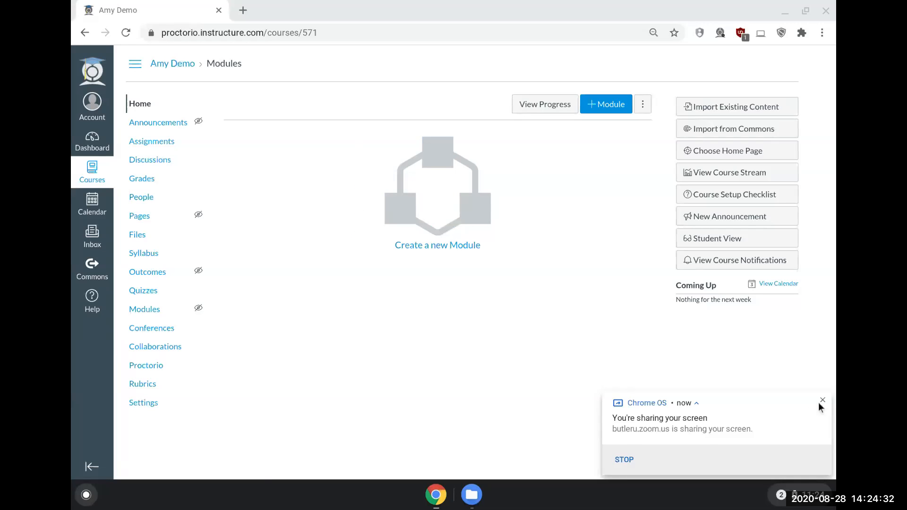
Step: Dismiss the screen-sharing notification and open the Proctorio gradebook of Demo 1 Quiz (Remotely Proctored)
{"action": "left_click", "coordinate": [822, 397]}
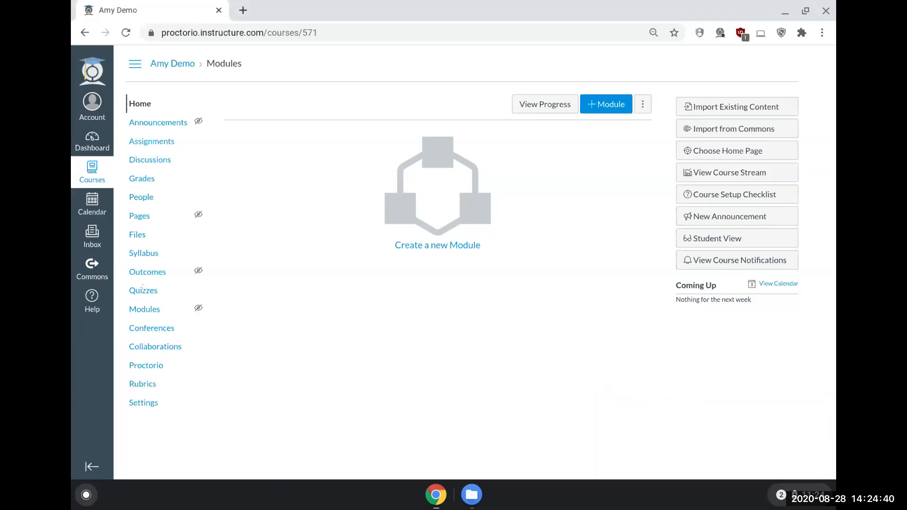
{"action": "left_click", "coordinate": [144, 292]}
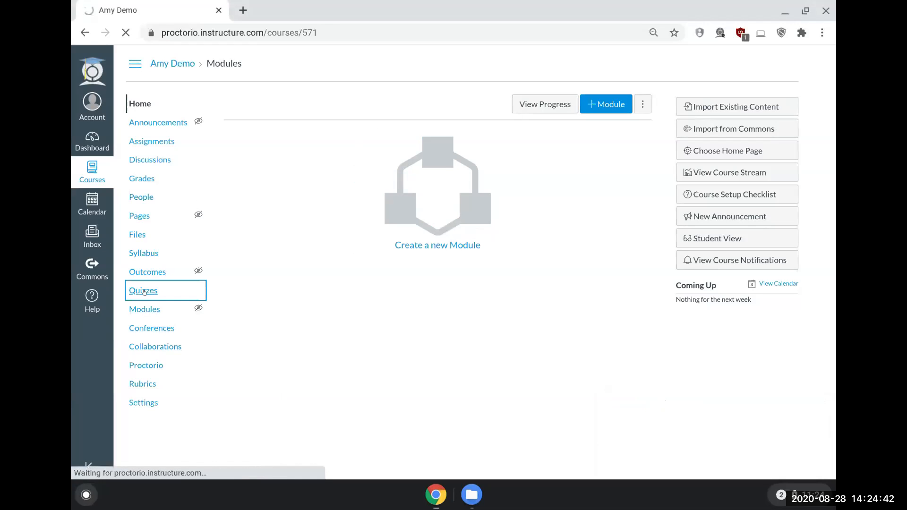
{"action": "left_click", "coordinate": [330, 174]}
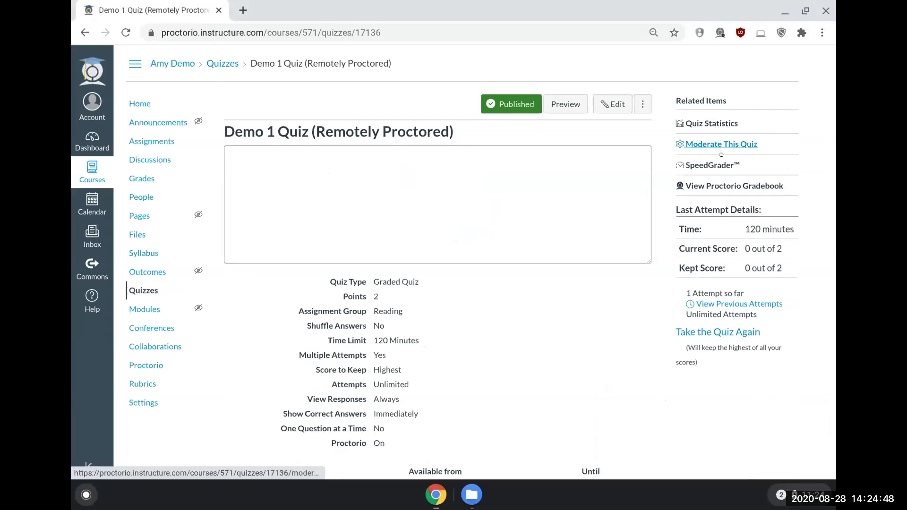
{"action": "left_click", "coordinate": [731, 187]}
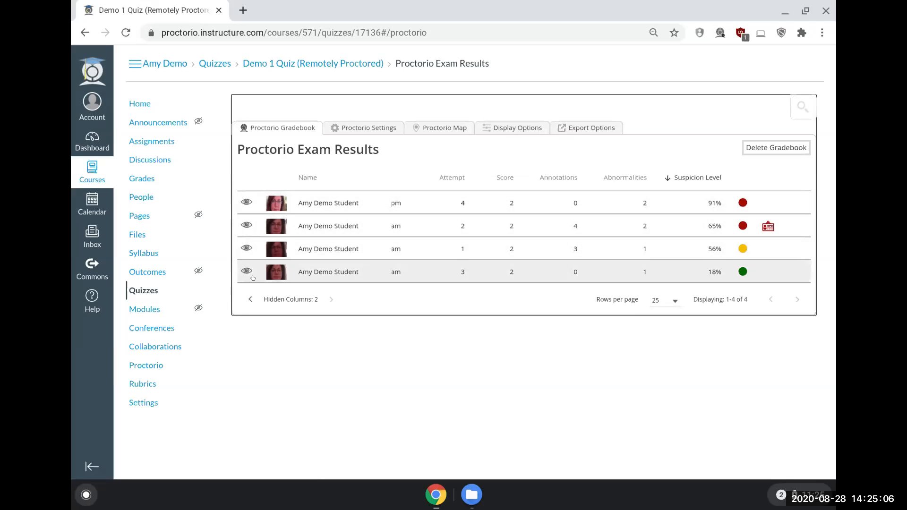
Step: Examine the hidden columns of the exam results, then view the gradebook deletion confirmation and cancel it
{"action": "left_click", "coordinate": [246, 300]}
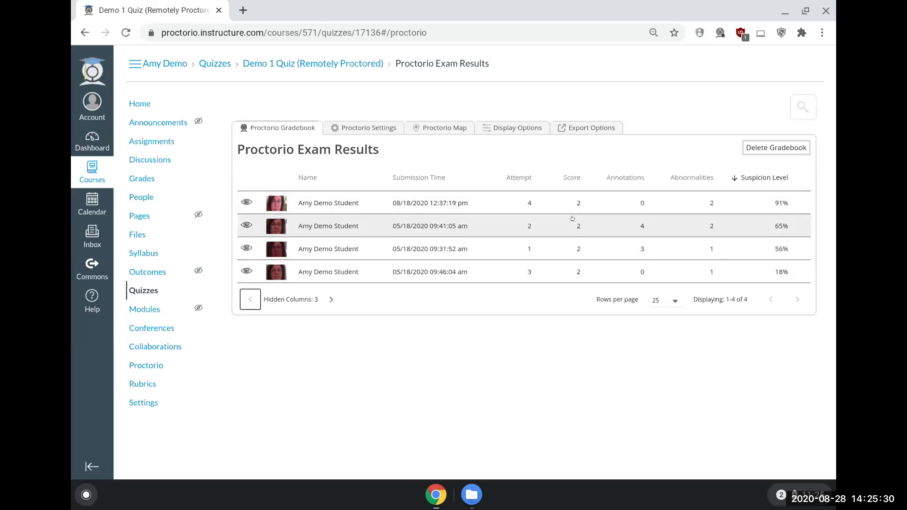
{"action": "left_click", "coordinate": [331, 299]}
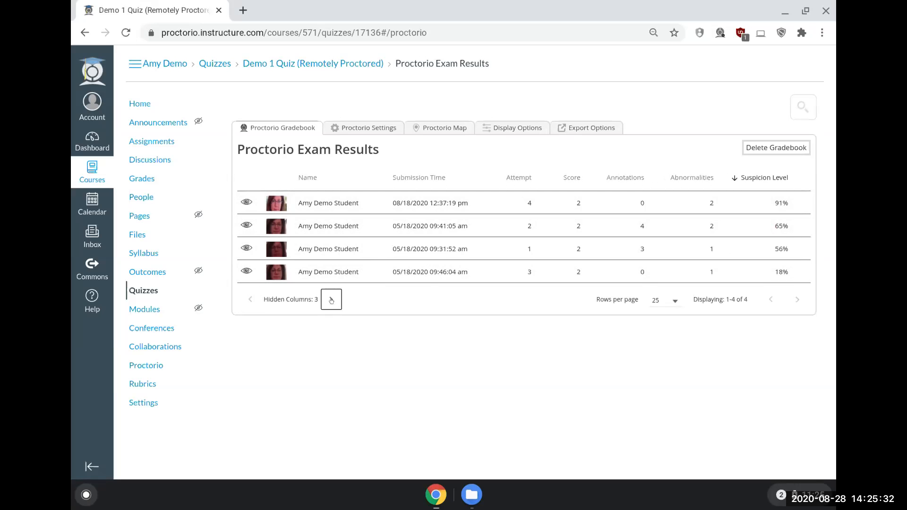
{"action": "left_click", "coordinate": [331, 299]}
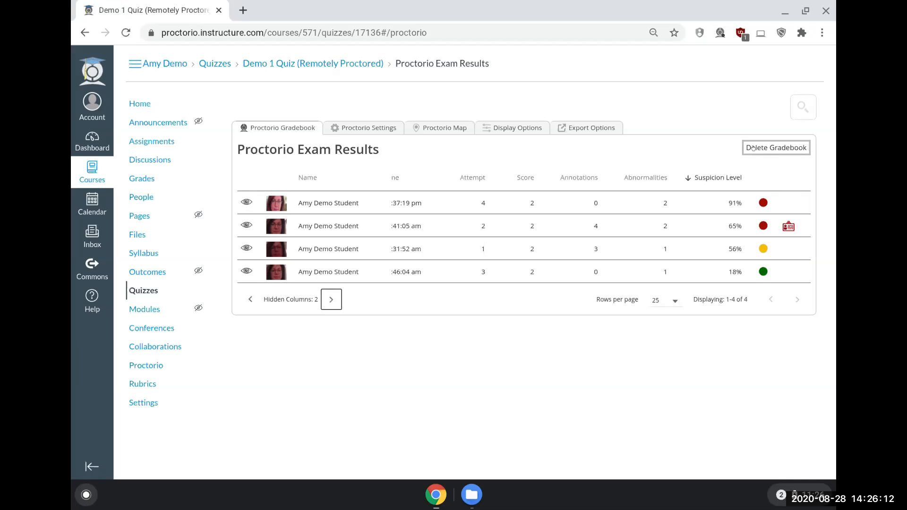
{"action": "left_click", "coordinate": [776, 148]}
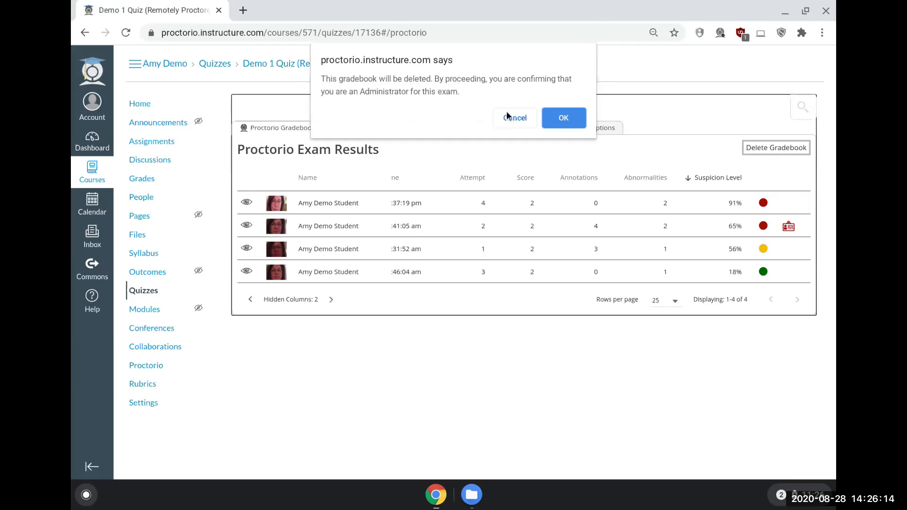
{"action": "left_click", "coordinate": [505, 119]}
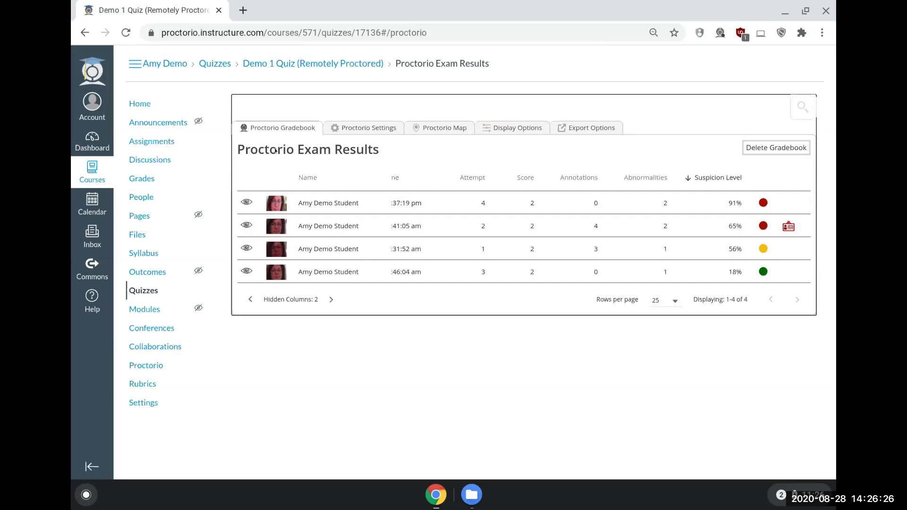
Step: Examine the quiz's Proctorio behavior settings and locked exam settings, collapsing both sections
{"action": "left_click", "coordinate": [358, 128]}
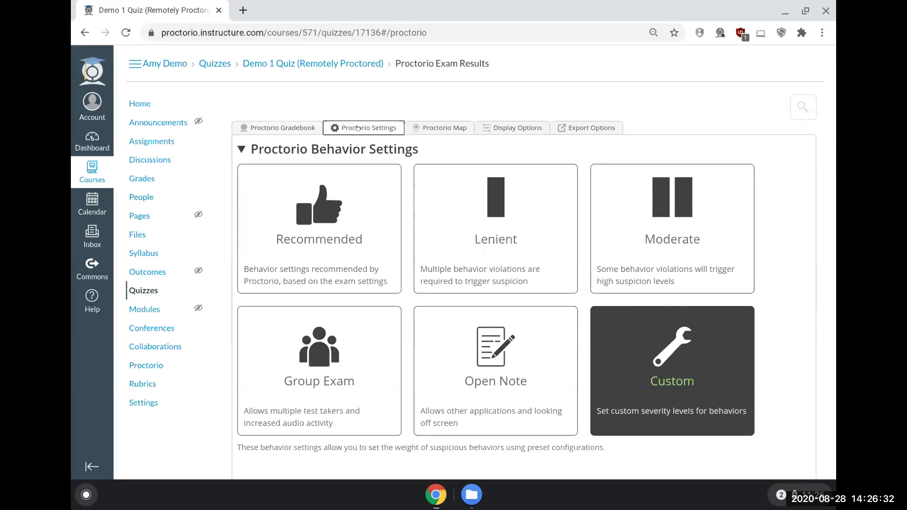
{"action": "left_click", "coordinate": [253, 148]}
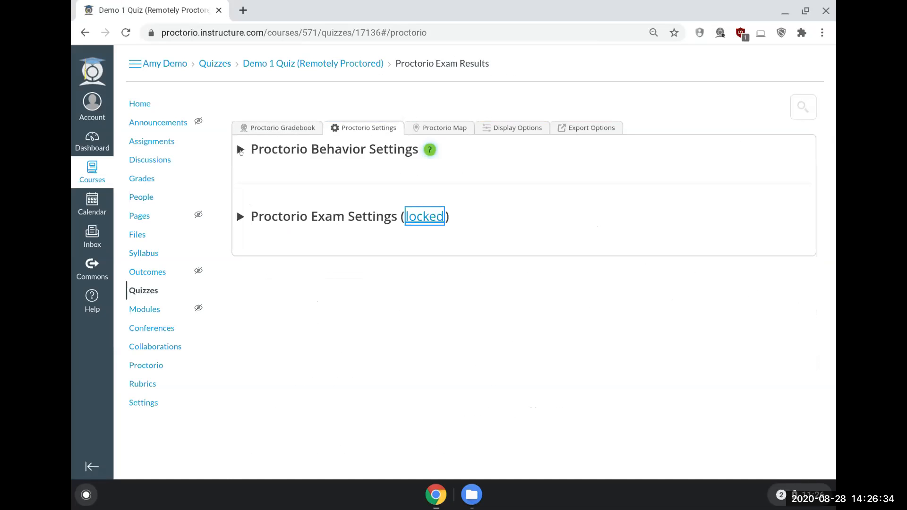
{"action": "left_click", "coordinate": [241, 217]}
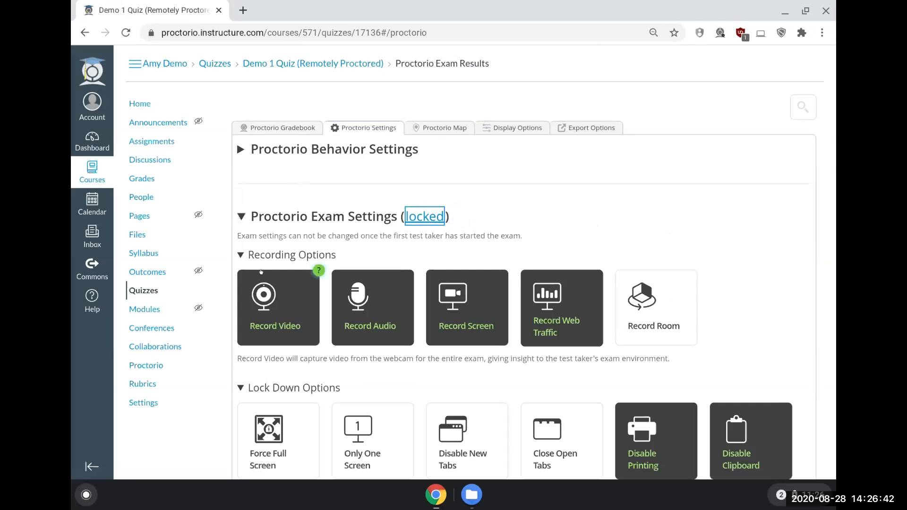
{"action": "left_click", "coordinate": [240, 217]}
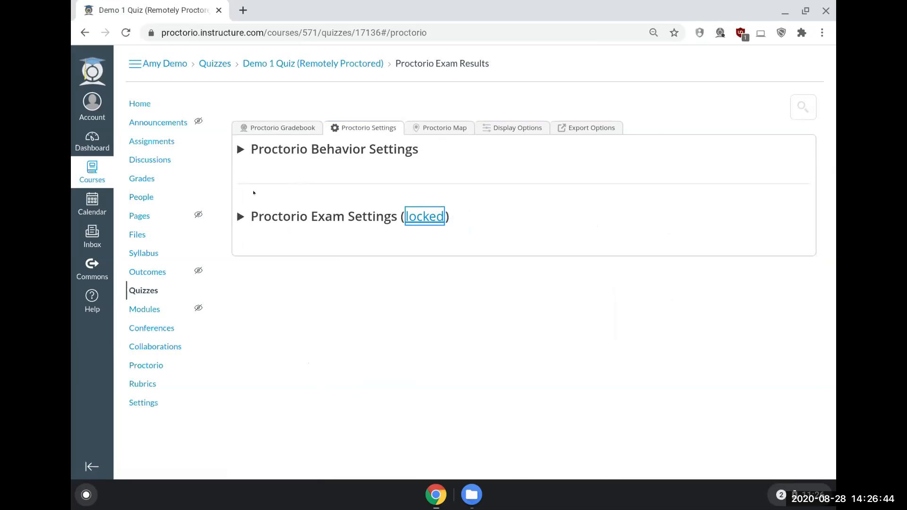
Step: Expand the Proctorio behavior settings and check the suspicion levels in the exam results under the current custom configuration
{"action": "left_click", "coordinate": [240, 150]}
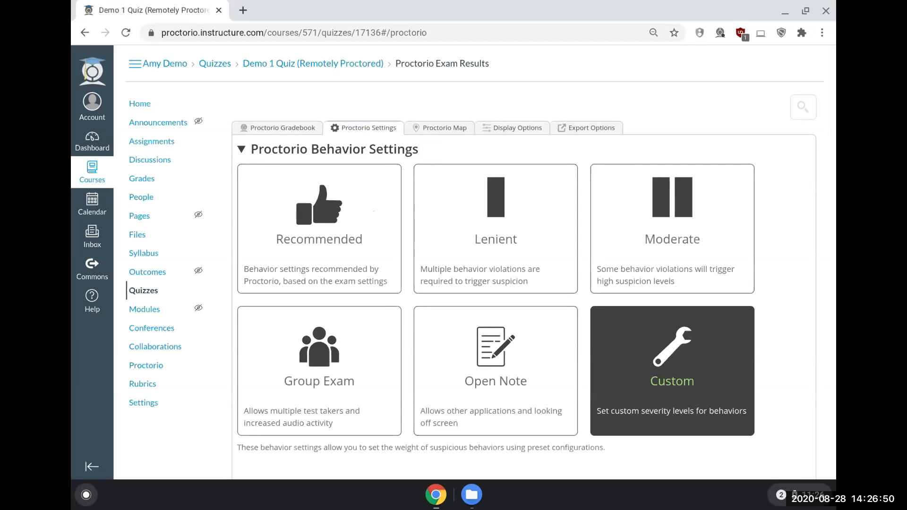
{"action": "left_click", "coordinate": [283, 127]}
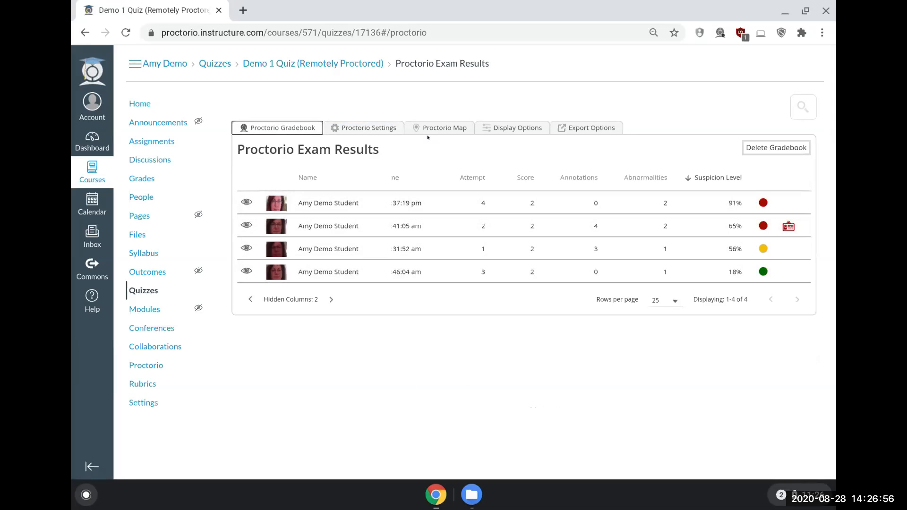
{"action": "left_click", "coordinate": [368, 127]}
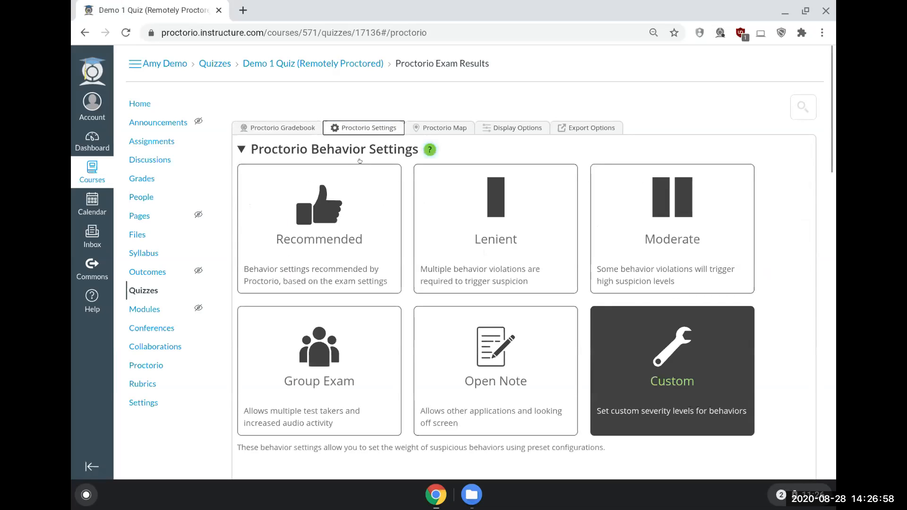
Step: Apply the Lenient behavior preset, check the suspicion levels in the exam results, and return to the behavior settings
{"action": "left_click", "coordinate": [464, 241]}
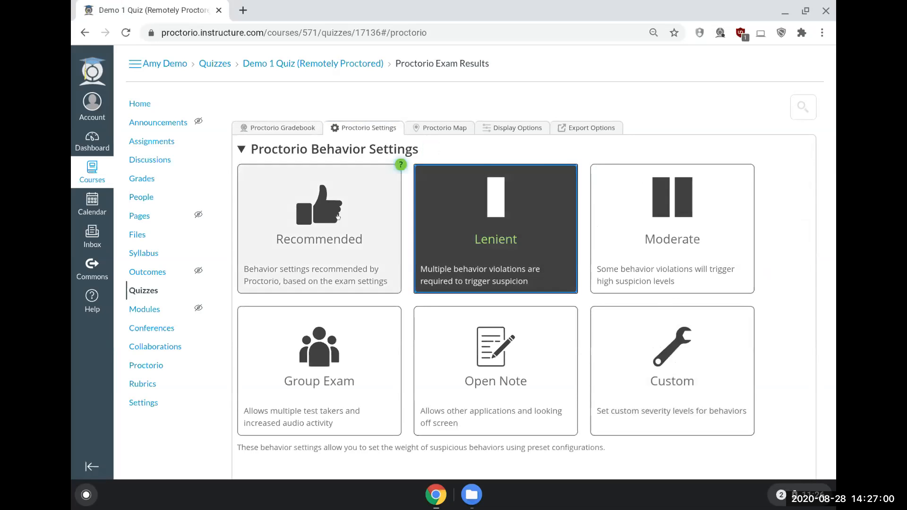
{"action": "left_click", "coordinate": [281, 128]}
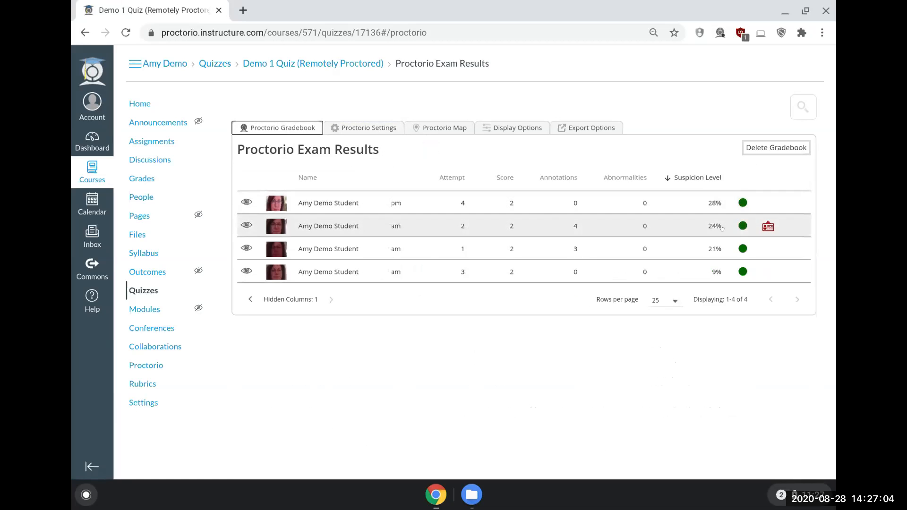
{"action": "left_click", "coordinate": [354, 130]}
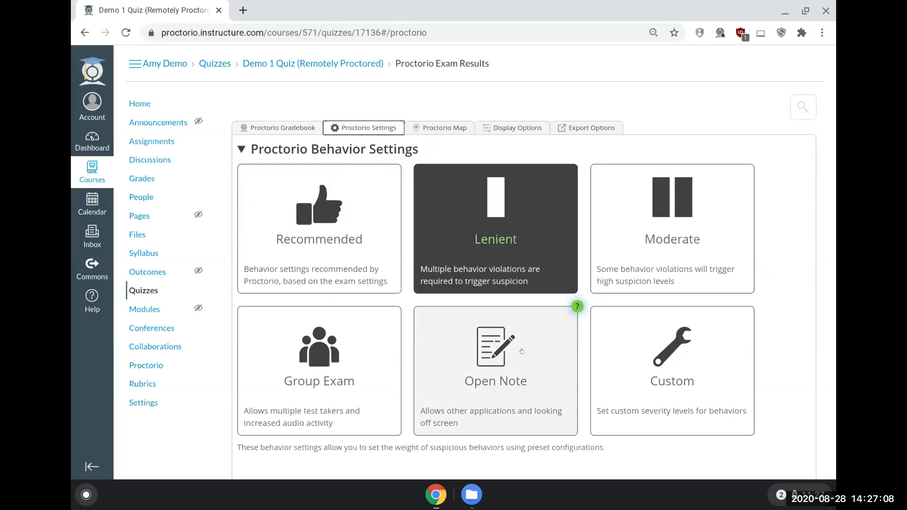
Step: Try the Moderate and Open Note behavior presets, checking the exam results' suspicion levels under Open Note before returning to the settings
{"action": "left_click", "coordinate": [670, 261]}
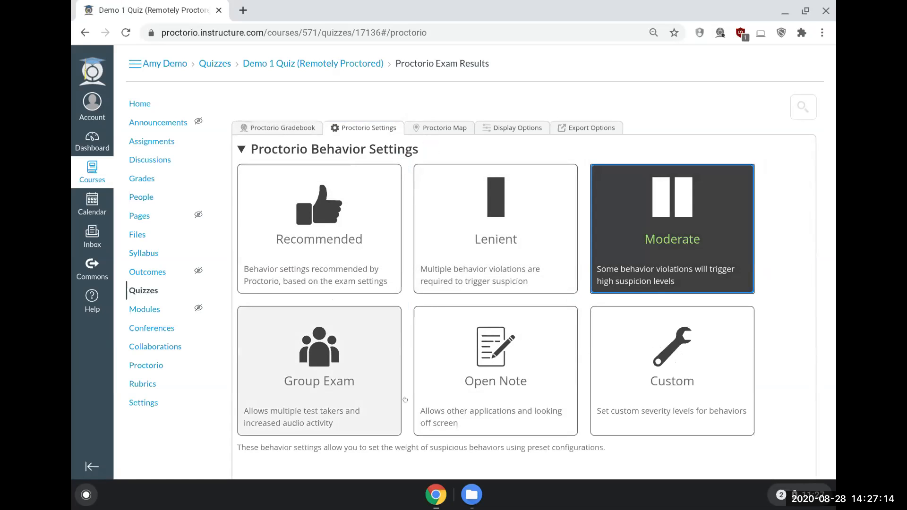
{"action": "left_click", "coordinate": [489, 390]}
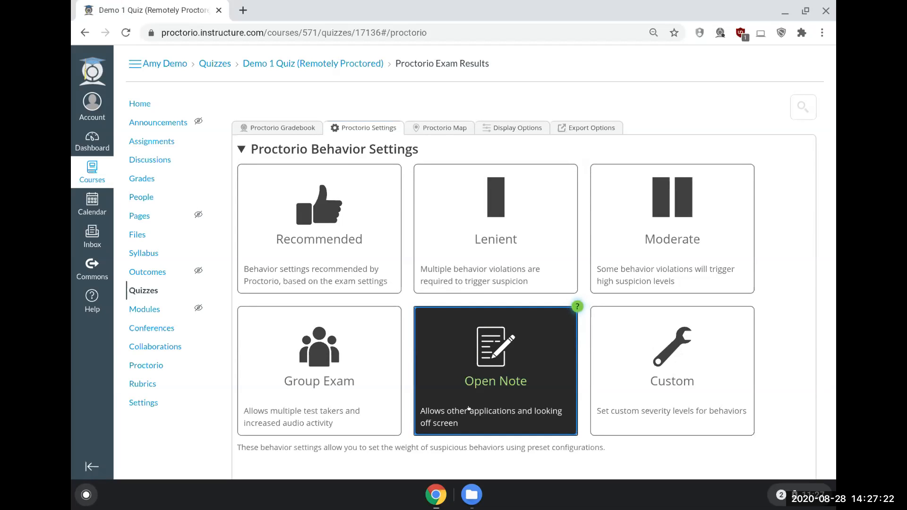
{"action": "left_click", "coordinate": [286, 126]}
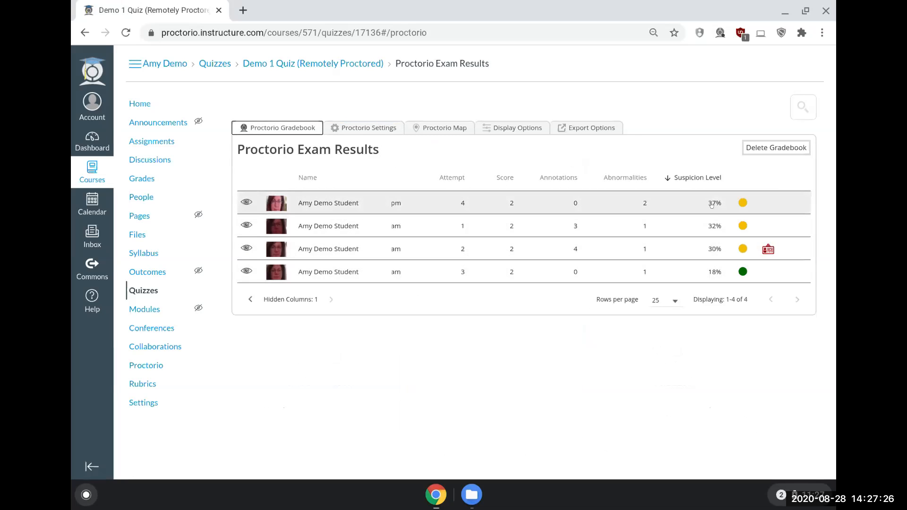
{"action": "left_click", "coordinate": [346, 128]}
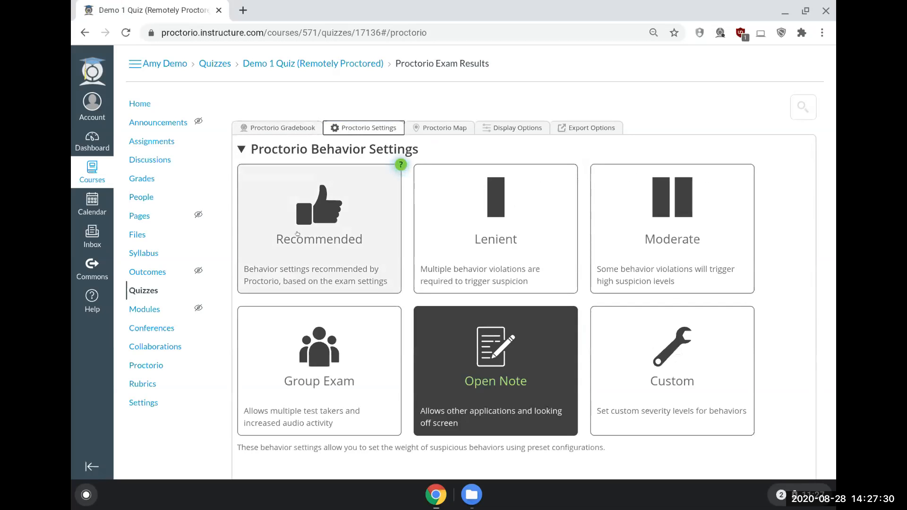
Step: Apply the Recommended behavior preset and raise the Navigating Away frame metric to its highest severity
{"action": "left_click", "coordinate": [297, 233]}
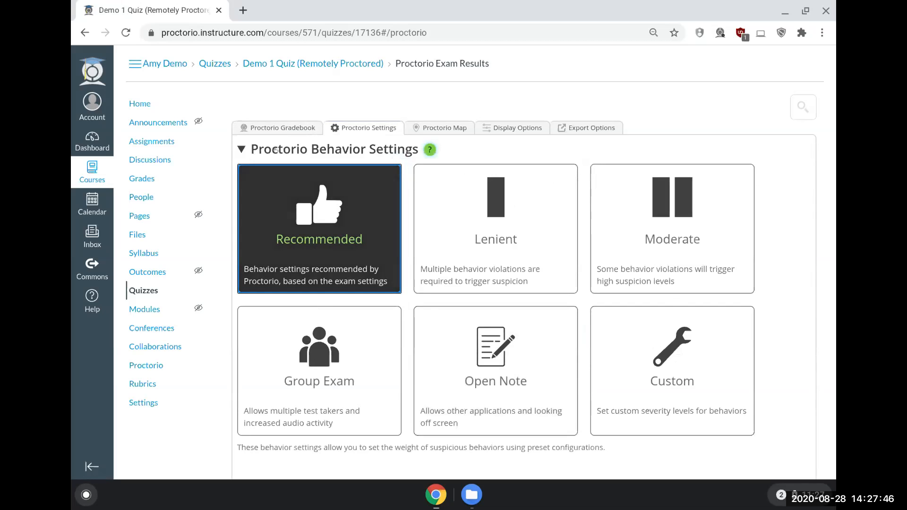
{"action": "scroll", "coordinate": [311, 235], "scroll_direction": "down", "scroll_amount": 1}
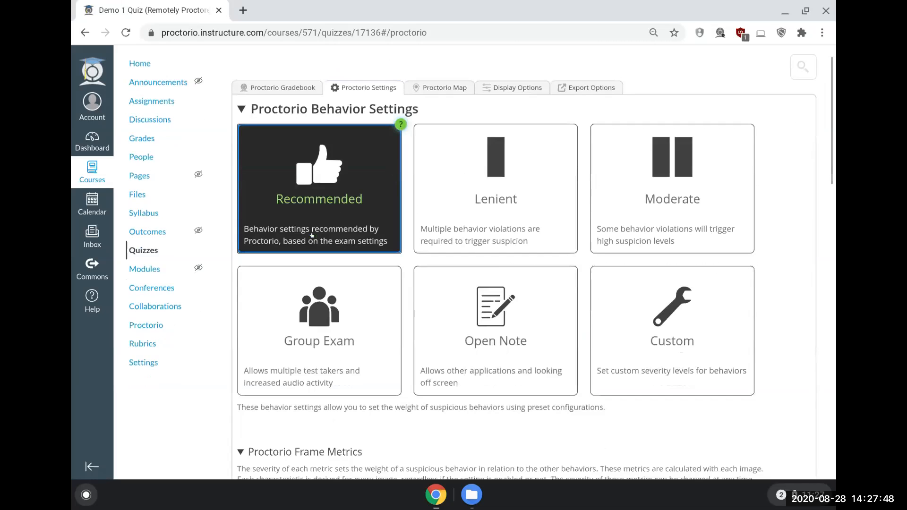
{"action": "scroll", "coordinate": [312, 235], "scroll_direction": "down", "scroll_amount": 1}
{"action": "scroll", "coordinate": [312, 235], "scroll_direction": "down", "scroll_amount": 5}
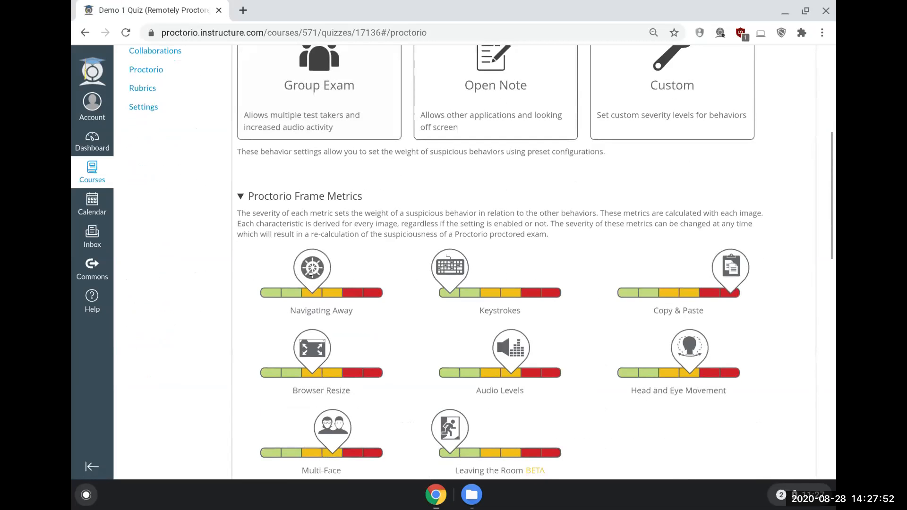
{"action": "left_click_drag", "start_coordinate": [312, 283], "coordinate": [373, 278]}
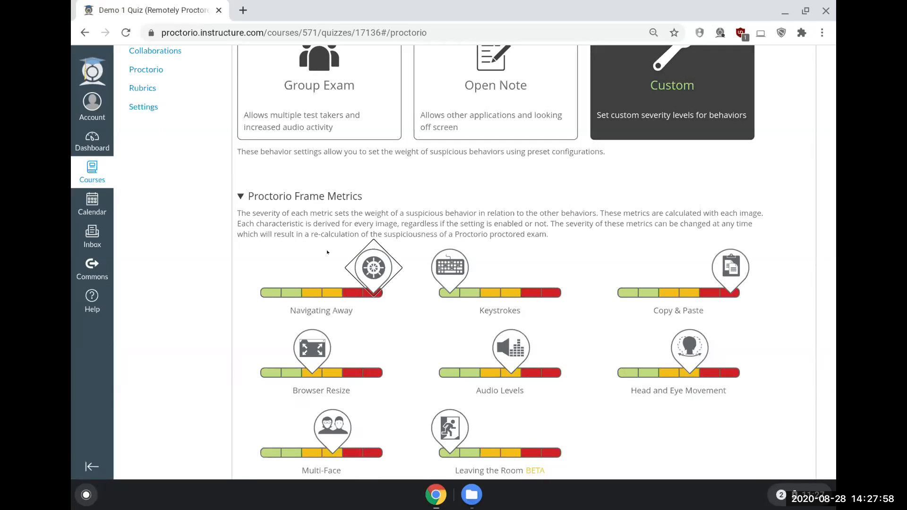
Step: Raise the Keystrokes frame metric to its highest severity
{"action": "scroll", "coordinate": [315, 270], "scroll_direction": "down", "scroll_amount": 1}
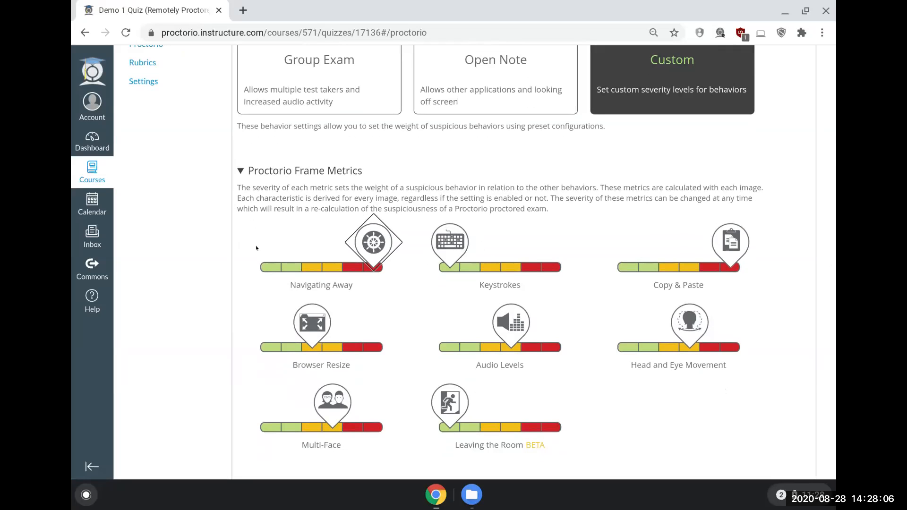
{"action": "scroll", "coordinate": [276, 235], "scroll_direction": "down", "scroll_amount": 1}
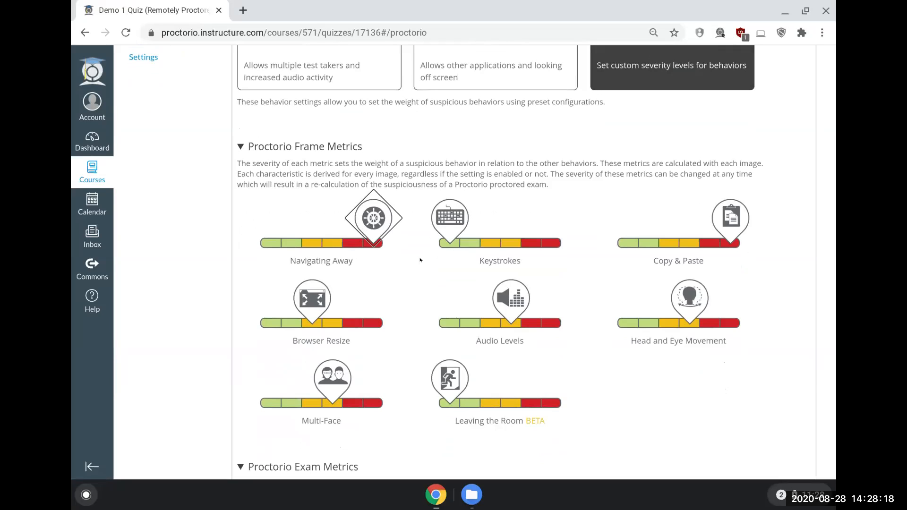
{"action": "left_click_drag", "start_coordinate": [439, 221], "coordinate": [546, 247]}
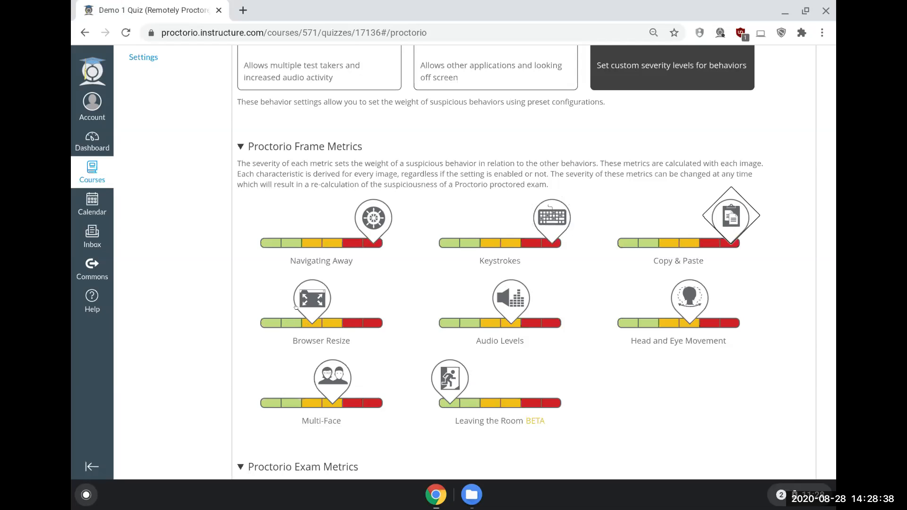
Step: Lower the Browser Resize frame metric to its lowest severity and select the Audio Levels severity marker
{"action": "left_click", "coordinate": [310, 293]}
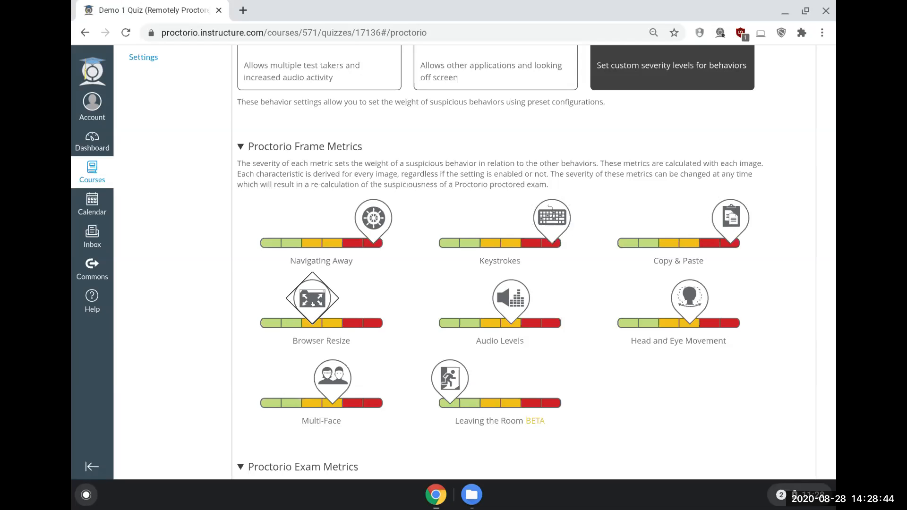
{"action": "left_click_drag", "start_coordinate": [311, 300], "coordinate": [266, 310]}
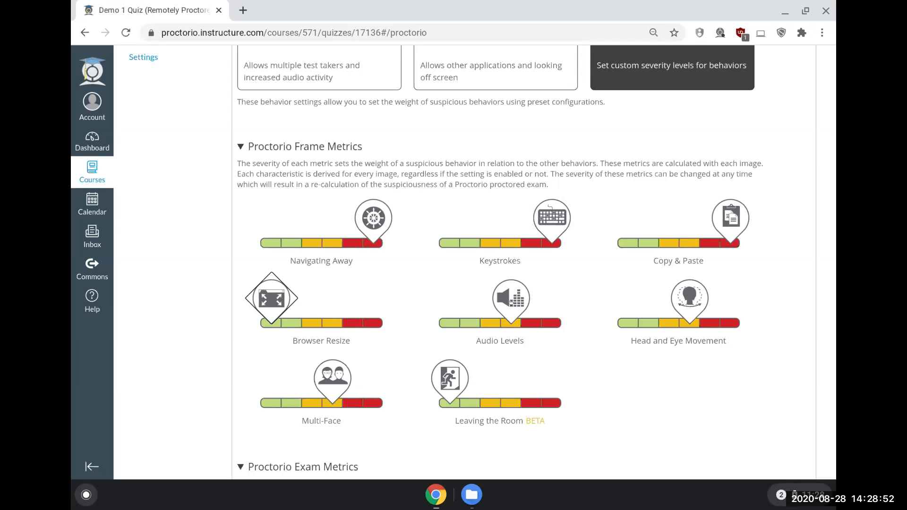
{"action": "left_click", "coordinate": [514, 298]}
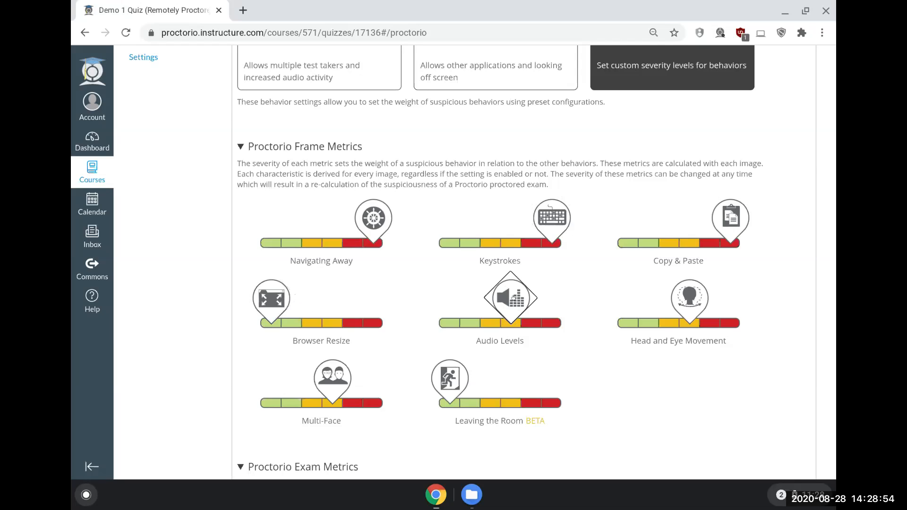
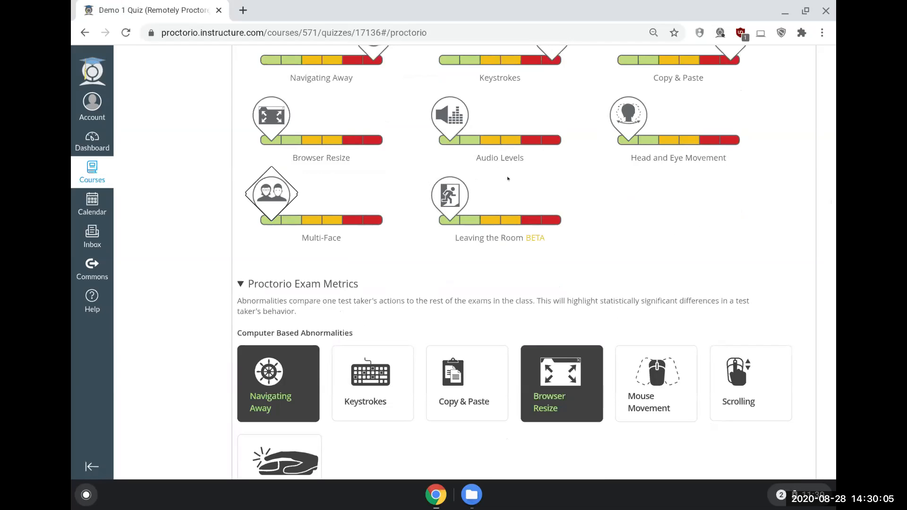
Step: Enable the Keystrokes and Copy & Paste computer-based abnormalities in the Proctorio Exam Metrics
{"action": "scroll", "coordinate": [520, 161], "scroll_direction": "down", "scroll_amount": 1}
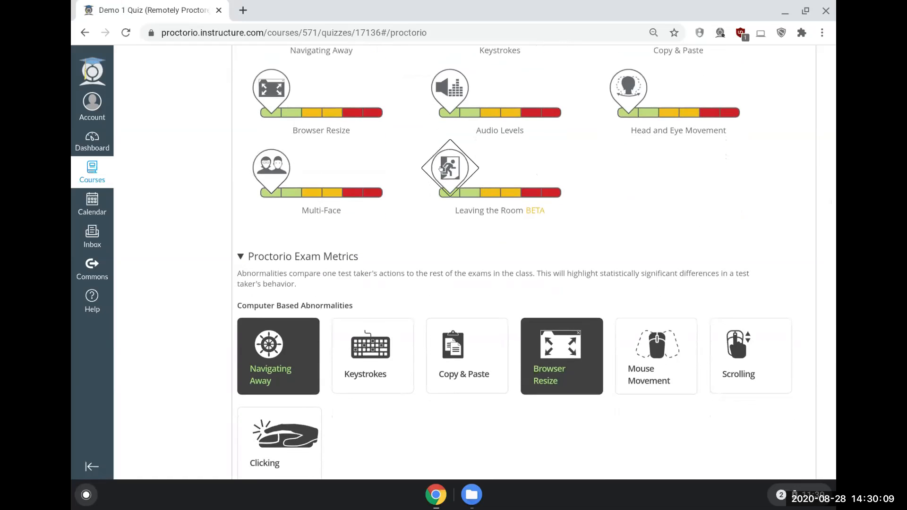
{"action": "scroll", "coordinate": [441, 168], "scroll_direction": "down", "scroll_amount": 1}
{"action": "scroll", "coordinate": [440, 169], "scroll_direction": "down", "scroll_amount": 4}
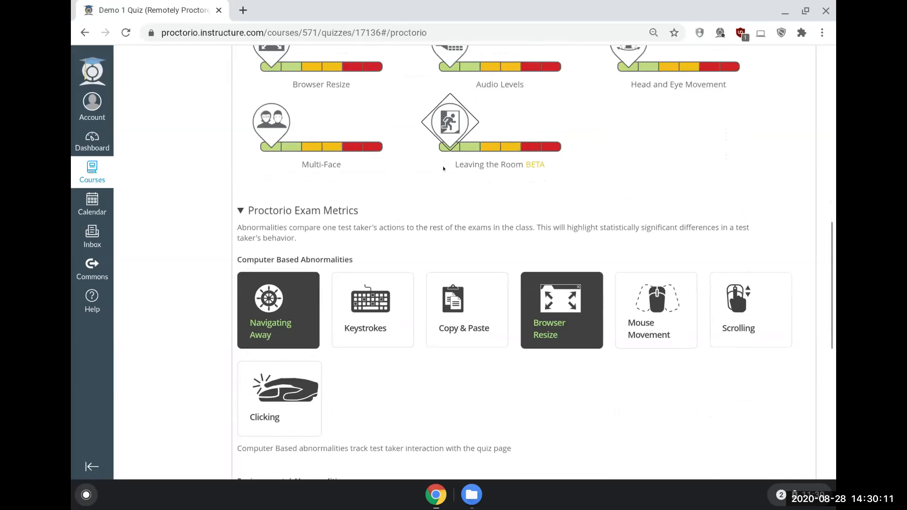
{"action": "scroll", "coordinate": [433, 158], "scroll_direction": "down", "scroll_amount": 1}
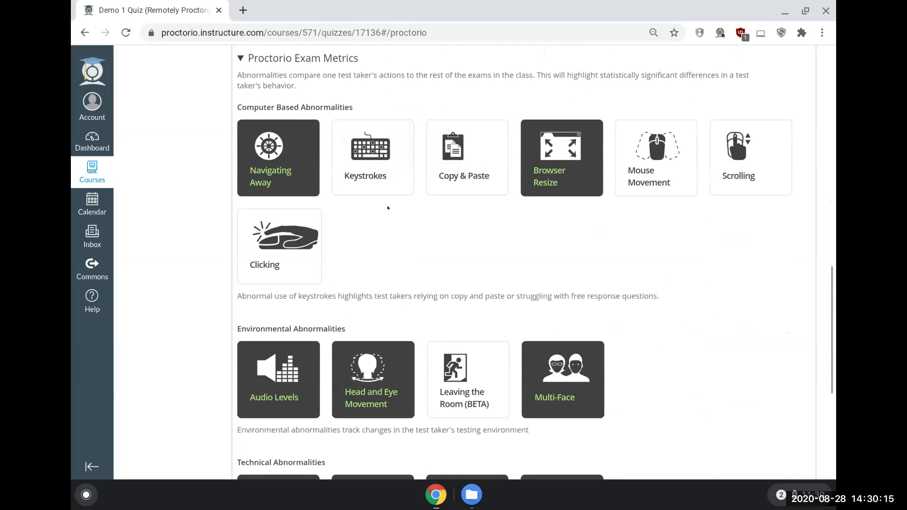
{"action": "scroll", "coordinate": [387, 205], "scroll_direction": "down", "scroll_amount": 1}
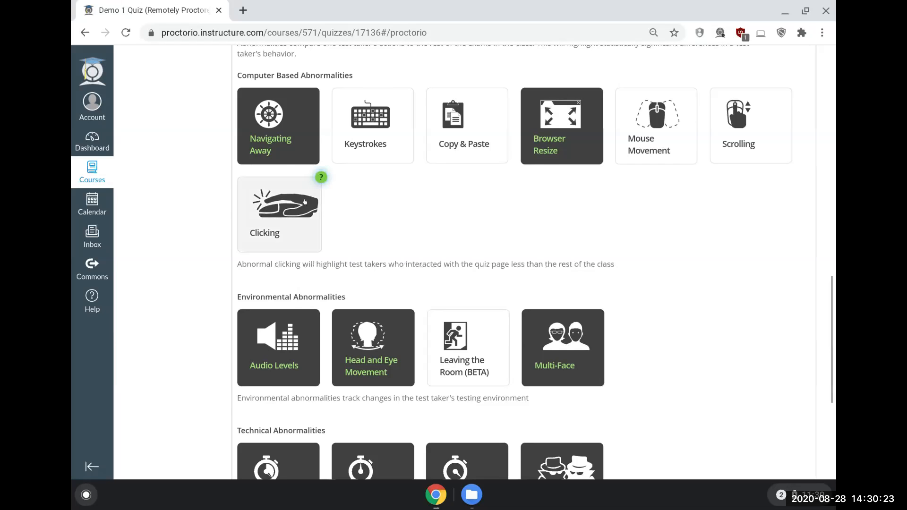
{"action": "scroll", "coordinate": [305, 212], "scroll_direction": "up", "scroll_amount": 3}
{"action": "scroll", "coordinate": [306, 213], "scroll_direction": "up", "scroll_amount": 3}
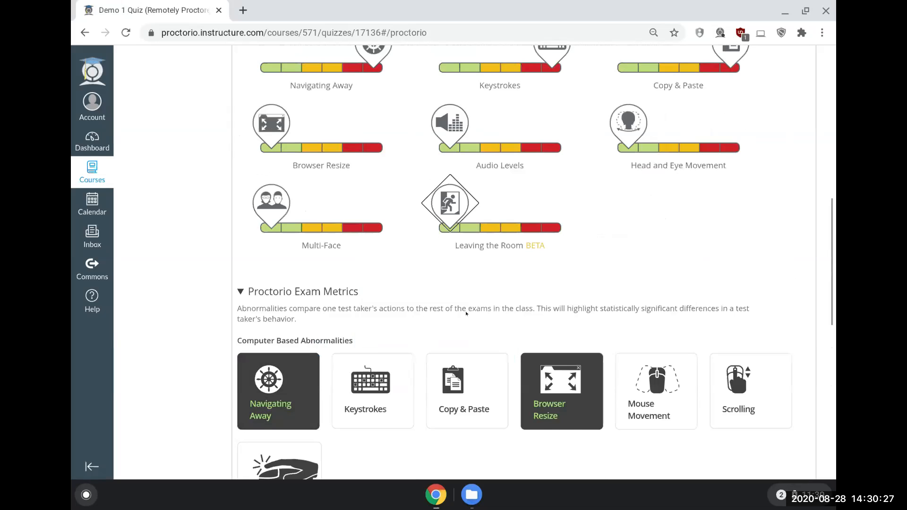
{"action": "scroll", "coordinate": [387, 91], "scroll_direction": "up", "scroll_amount": 1}
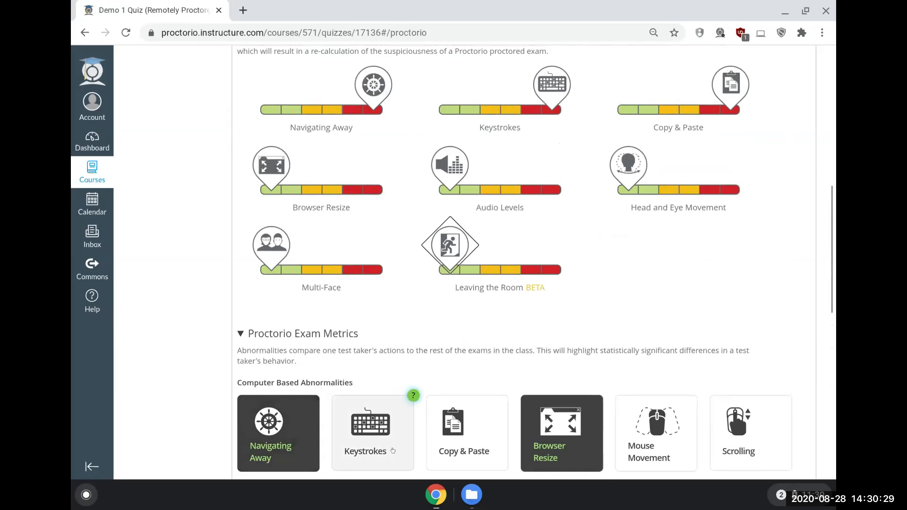
{"action": "left_click", "coordinate": [385, 451]}
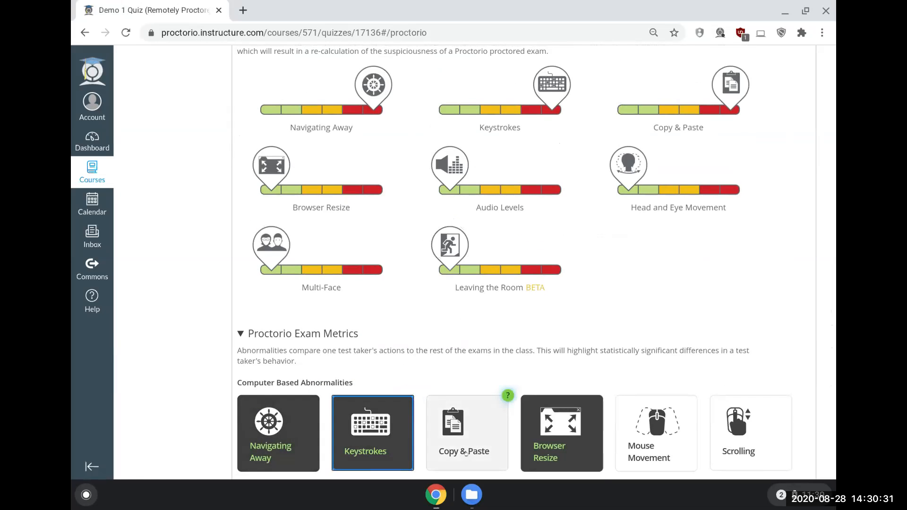
{"action": "left_click", "coordinate": [455, 451]}
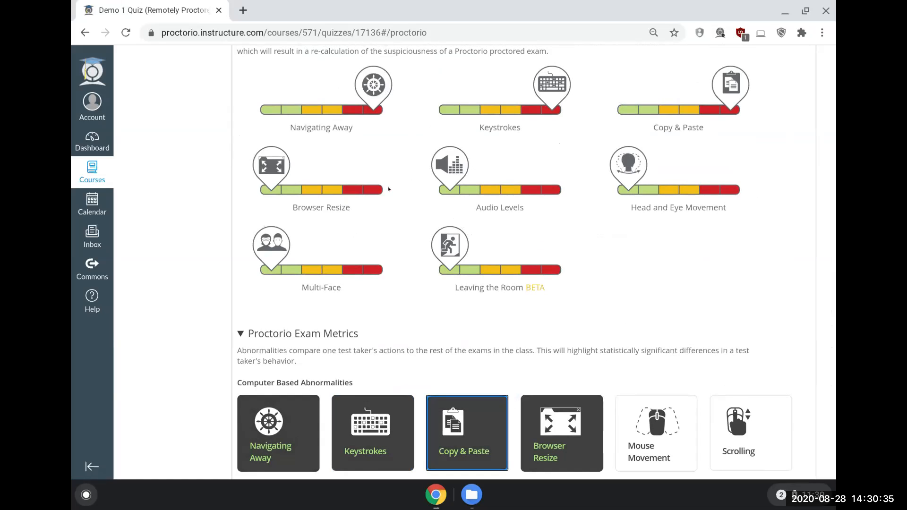
Step: Examine the remaining computer-based, environmental and technical abnormality metrics and their descriptions, including Leaving the Room, Multi-Face and Exam Collusion
{"action": "scroll", "coordinate": [389, 189], "scroll_direction": "down", "scroll_amount": 2}
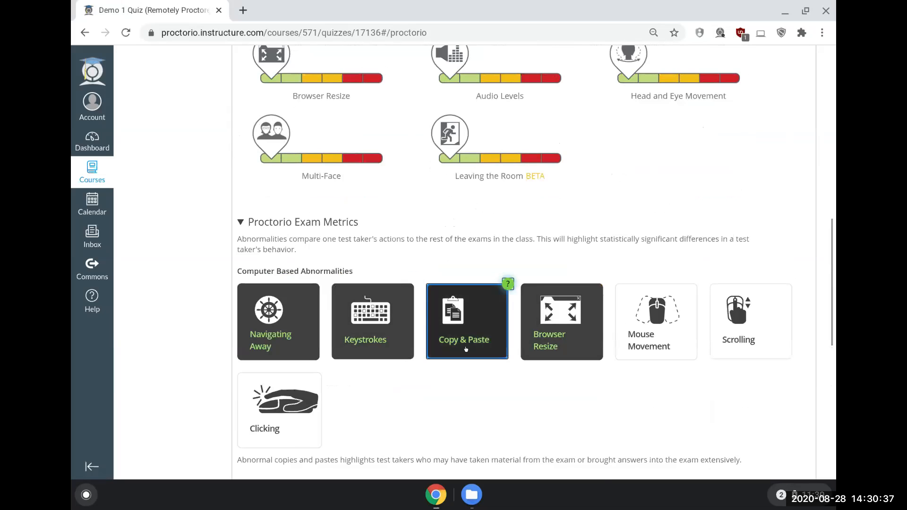
{"action": "scroll", "coordinate": [440, 342], "scroll_direction": "down", "scroll_amount": 2}
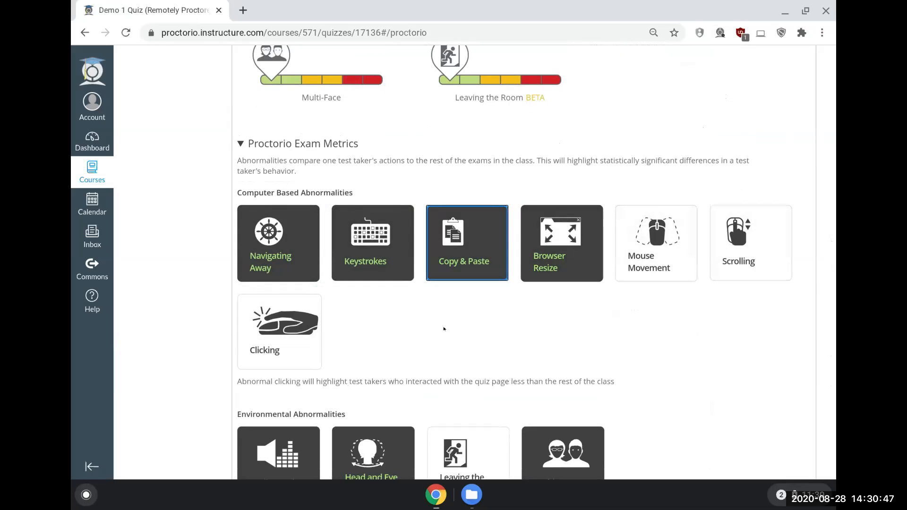
{"action": "scroll", "coordinate": [433, 284], "scroll_direction": "down", "scroll_amount": 1}
{"action": "scroll", "coordinate": [433, 284], "scroll_direction": "down", "scroll_amount": 2}
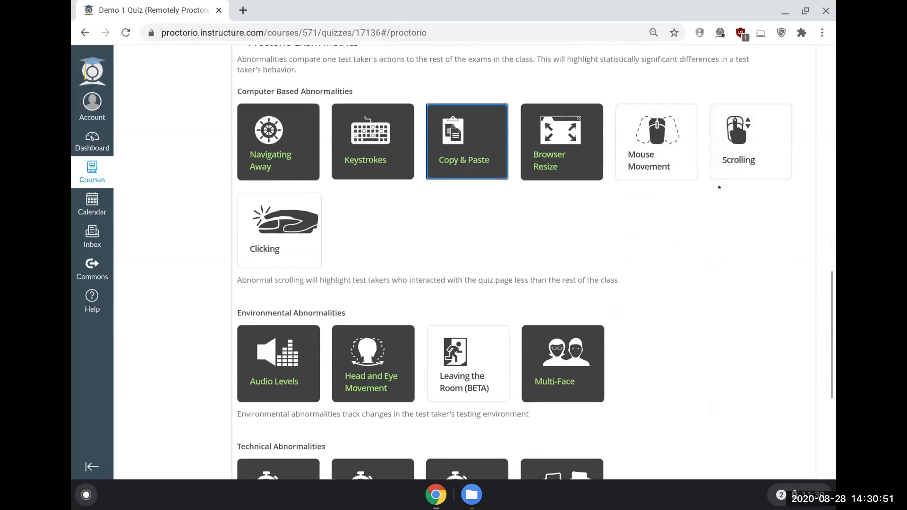
{"action": "scroll", "coordinate": [718, 186], "scroll_direction": "down", "scroll_amount": 2}
{"action": "scroll", "coordinate": [717, 187], "scroll_direction": "down", "scroll_amount": 2}
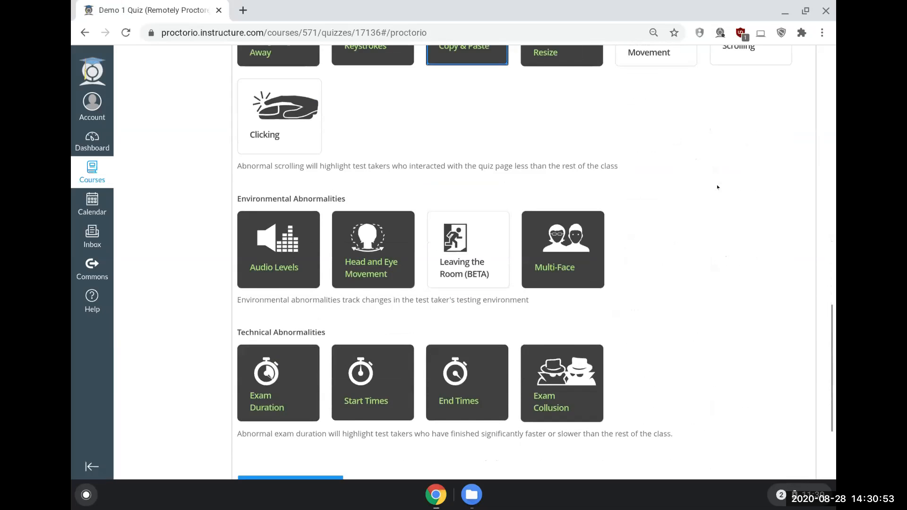
{"action": "mouse_move", "coordinate": [258, 243]}
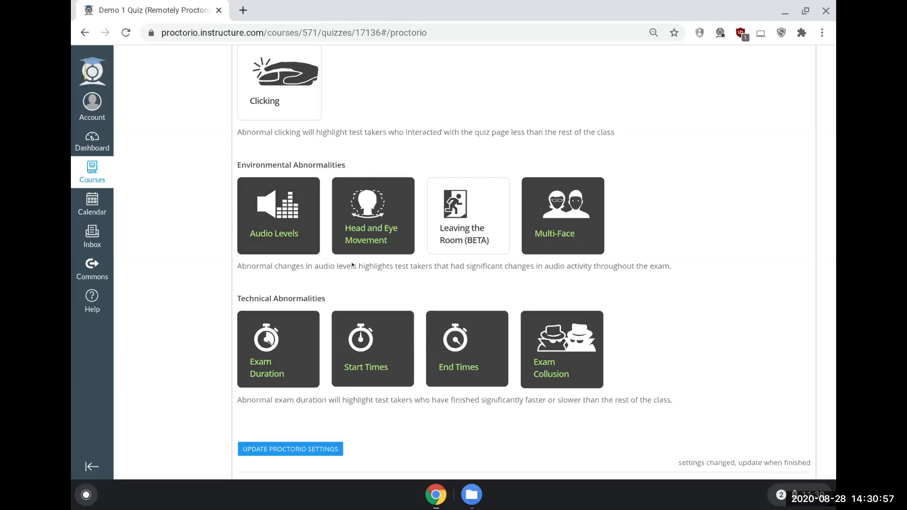
{"action": "mouse_move", "coordinate": [472, 243]}
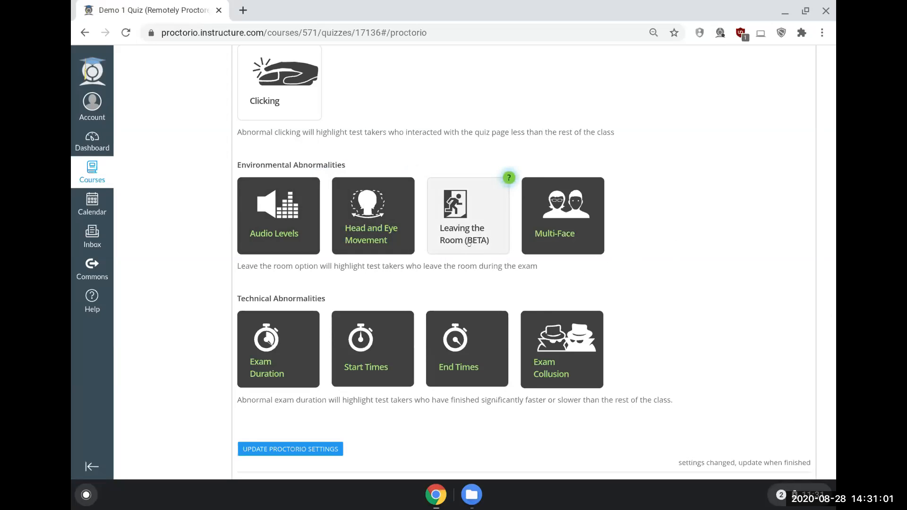
{"action": "mouse_move", "coordinate": [581, 236]}
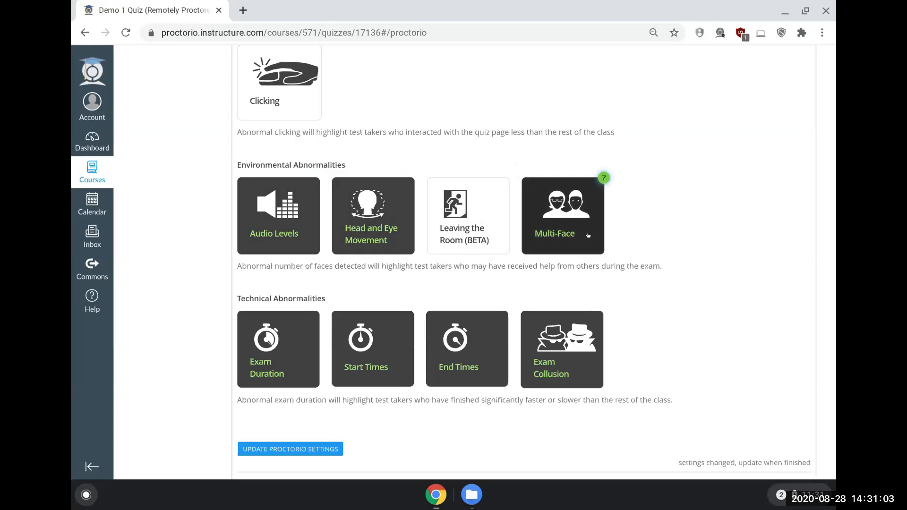
{"action": "scroll", "coordinate": [651, 207], "scroll_direction": "down", "scroll_amount": 1}
{"action": "scroll", "coordinate": [651, 170], "scroll_direction": "down", "scroll_amount": 1}
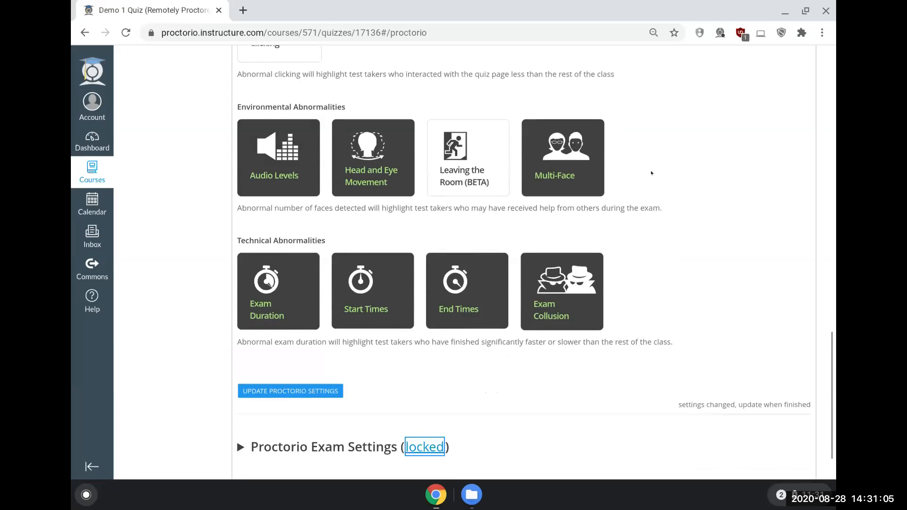
{"action": "scroll", "coordinate": [647, 172], "scroll_direction": "down", "scroll_amount": 1}
{"action": "scroll", "coordinate": [648, 169], "scroll_direction": "down", "scroll_amount": 1}
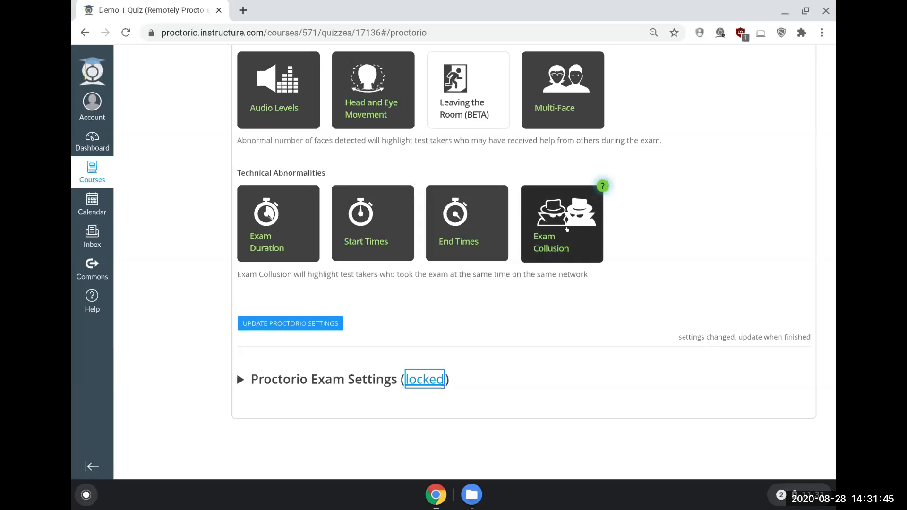
Step: Save the changed Proctorio settings for the exam and reopen the behavior settings to check the selected preset
{"action": "left_click", "coordinate": [302, 325]}
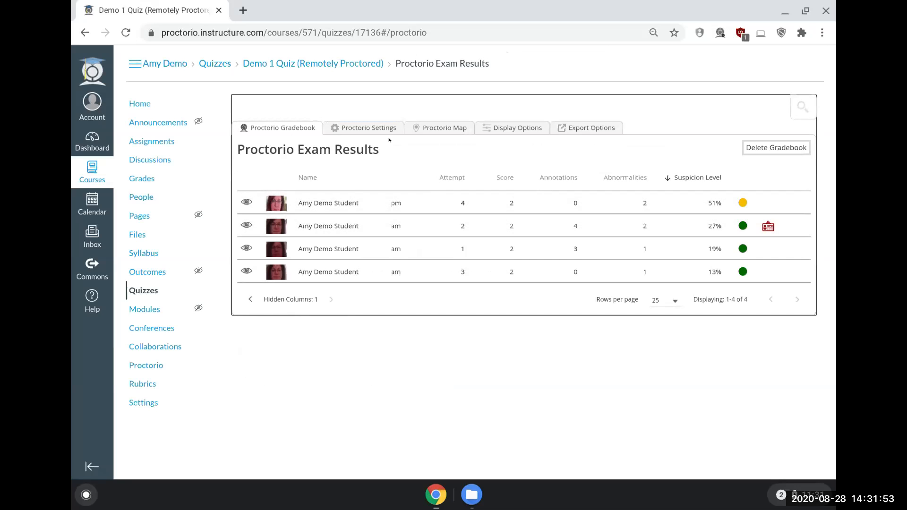
{"action": "left_click", "coordinate": [374, 127]}
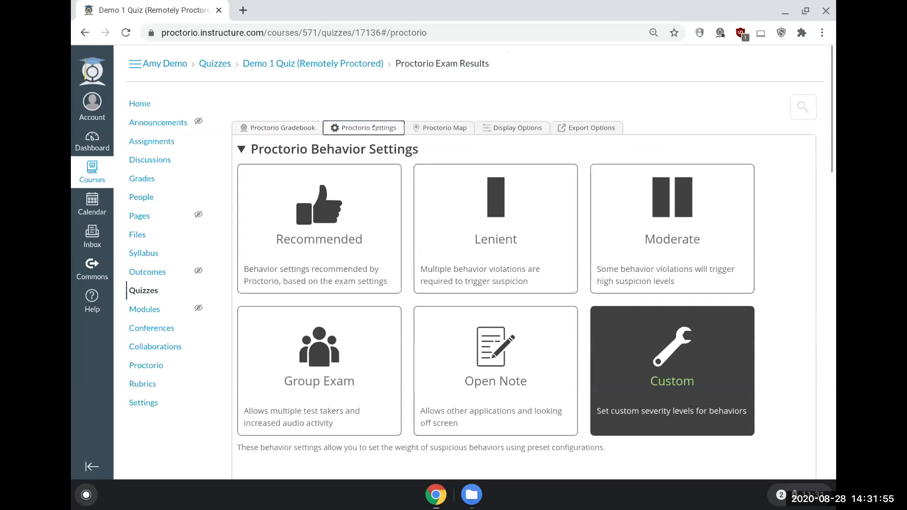
Step: View the test takers' locations on the Proctorio map and look through the gradebook display options
{"action": "left_click", "coordinate": [429, 129]}
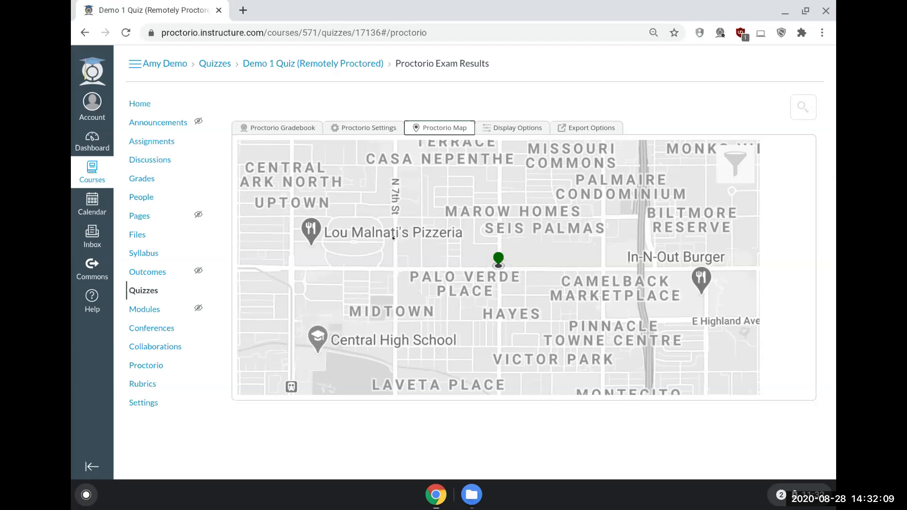
{"action": "left_click", "coordinate": [494, 131]}
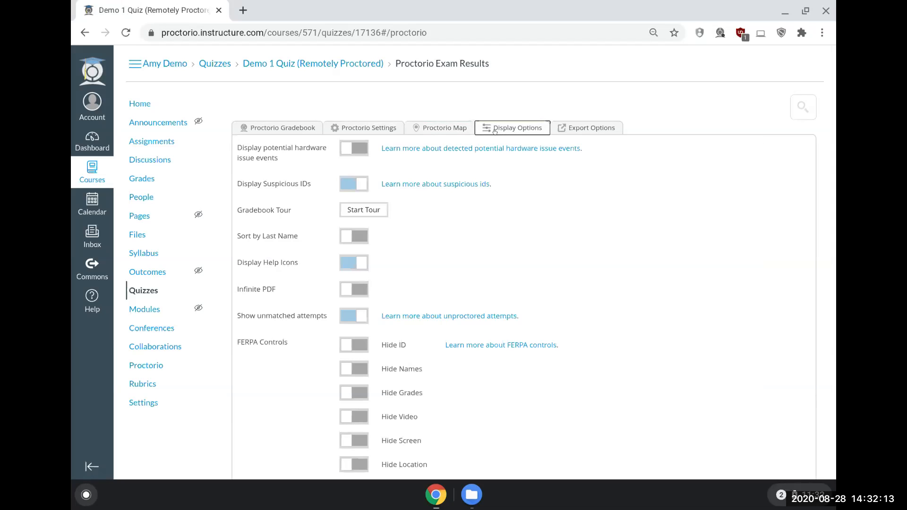
{"action": "left_click", "coordinate": [277, 129]}
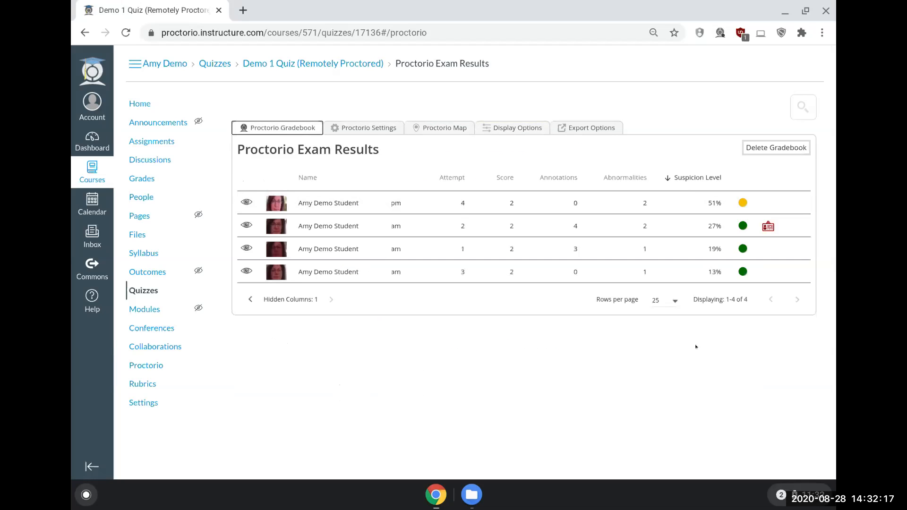
{"action": "left_click", "coordinate": [506, 131]}
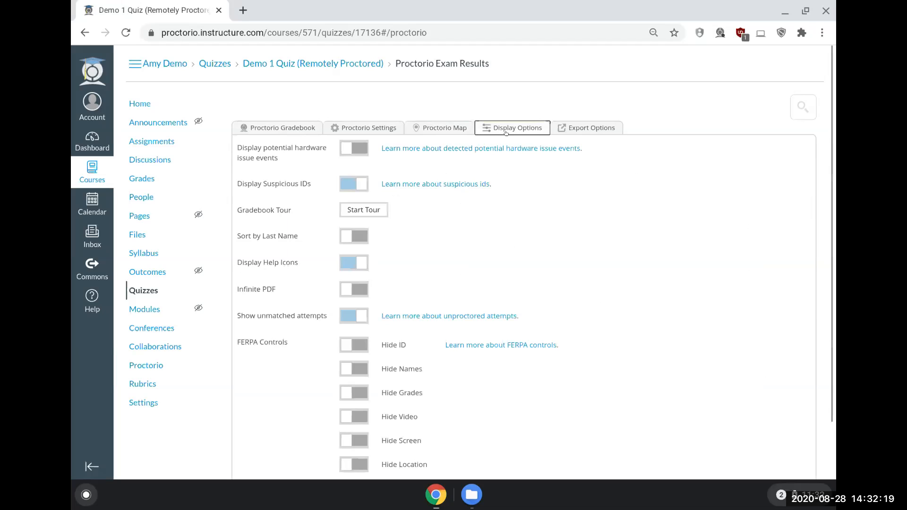
{"action": "scroll", "coordinate": [554, 240], "scroll_direction": "down", "scroll_amount": 1}
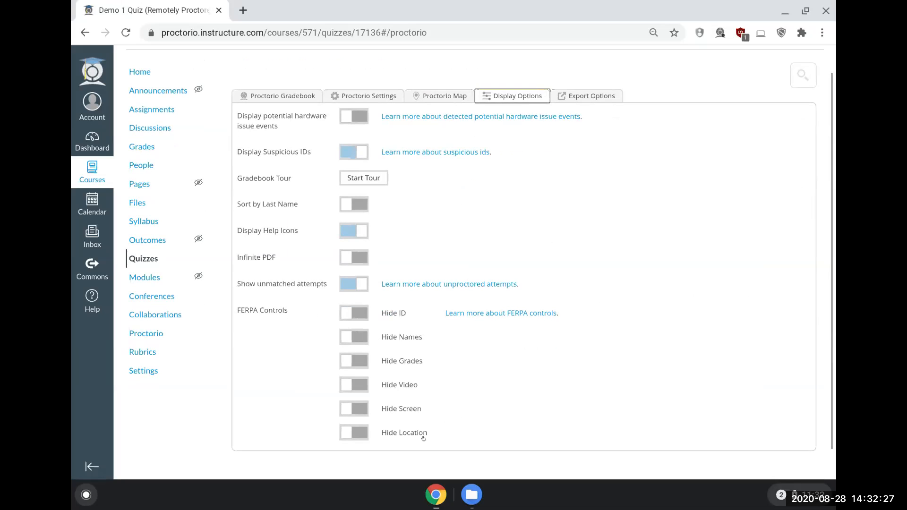
{"action": "scroll", "coordinate": [428, 416], "scroll_direction": "up", "scroll_amount": 1}
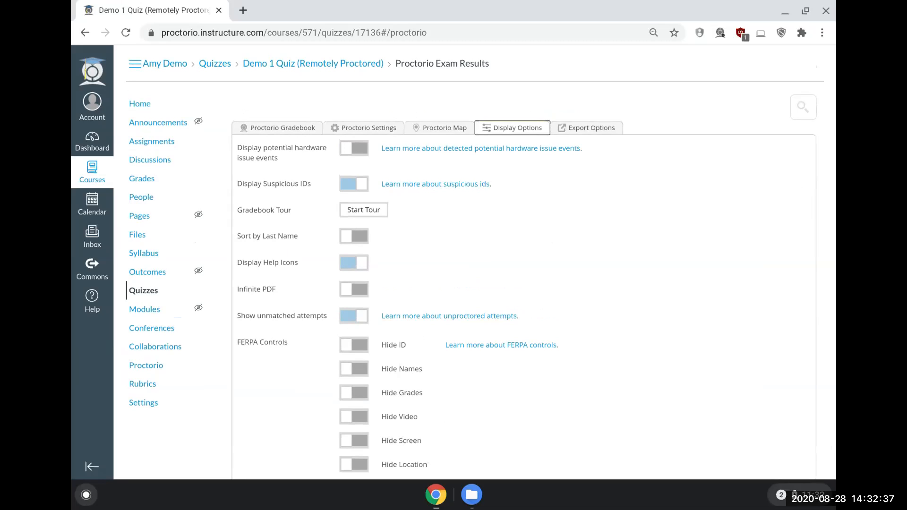
Step: Compare the exam results list with the display options, reading the FERPA controls for hiding test-taker data
{"action": "left_click", "coordinate": [293, 132]}
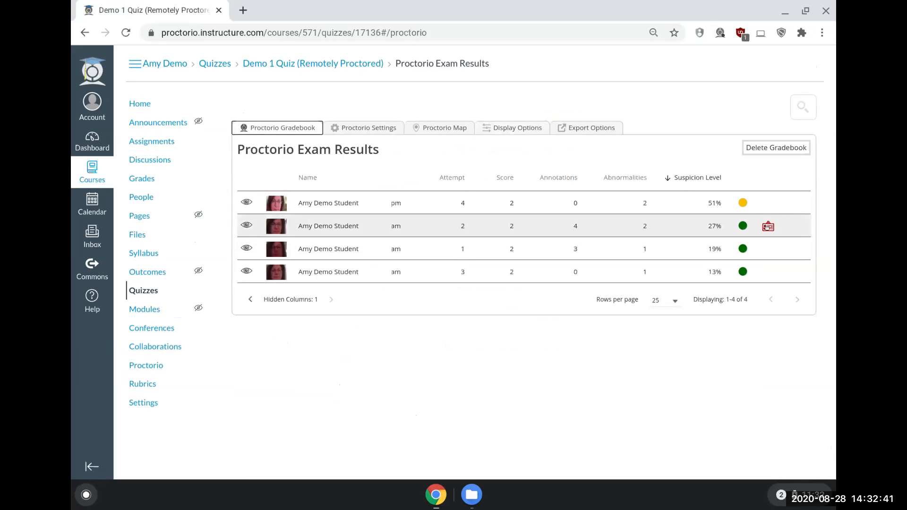
{"action": "left_click", "coordinate": [488, 130]}
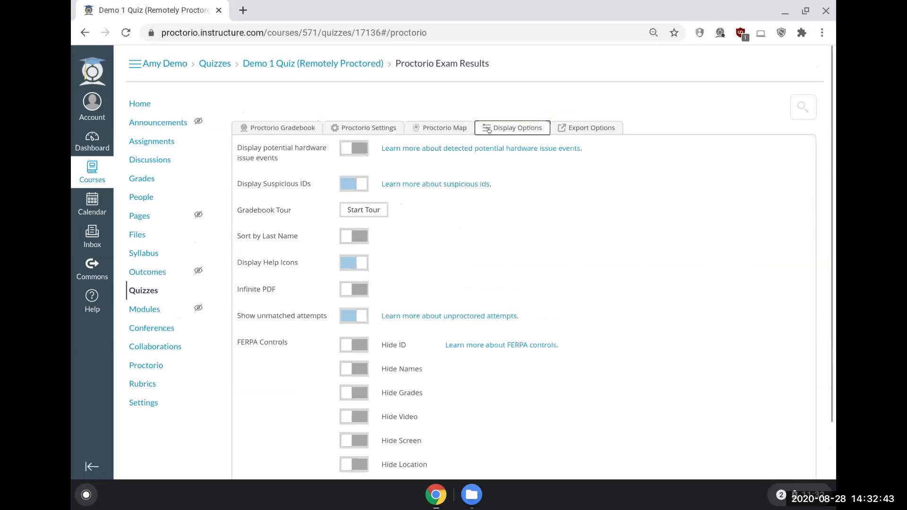
{"action": "scroll", "coordinate": [458, 232], "scroll_direction": "down", "scroll_amount": 2}
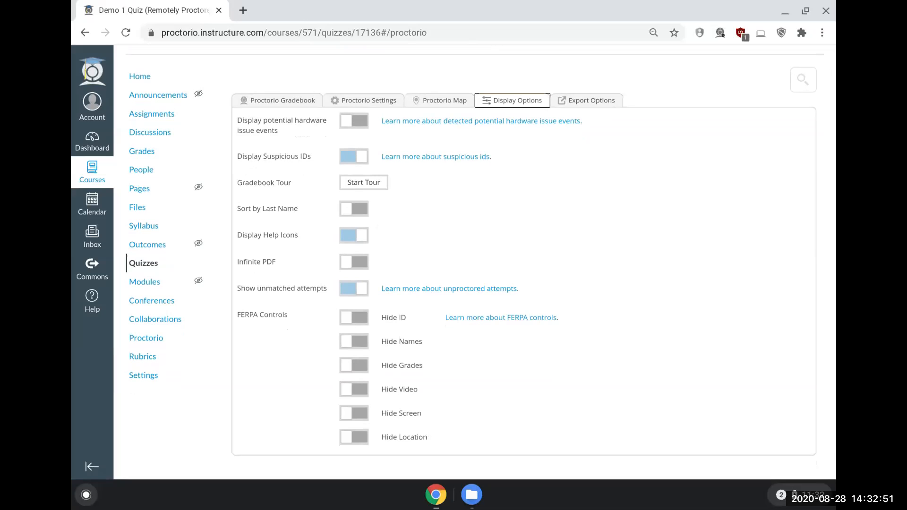
{"action": "scroll", "coordinate": [350, 230], "scroll_direction": "down", "scroll_amount": 1}
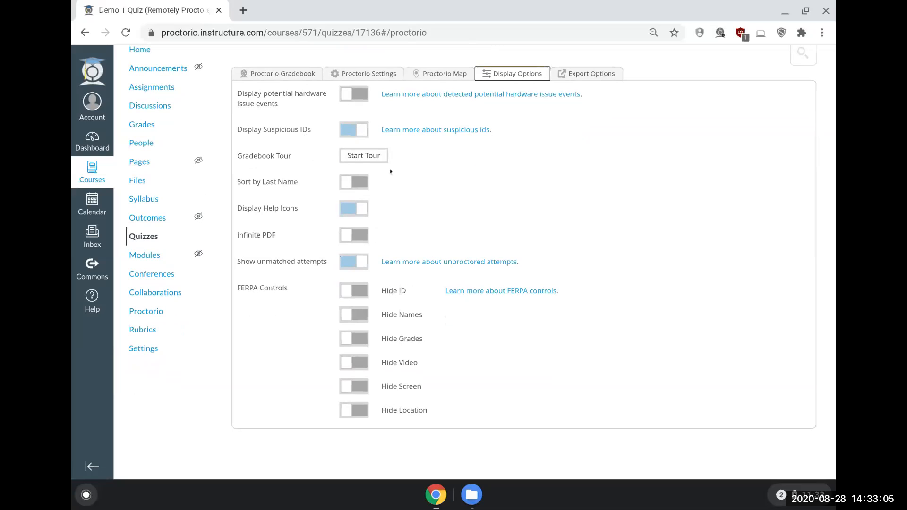
{"action": "left_click", "coordinate": [304, 75]}
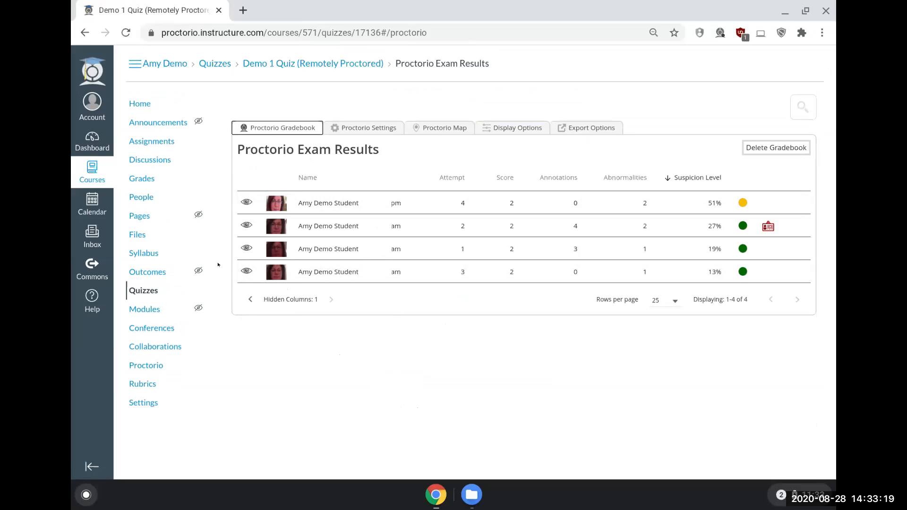
Step: Review the Gradebook Tour display option and the export options for the Gradebook PDF Report and ID images
{"action": "left_click", "coordinate": [573, 127]}
{"action": "left_click", "coordinate": [518, 128]}
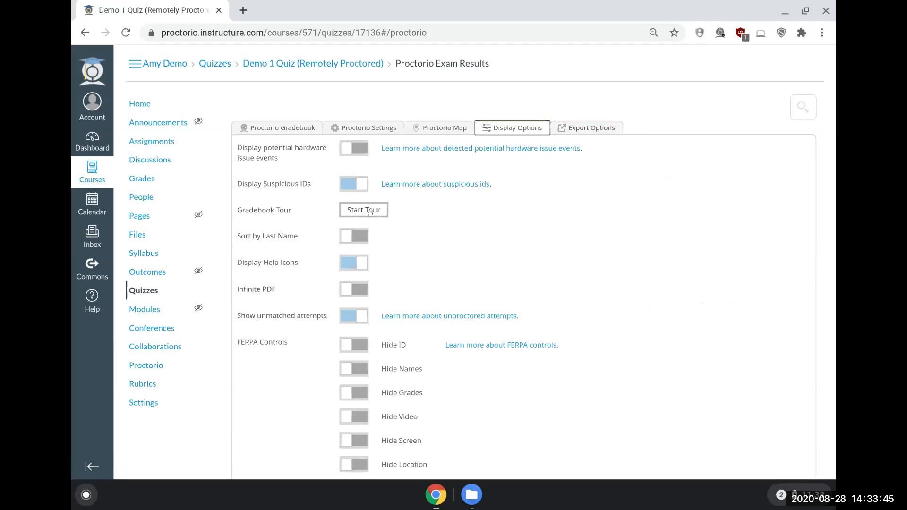
{"action": "left_click", "coordinate": [596, 128]}
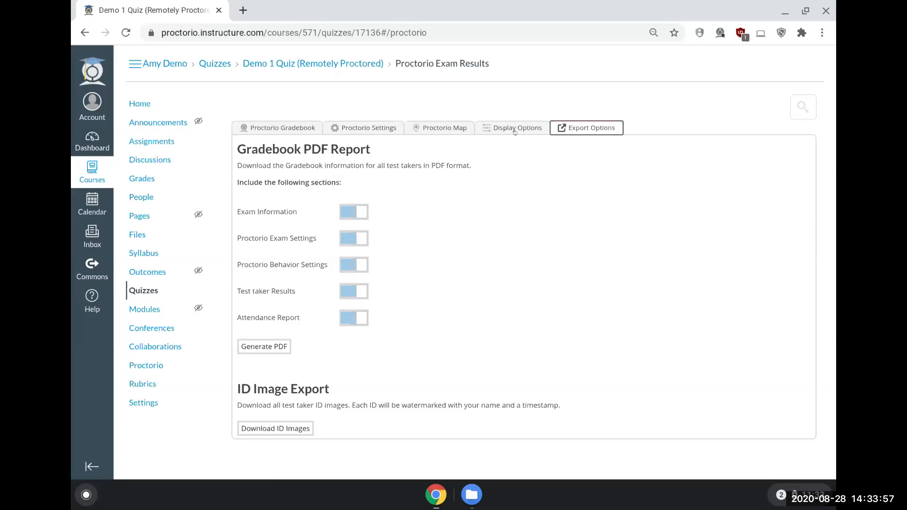
{"action": "key", "text": "Left"}
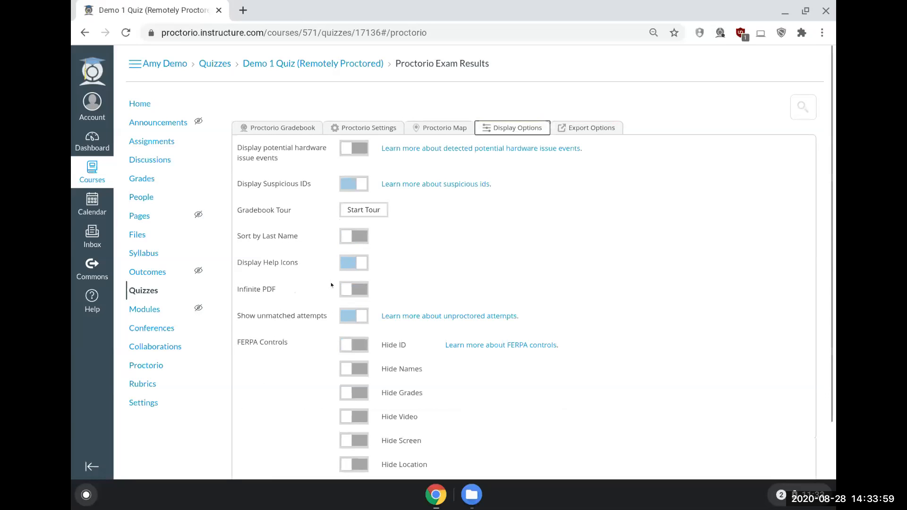
{"action": "key", "text": "Right"}
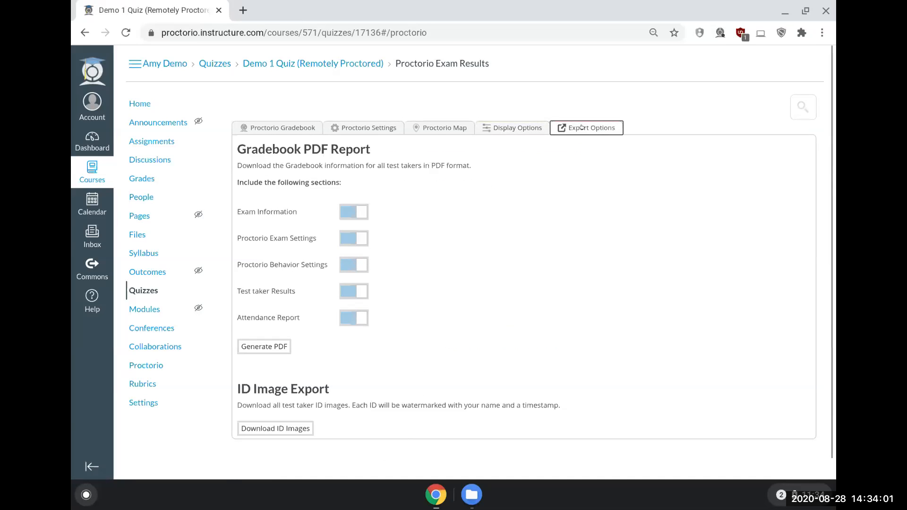
{"action": "left_click", "coordinate": [356, 215]}
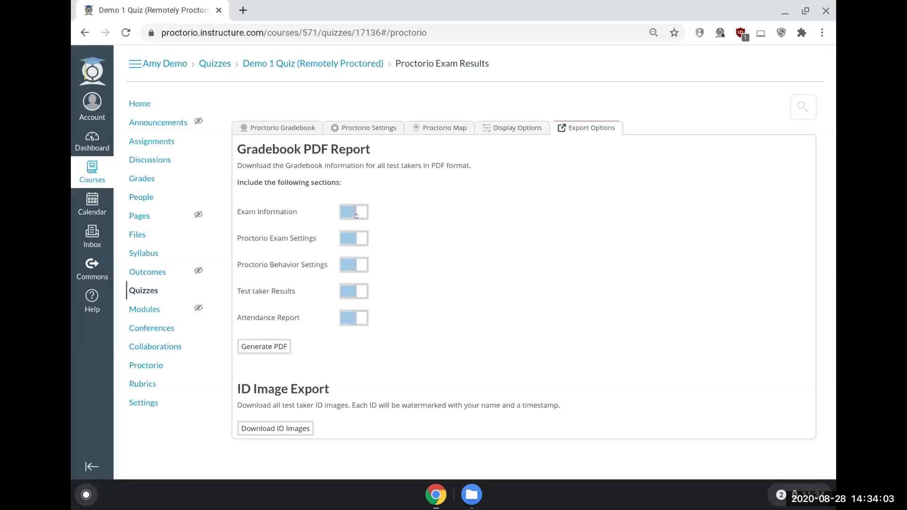
Step: Open the test taker's fourth attempt in the exam results and play its webcam and screen recordings, pausing after a while
{"action": "left_click", "coordinate": [357, 242]}
{"action": "left_click", "coordinate": [296, 128]}
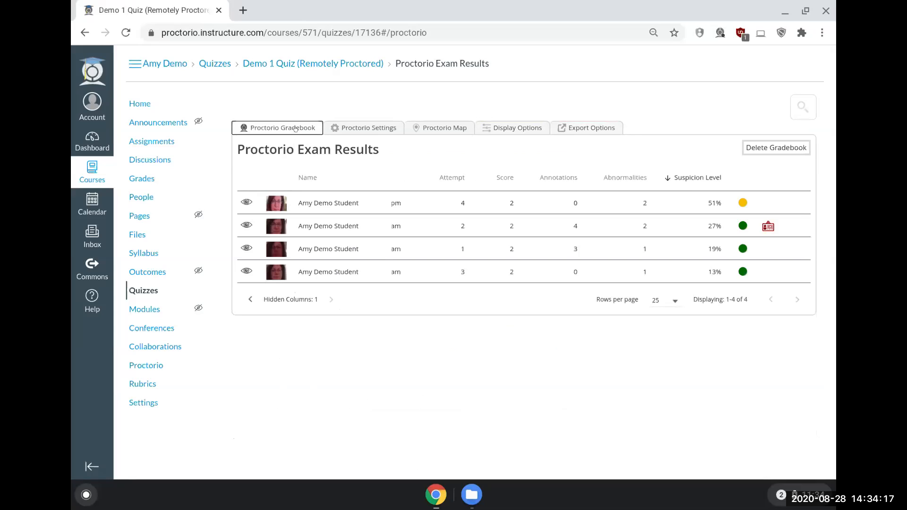
{"action": "left_click", "coordinate": [325, 204]}
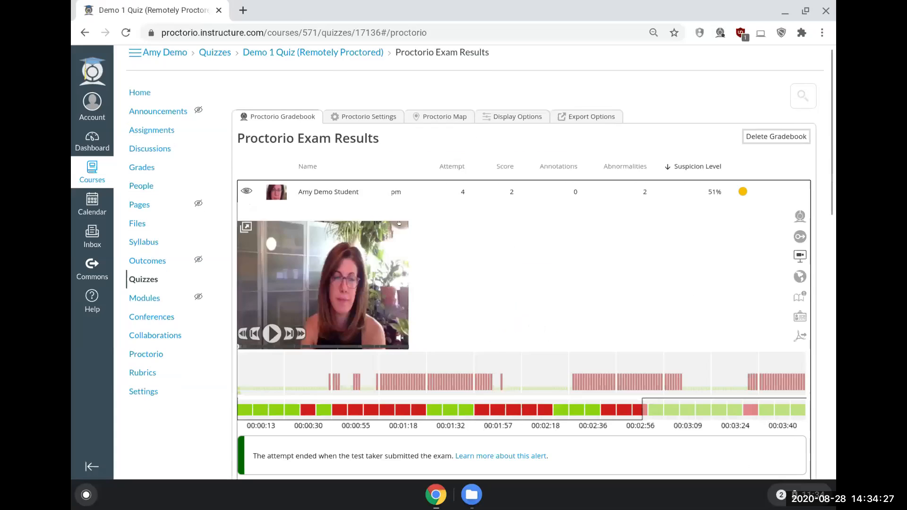
{"action": "scroll", "coordinate": [378, 222], "scroll_direction": "down", "scroll_amount": 3}
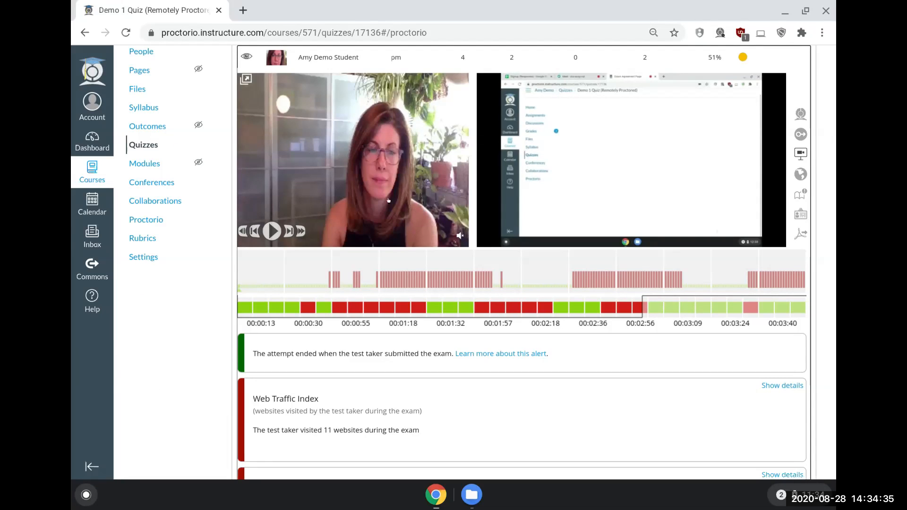
{"action": "mouse_move", "coordinate": [459, 235]}
{"action": "scroll", "coordinate": [562, 244], "scroll_direction": "up", "scroll_amount": 1}
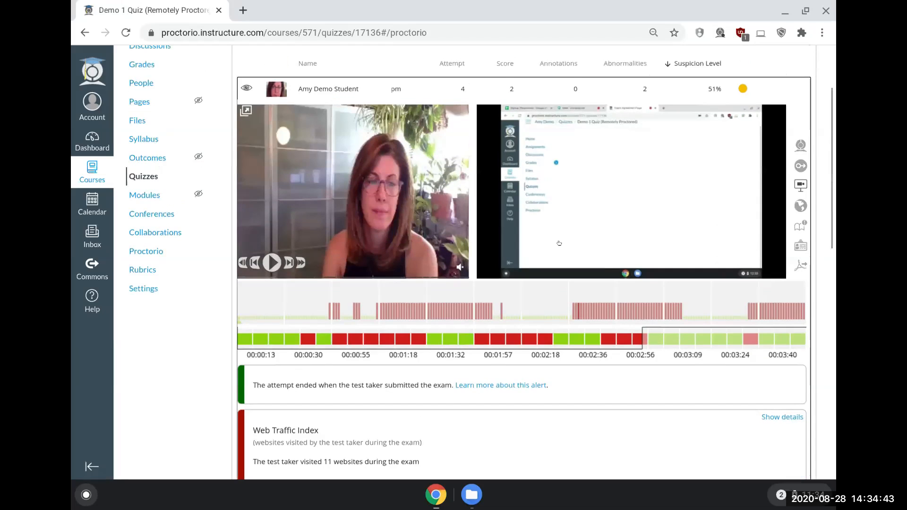
{"action": "left_click", "coordinate": [271, 266]}
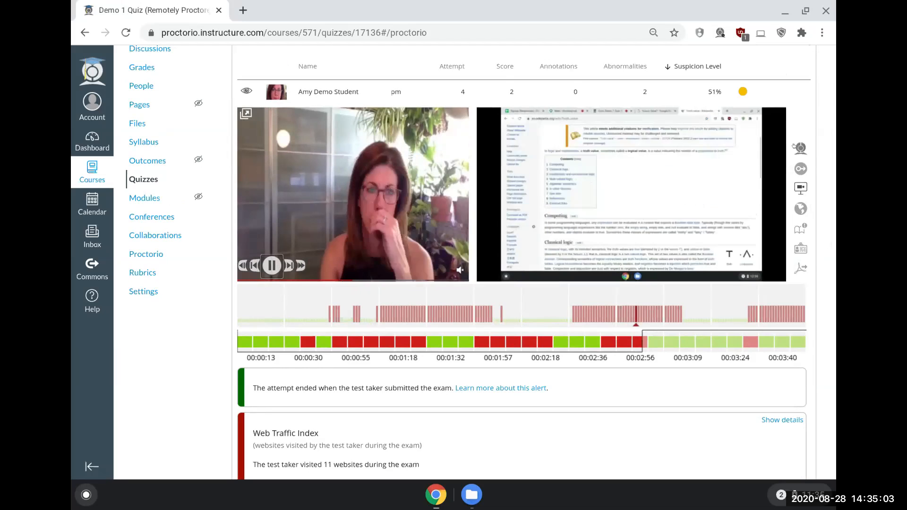
{"action": "left_click", "coordinate": [278, 266]}
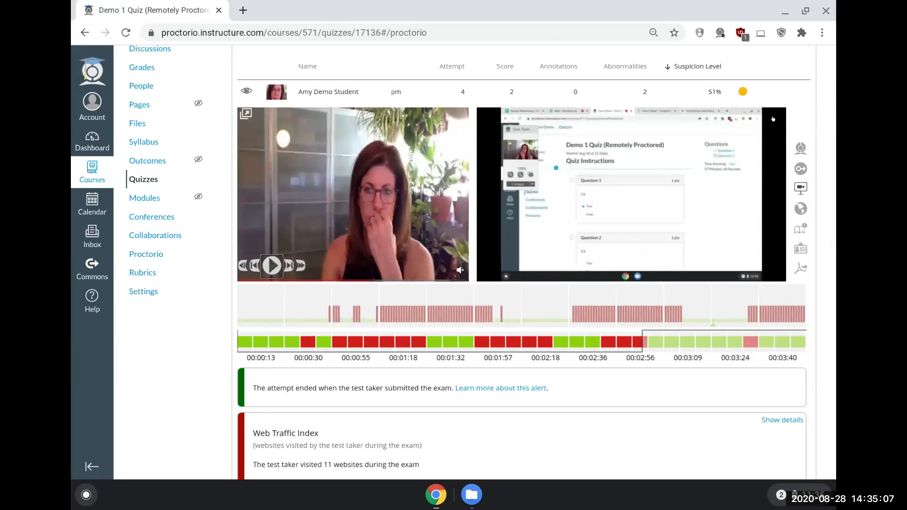
Step: Display the attempt's incident log and read through its time-stamped entries
{"action": "left_click", "coordinate": [801, 148]}
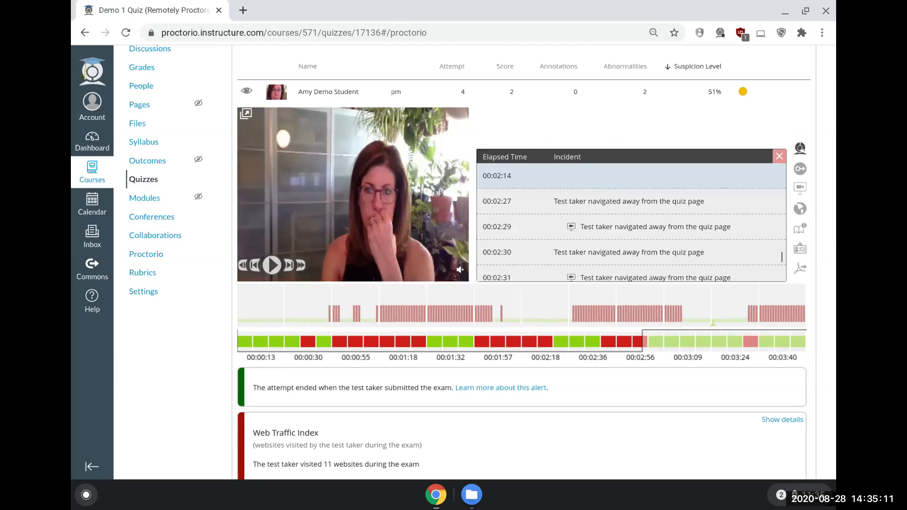
{"action": "scroll", "coordinate": [596, 217], "scroll_direction": "down", "scroll_amount": 1}
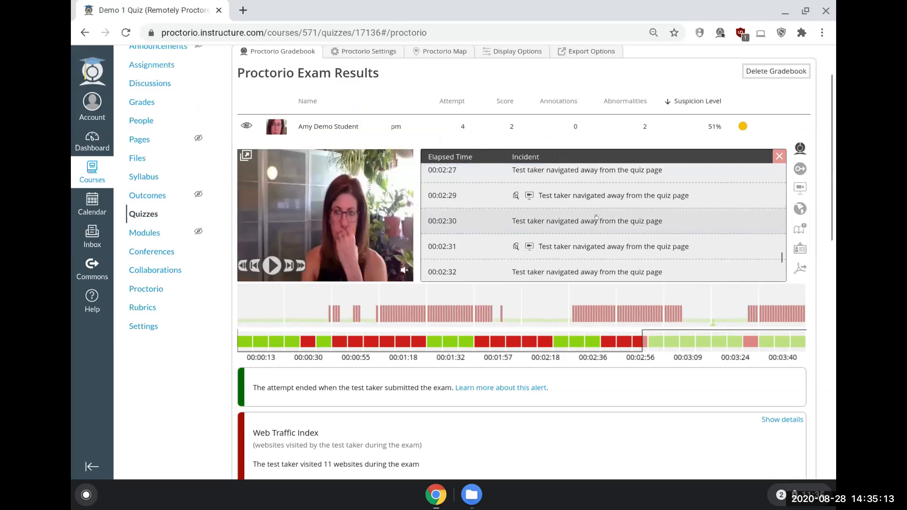
{"action": "scroll", "coordinate": [596, 218], "scroll_direction": "down", "scroll_amount": 3}
{"action": "scroll", "coordinate": [596, 218], "scroll_direction": "down", "scroll_amount": 2}
Step: View the attempt's room scan, screen recording and location details one after another
{"action": "left_click", "coordinate": [799, 169]}
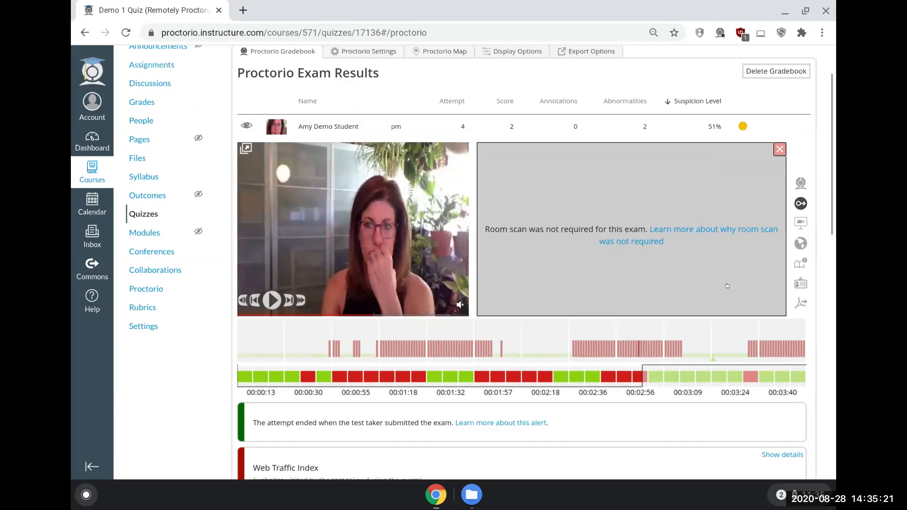
{"action": "left_click", "coordinate": [800, 224]}
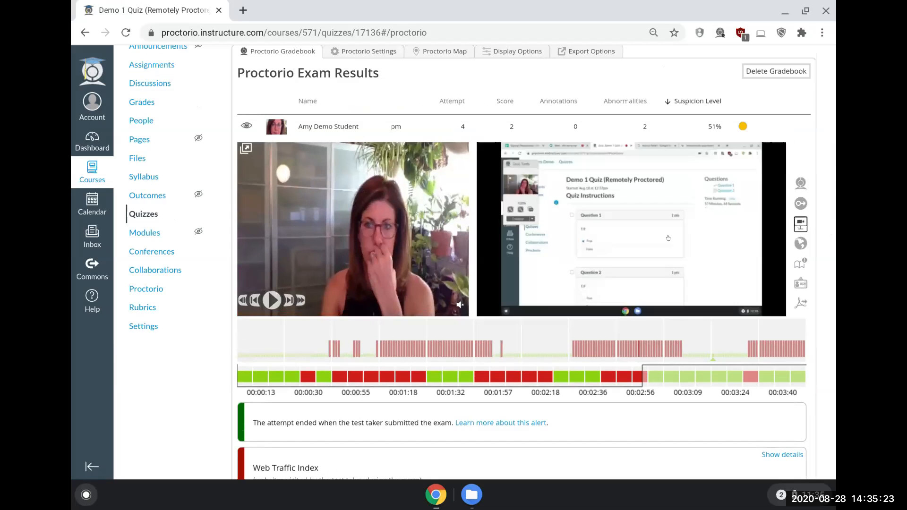
{"action": "left_click", "coordinate": [800, 243]}
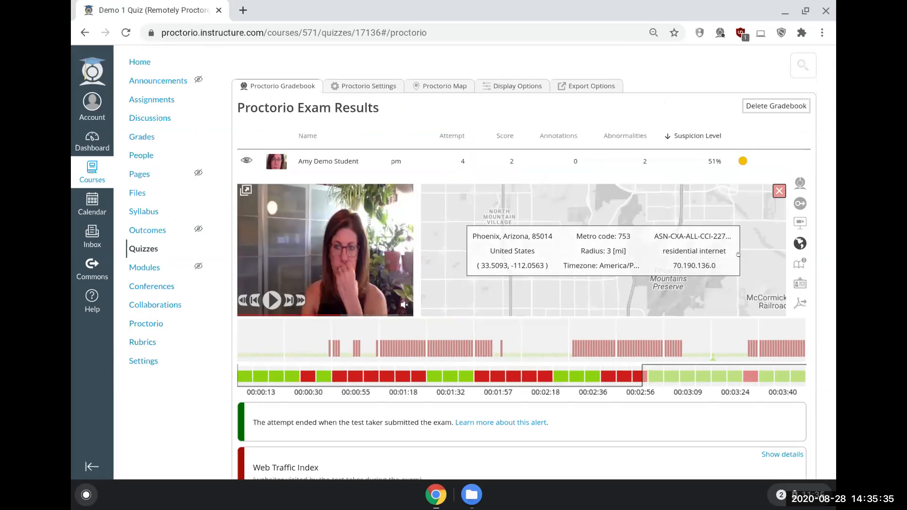
Step: Annotate the paused webcam image with "Student looked away", mark it yellow and save the annotation
{"action": "left_click", "coordinate": [798, 265]}
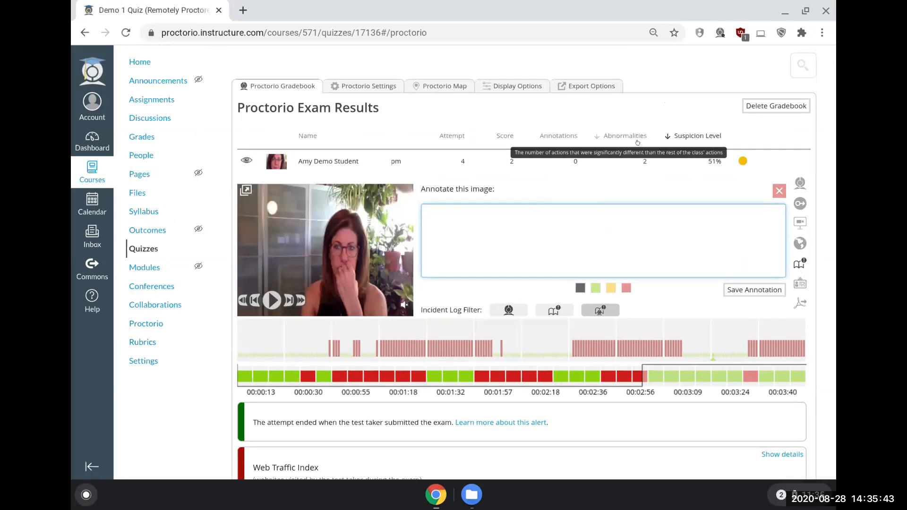
{"action": "type", "text": "Student looked away"}
{"action": "left_click", "coordinate": [610, 289]}
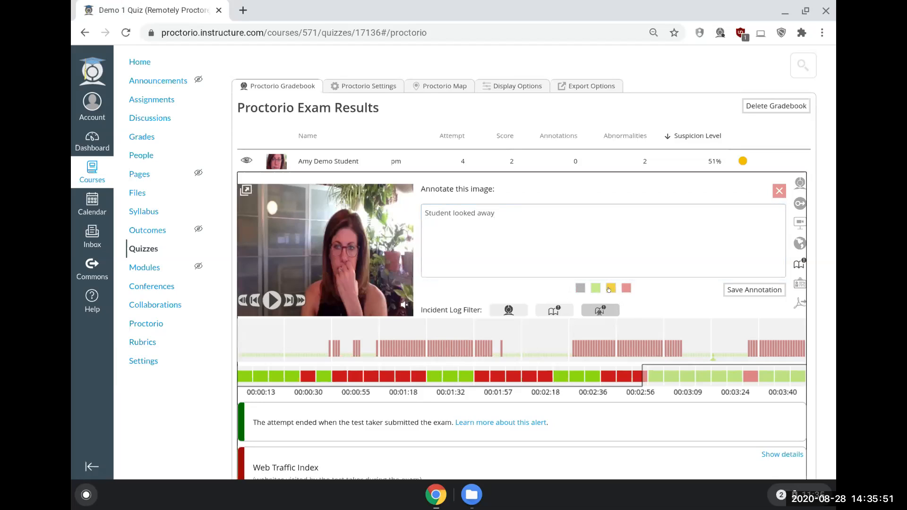
{"action": "left_click", "coordinate": [749, 290]}
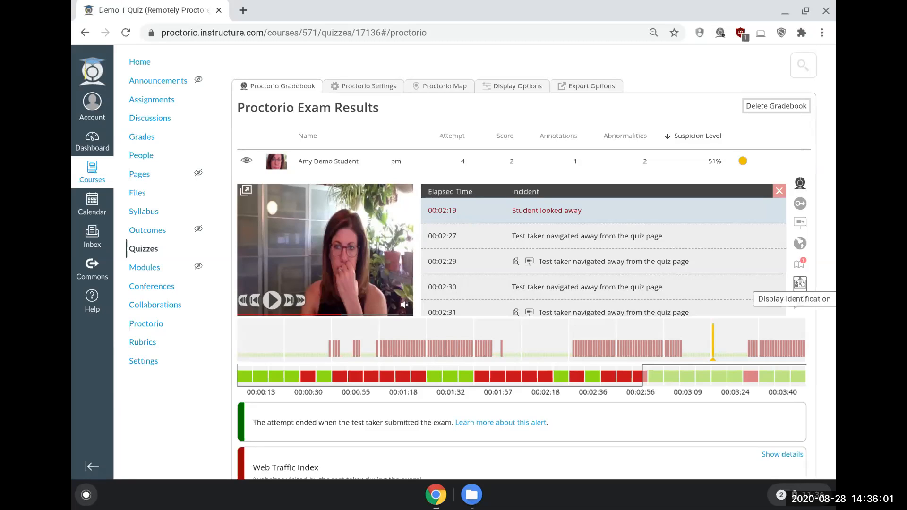
Step: Check the test taker's identification images and include Incident Log and Professor Annotations in the attempt's PDF export options
{"action": "left_click", "coordinate": [801, 282]}
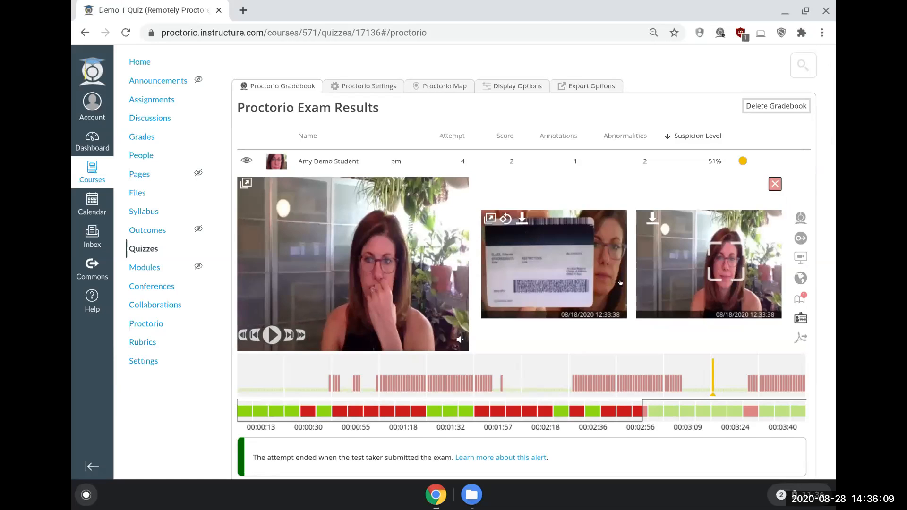
{"action": "left_click", "coordinate": [800, 337]}
{"action": "mouse_move", "coordinate": [385, 335]}
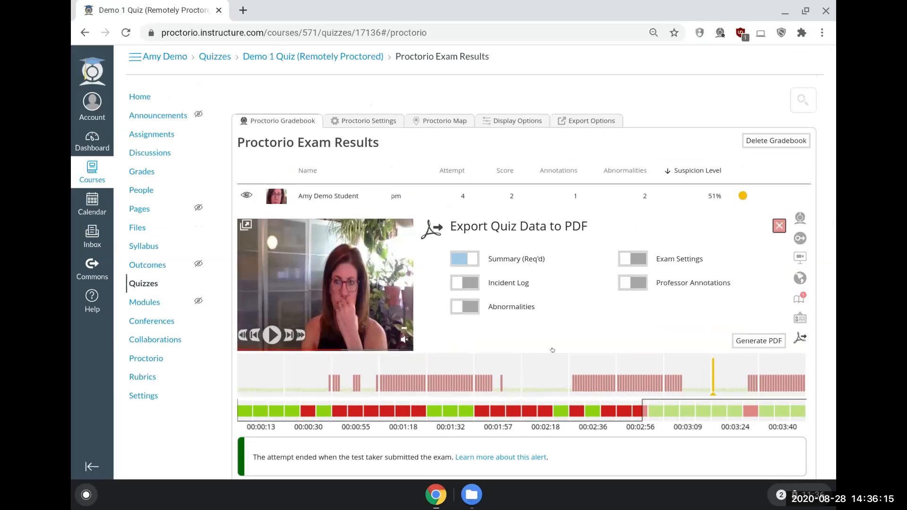
{"action": "scroll", "coordinate": [525, 237], "scroll_direction": "down", "scroll_amount": 2}
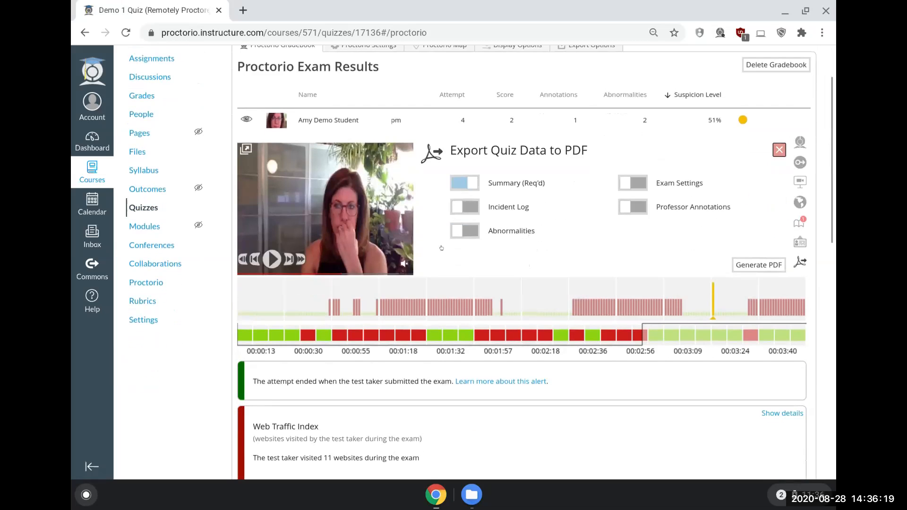
{"action": "left_click", "coordinate": [456, 209]}
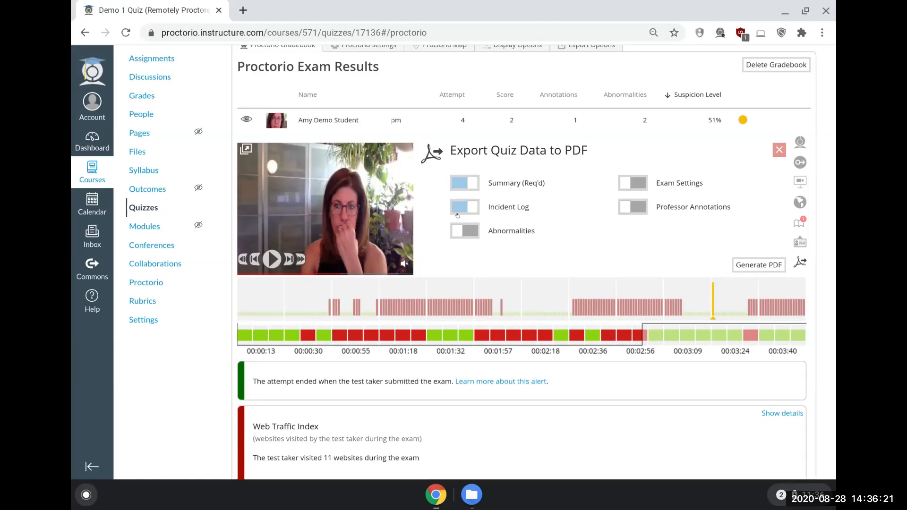
{"action": "left_click", "coordinate": [623, 207]}
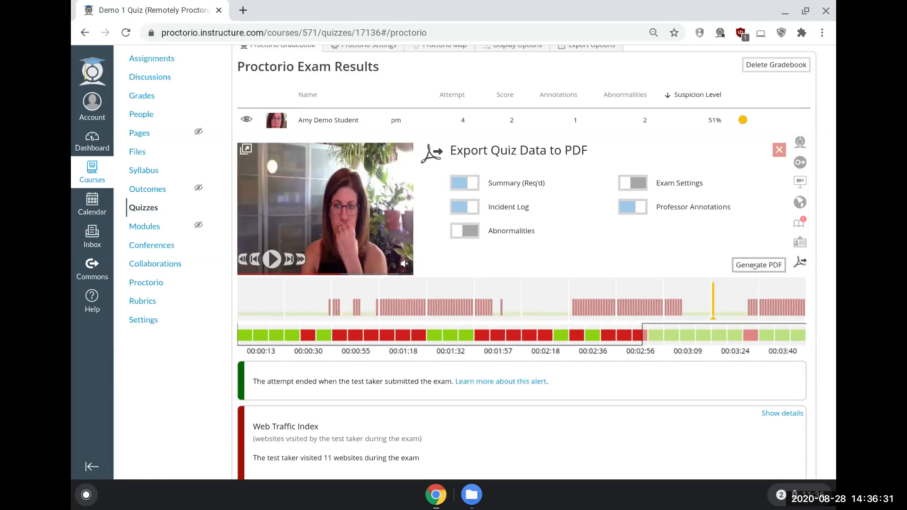
Step: Look over the gradebook display options and return to the attempt's exam results
{"action": "left_click", "coordinate": [502, 50]}
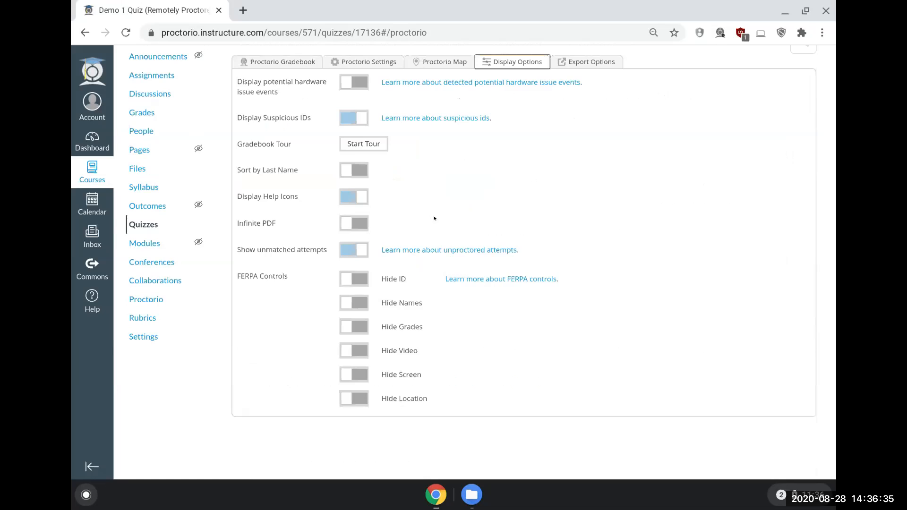
{"action": "scroll", "coordinate": [434, 218], "scroll_direction": "up", "scroll_amount": 1}
{"action": "left_click", "coordinate": [282, 85]}
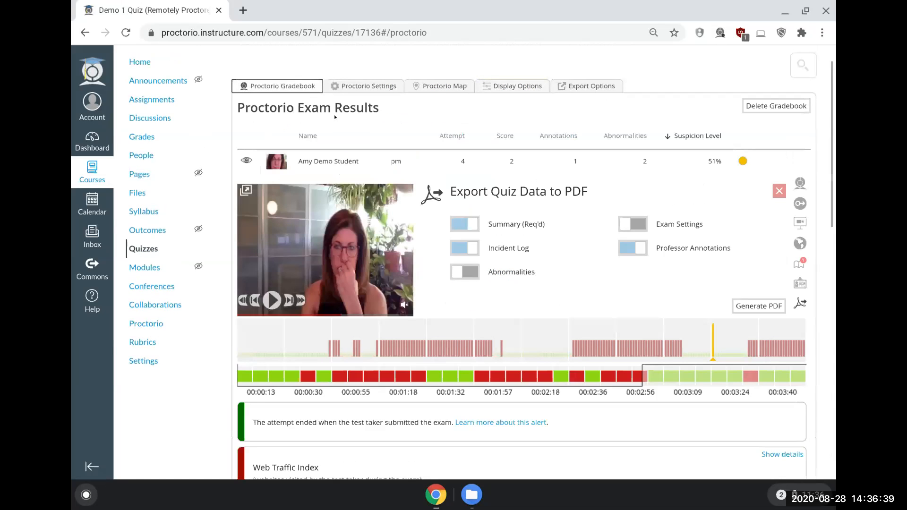
Step: Jump through the attempt's timeline, viewing webcam frames at several green and red flagged moments
{"action": "scroll", "coordinate": [249, 279], "scroll_direction": "down", "scroll_amount": 3}
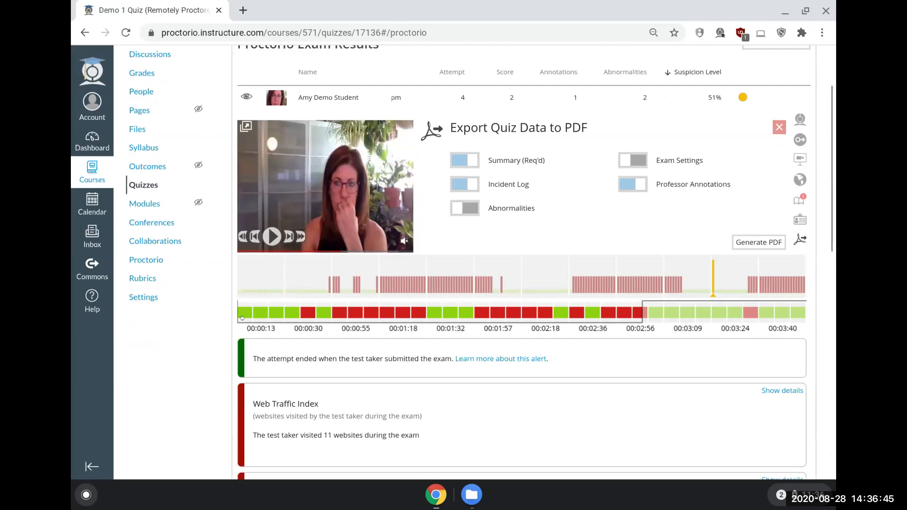
{"action": "left_click", "coordinate": [244, 318]}
{"action": "mouse_move", "coordinate": [243, 317]}
{"action": "left_mouse_down"}
{"action": "mouse_move", "coordinate": [298, 329]}
{"action": "mouse_move", "coordinate": [395, 310]}
{"action": "mouse_move", "coordinate": [425, 315]}
{"action": "mouse_move", "coordinate": [255, 323]}
{"action": "left_mouse_up"}
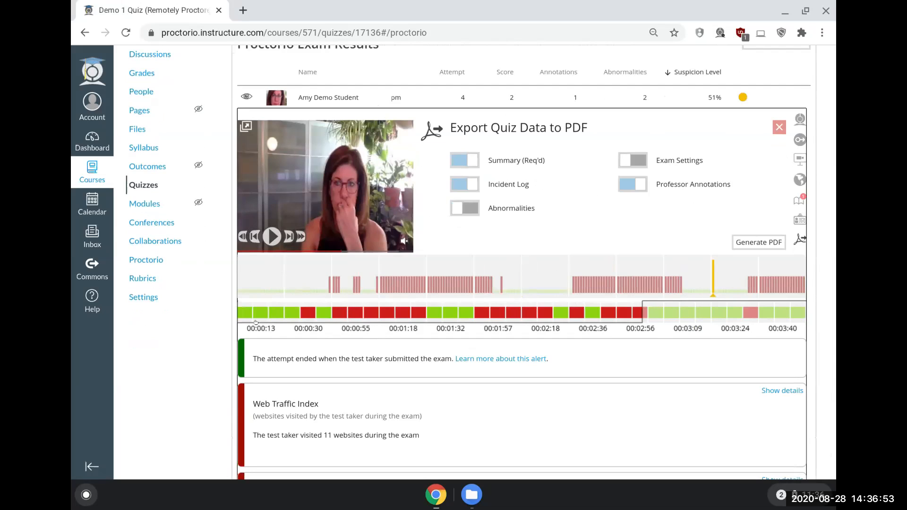
{"action": "left_click", "coordinate": [250, 293]}
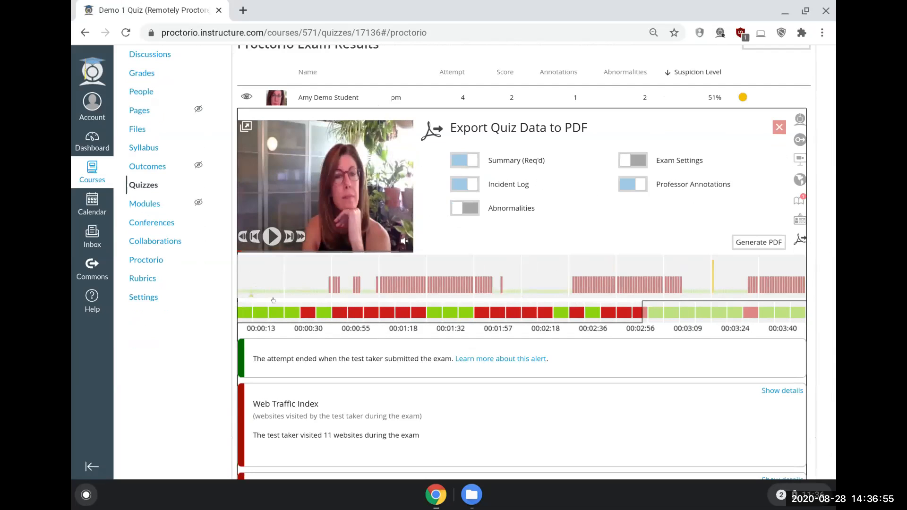
{"action": "left_click", "coordinate": [280, 294]}
{"action": "left_click", "coordinate": [316, 291]}
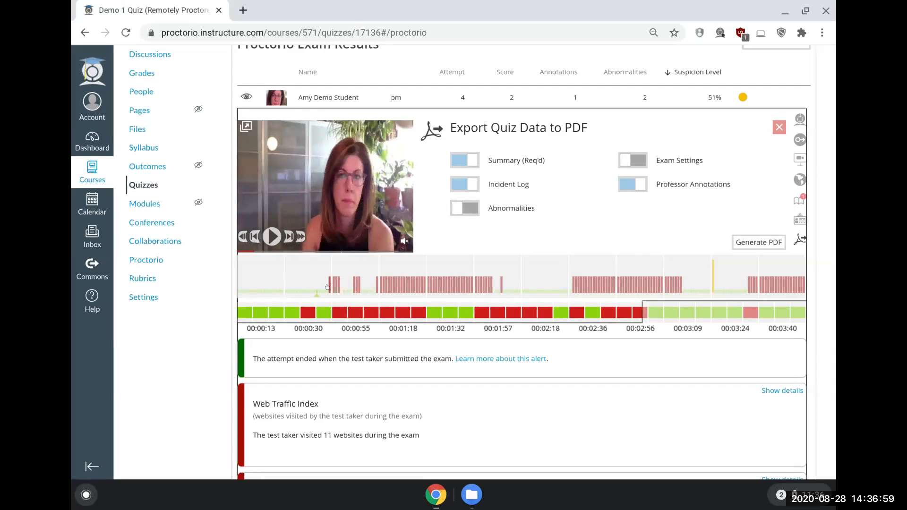
{"action": "left_click", "coordinate": [330, 289]}
{"action": "left_click", "coordinate": [336, 289]}
{"action": "left_click", "coordinate": [388, 284]}
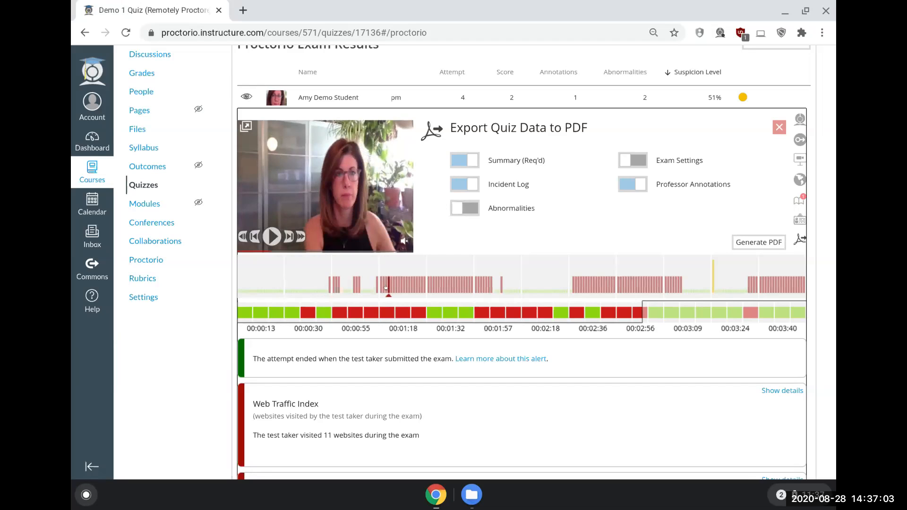
{"action": "left_click", "coordinate": [600, 282]}
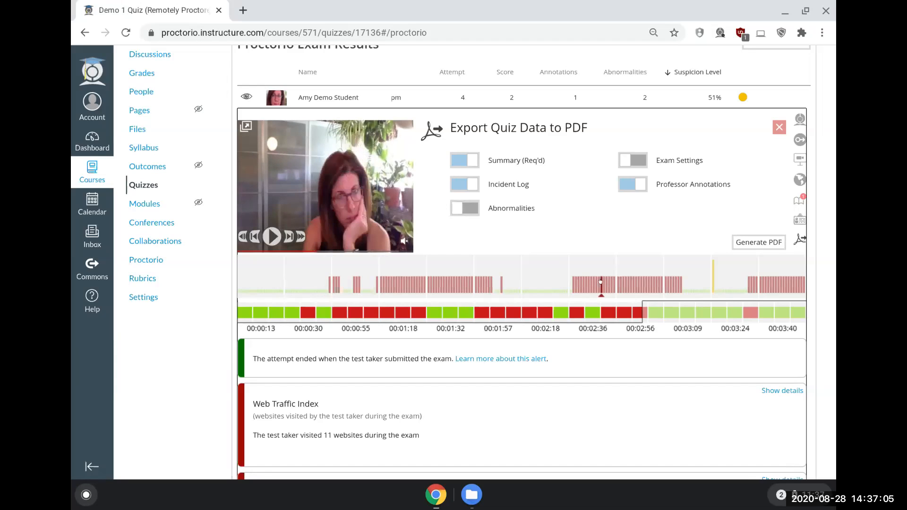
{"action": "left_click", "coordinate": [653, 283]}
Step: Review the alerts below the timeline, read the support article about the submitted-exam alert and return to the exam results
{"action": "scroll", "coordinate": [647, 286], "scroll_direction": "down", "scroll_amount": 1}
{"action": "scroll", "coordinate": [648, 286], "scroll_direction": "down", "scroll_amount": 3}
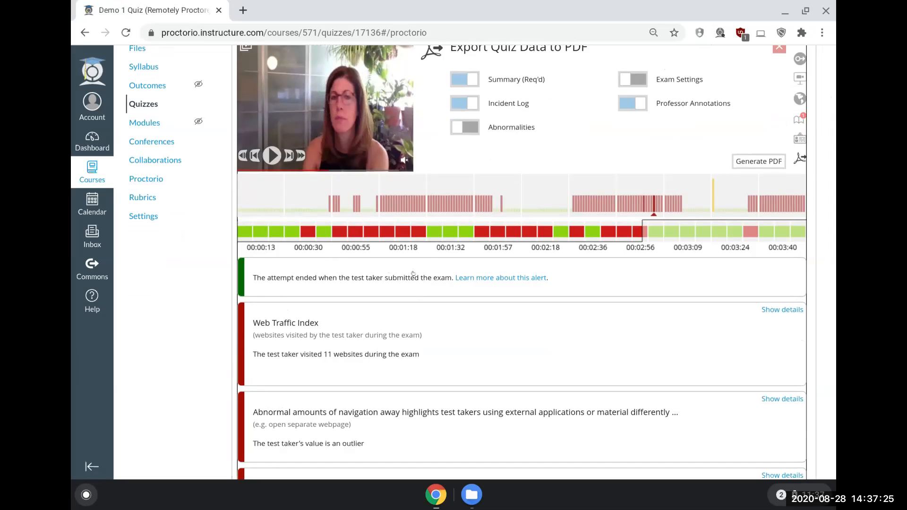
{"action": "scroll", "coordinate": [418, 272], "scroll_direction": "down", "scroll_amount": 1}
{"action": "scroll", "coordinate": [418, 272], "scroll_direction": "down", "scroll_amount": 2}
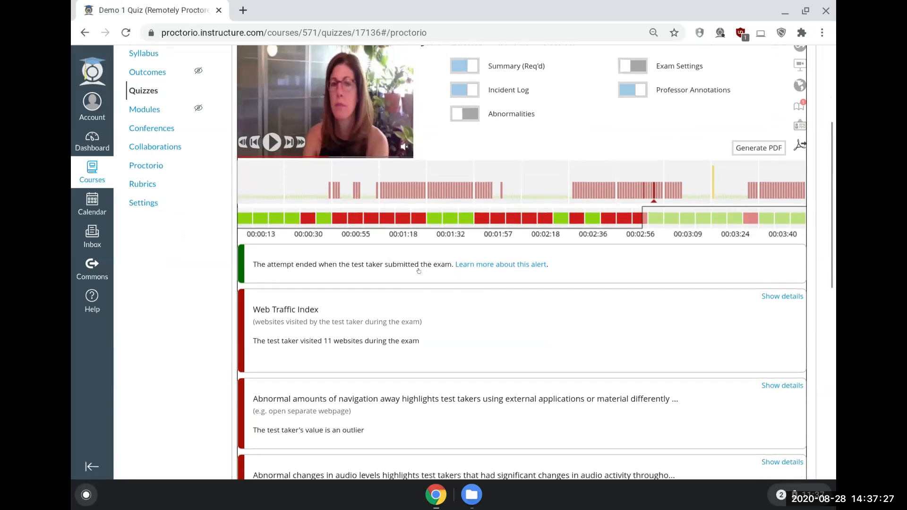
{"action": "scroll", "coordinate": [418, 259], "scroll_direction": "down", "scroll_amount": 1}
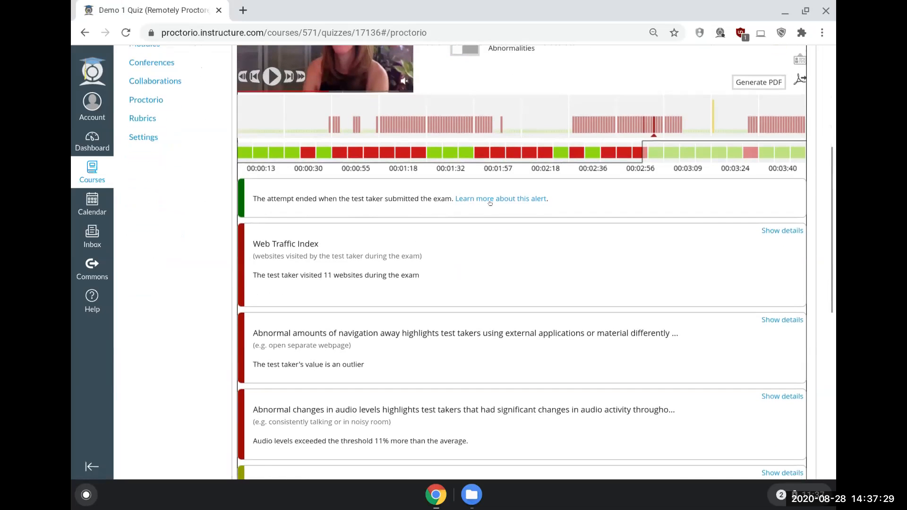
{"action": "left_click", "coordinate": [479, 199]}
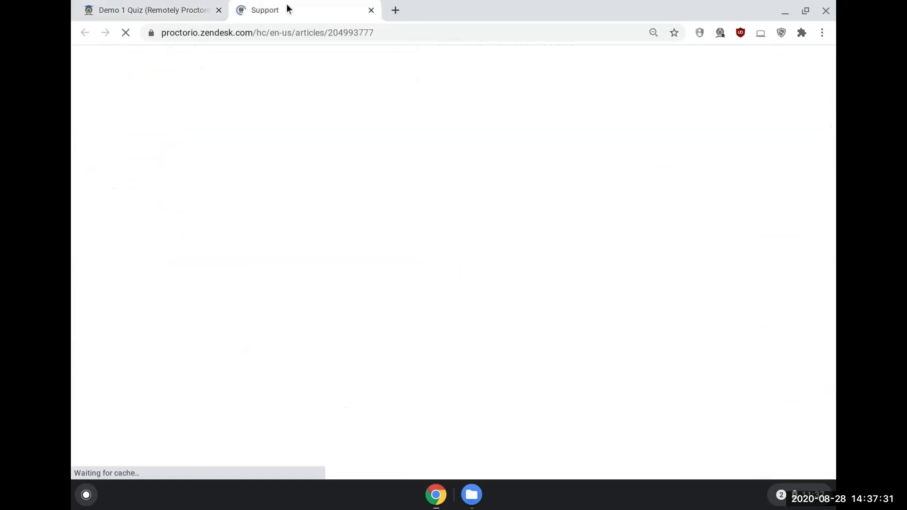
{"action": "scroll", "coordinate": [243, 198], "scroll_direction": "down", "scroll_amount": 3}
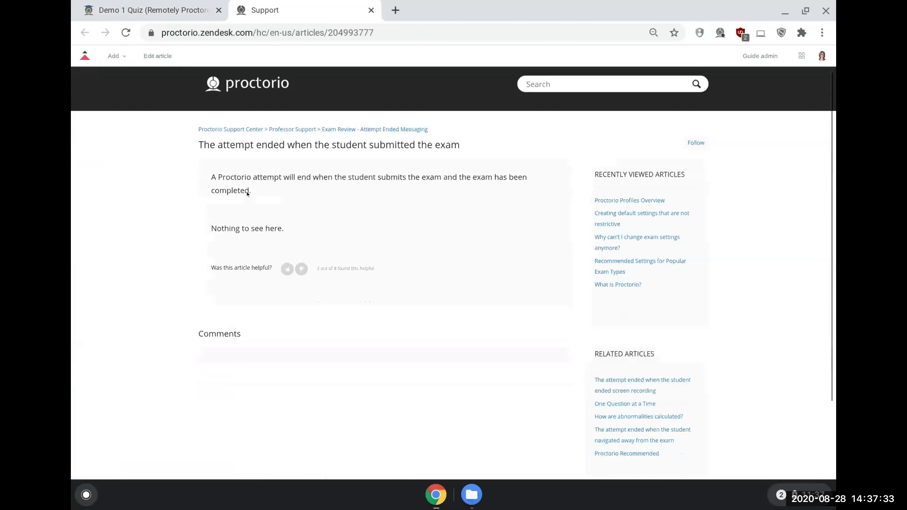
{"action": "scroll", "coordinate": [247, 194], "scroll_direction": "up", "scroll_amount": 4}
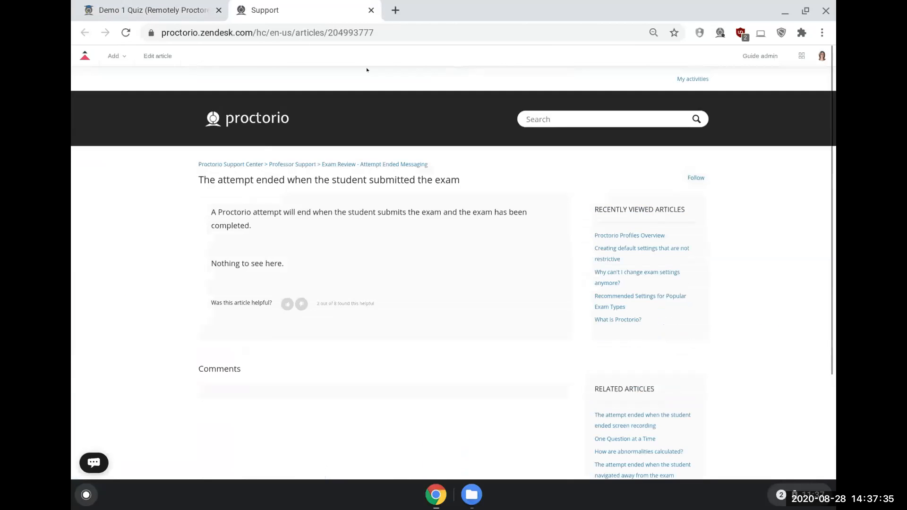
{"action": "left_click", "coordinate": [371, 10]}
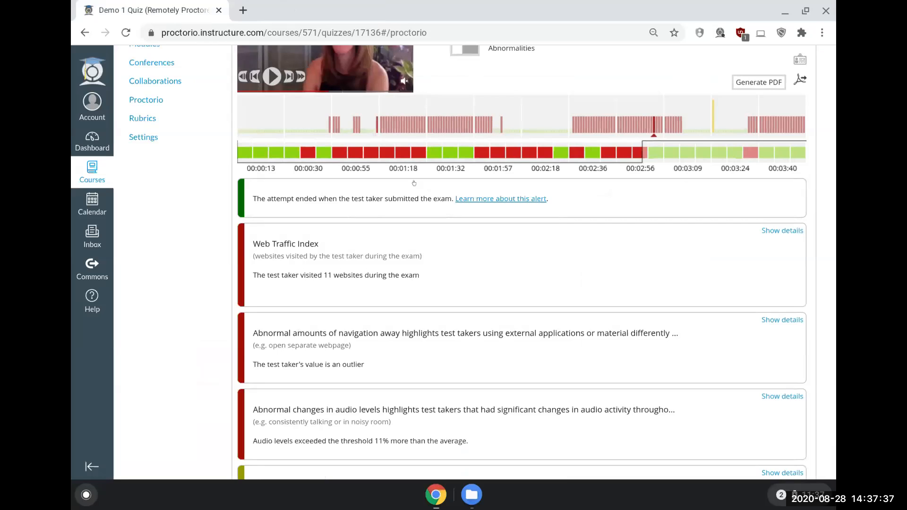
{"action": "scroll", "coordinate": [472, 255], "scroll_direction": "up", "scroll_amount": 2}
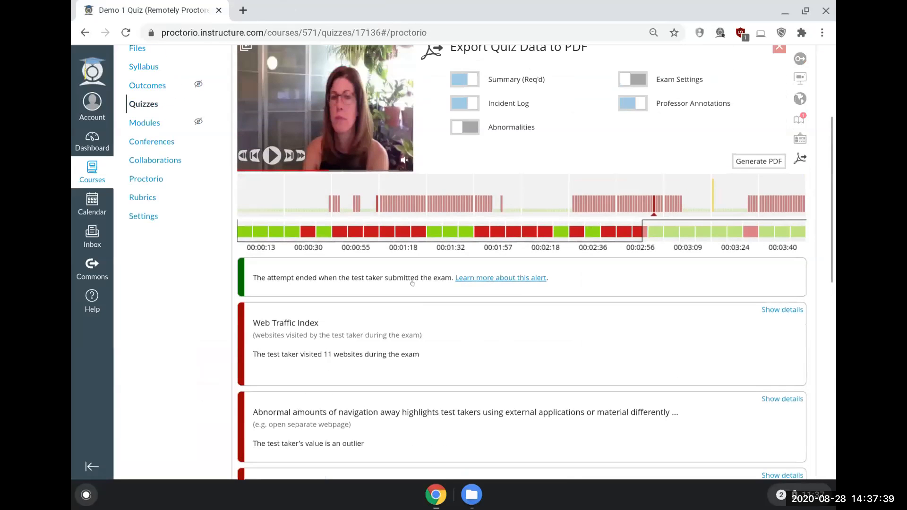
Step: Expand the Web Traffic Index alert and read through the websites the test taker visited and their elapsed times
{"action": "scroll", "coordinate": [422, 278], "scroll_direction": "down", "scroll_amount": 1}
{"action": "scroll", "coordinate": [422, 279], "scroll_direction": "down", "scroll_amount": 3}
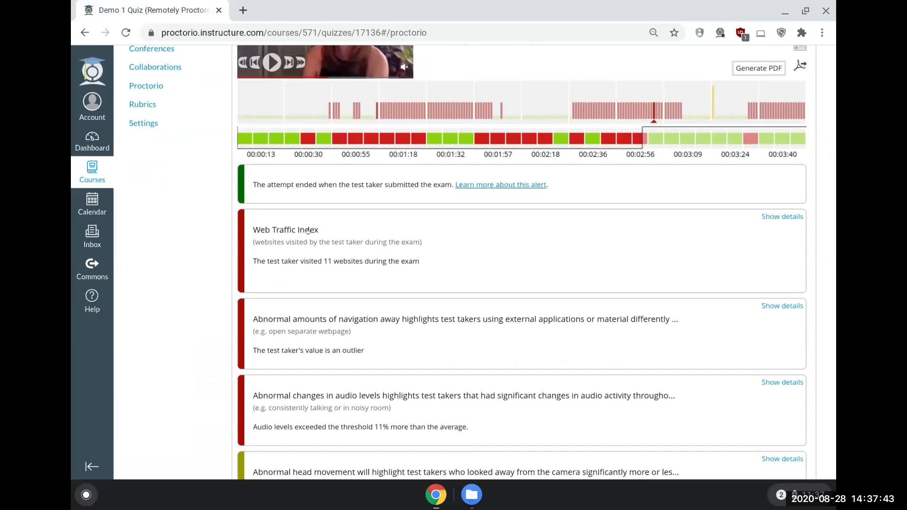
{"action": "left_click", "coordinate": [290, 259]}
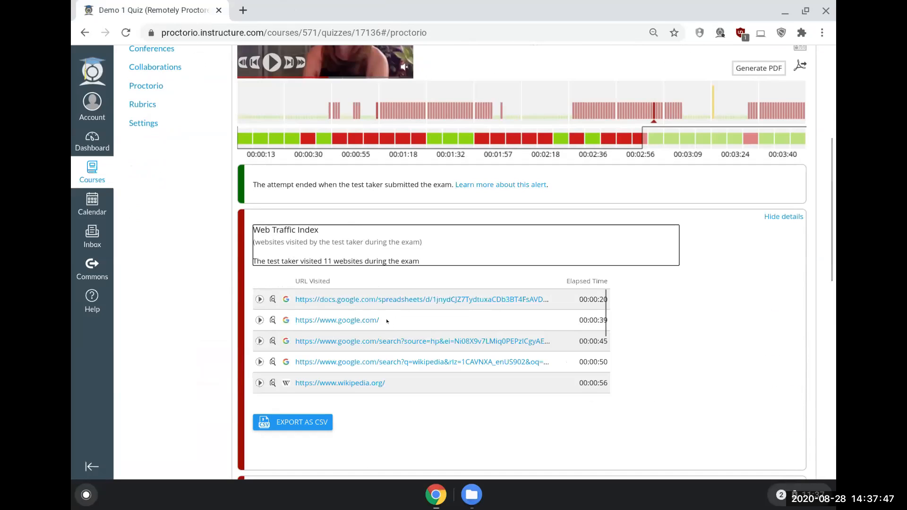
{"action": "scroll", "coordinate": [387, 321], "scroll_direction": "down", "scroll_amount": 1}
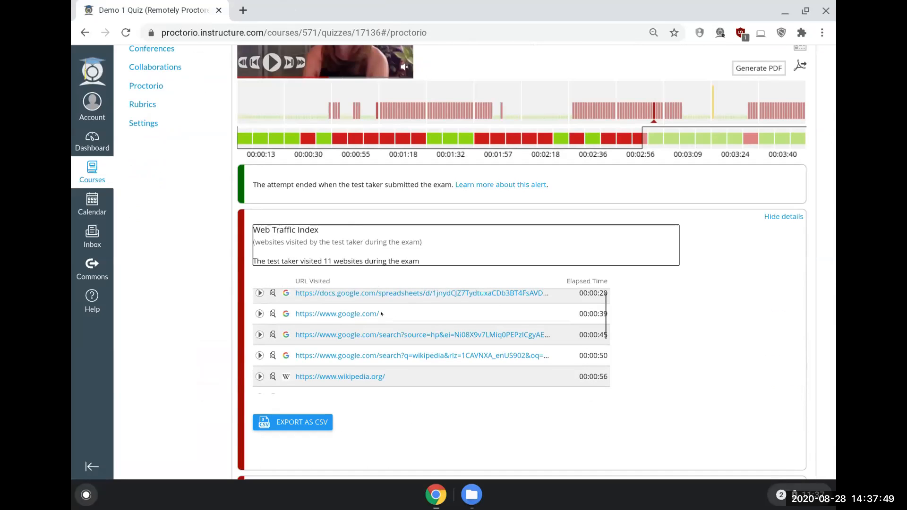
{"action": "scroll", "coordinate": [381, 314], "scroll_direction": "up", "scroll_amount": 1}
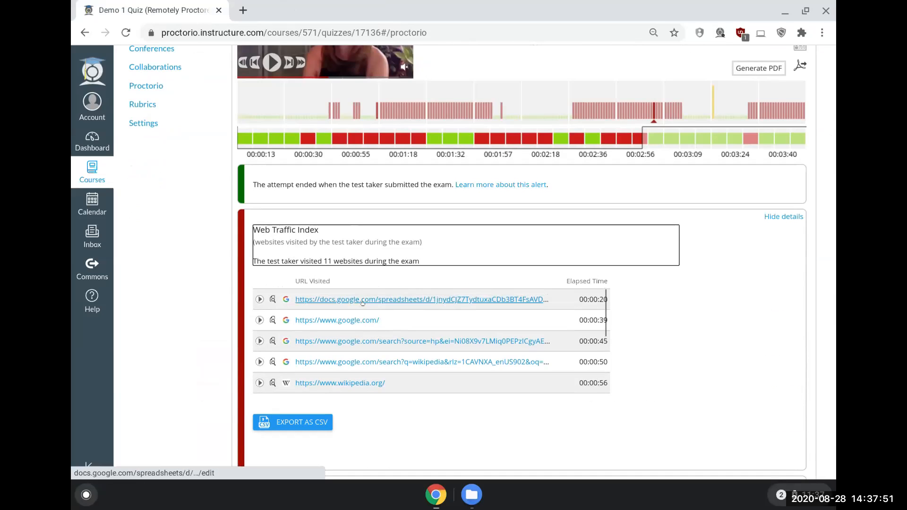
{"action": "scroll", "coordinate": [539, 381], "scroll_direction": "down", "scroll_amount": 3}
{"action": "scroll", "coordinate": [539, 381], "scroll_direction": "down", "scroll_amount": 5}
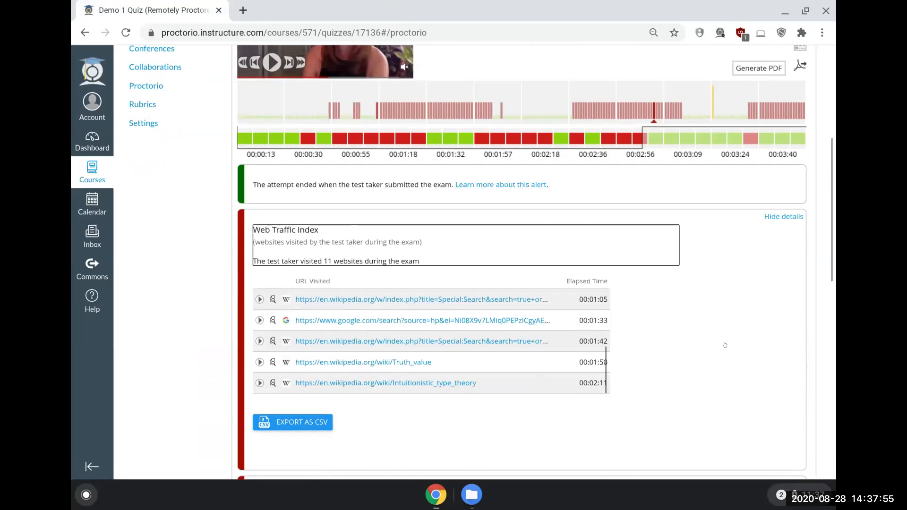
Step: Review the attempt's abnormality alerts for navigating away, audio levels and head movement
{"action": "scroll", "coordinate": [725, 345], "scroll_direction": "down", "scroll_amount": 6}
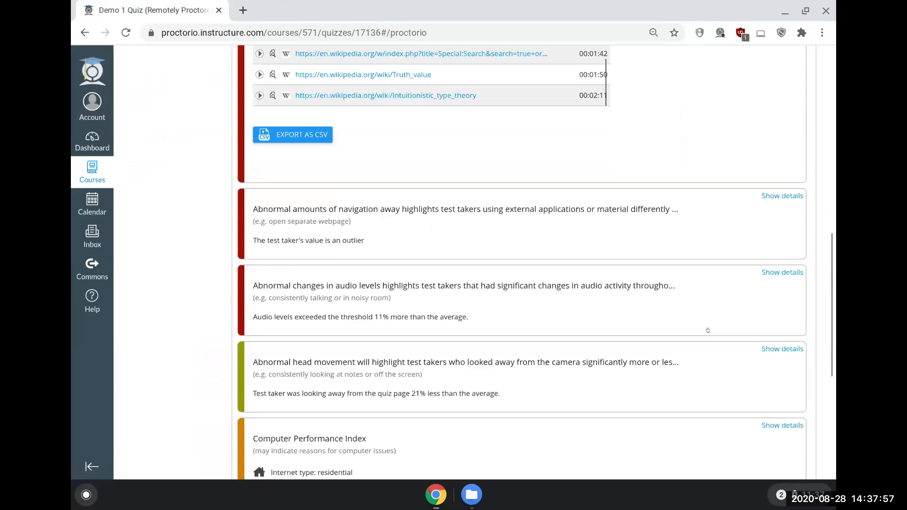
{"action": "scroll", "coordinate": [276, 216], "scroll_direction": "down", "scroll_amount": 1}
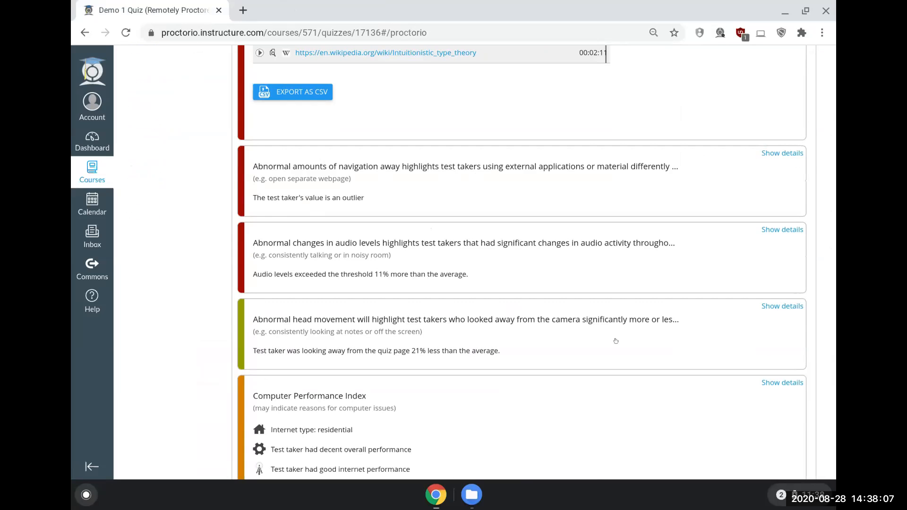
{"action": "scroll", "coordinate": [548, 304], "scroll_direction": "down", "scroll_amount": 2}
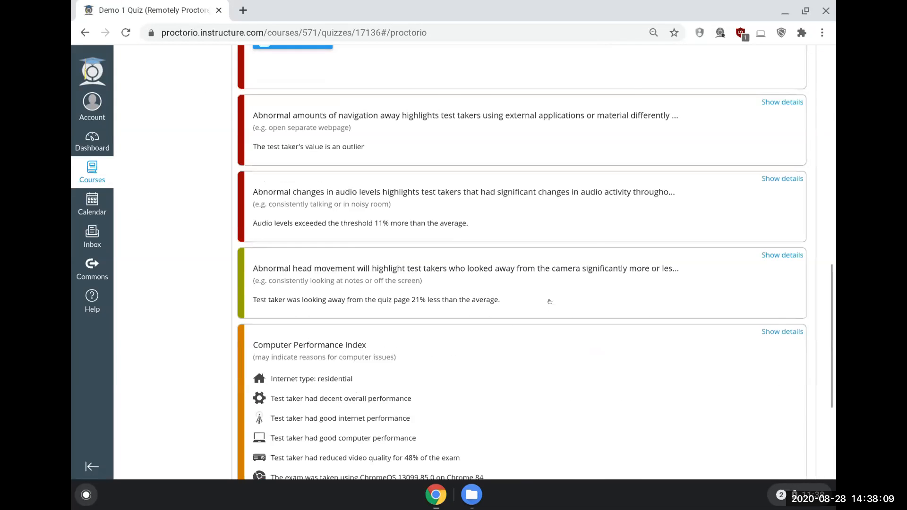
Step: Expand the Computer Performance Index details and examine the performance metrics and video quality chart
{"action": "scroll", "coordinate": [551, 288], "scroll_direction": "down", "scroll_amount": 3}
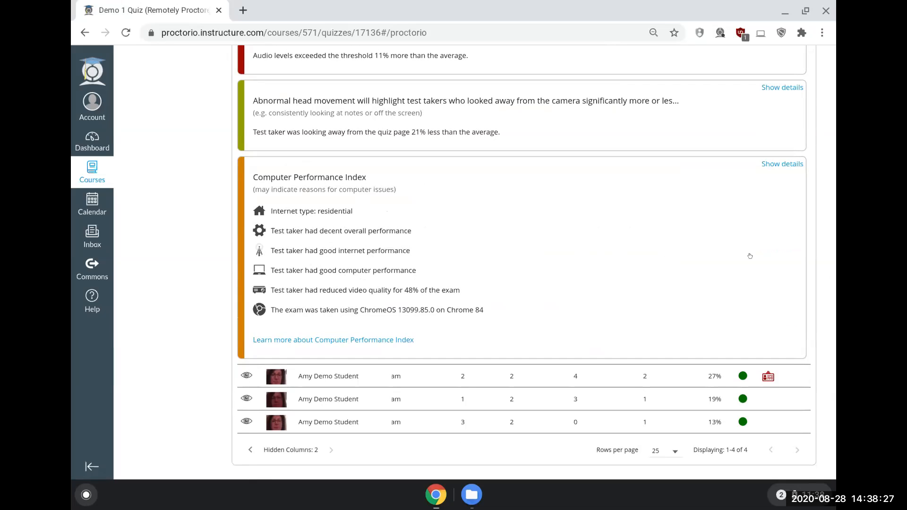
{"action": "left_click", "coordinate": [775, 164]}
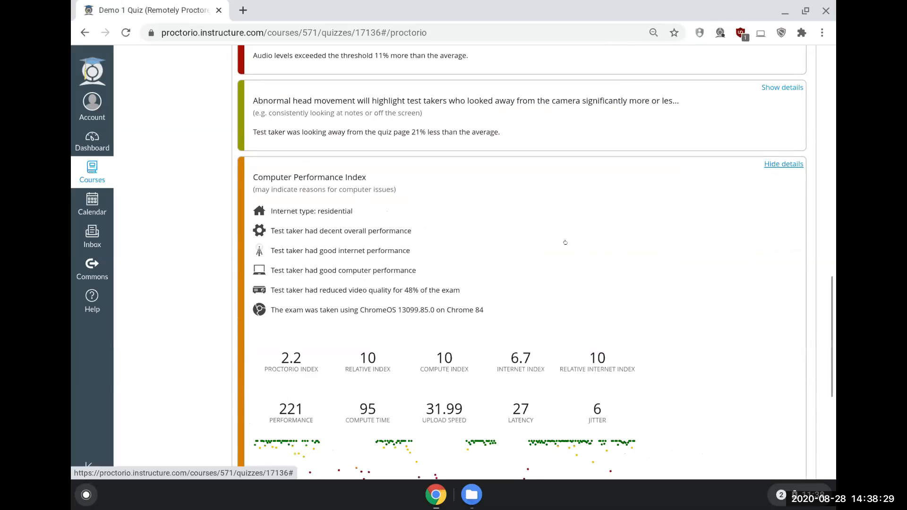
{"action": "scroll", "coordinate": [565, 243], "scroll_direction": "down", "scroll_amount": 3}
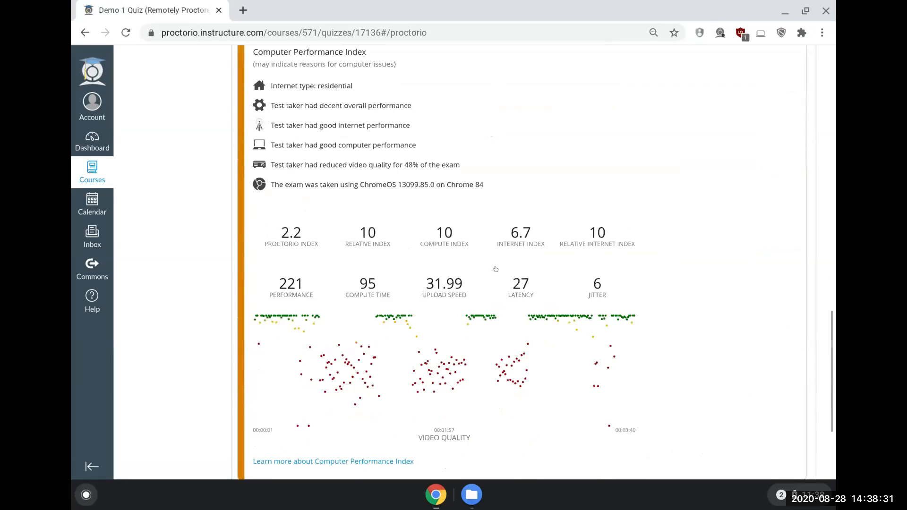
{"action": "scroll", "coordinate": [495, 272], "scroll_direction": "down", "scroll_amount": 1}
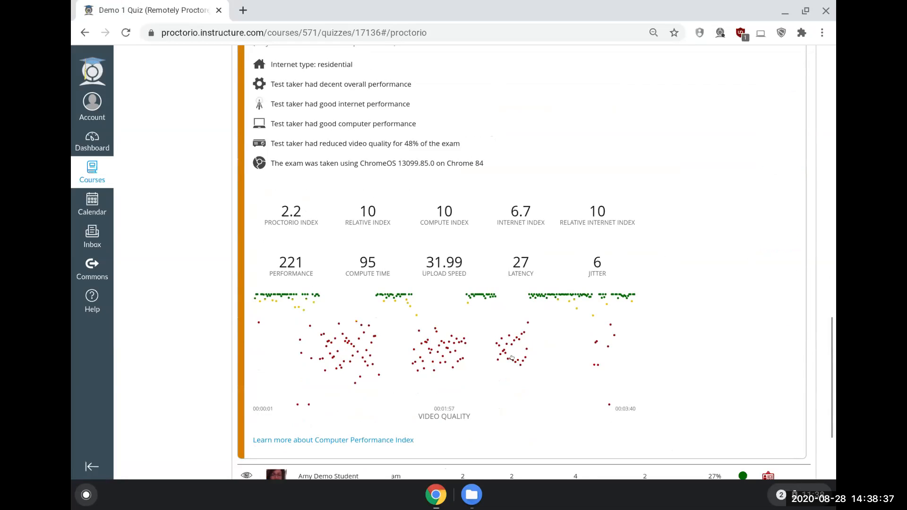
{"action": "scroll", "coordinate": [489, 333], "scroll_direction": "up", "scroll_amount": 1}
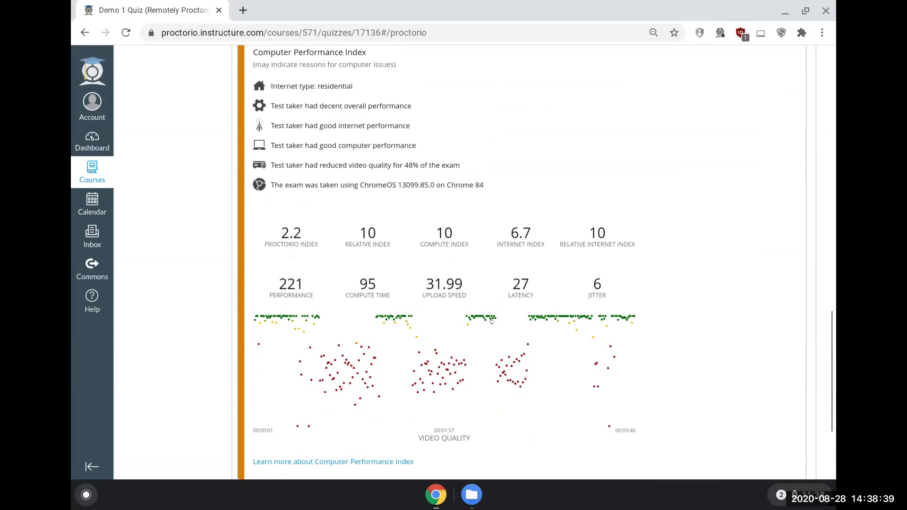
{"action": "scroll", "coordinate": [491, 321], "scroll_direction": "up", "scroll_amount": 4}
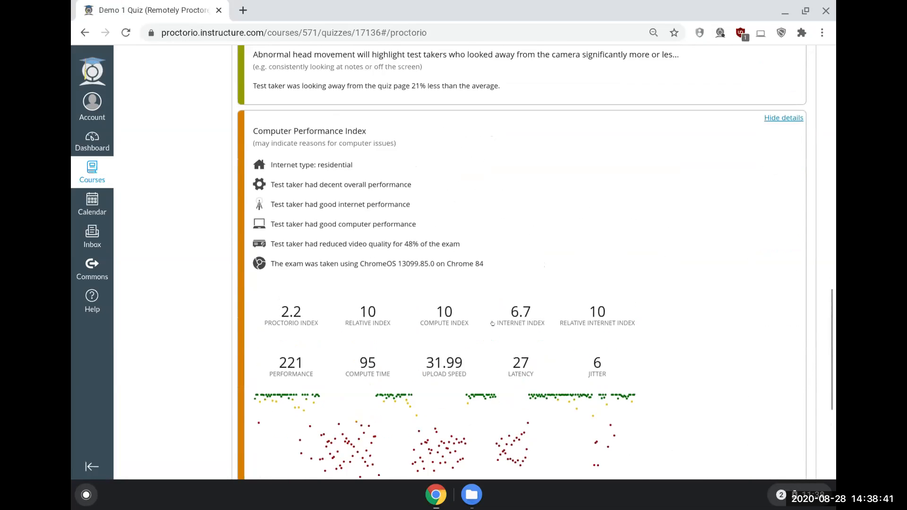
{"action": "scroll", "coordinate": [492, 323], "scroll_direction": "up", "scroll_amount": 3}
{"action": "scroll", "coordinate": [492, 323], "scroll_direction": "down", "scroll_amount": 10}
{"action": "scroll", "coordinate": [493, 323], "scroll_direction": "down", "scroll_amount": 1}
{"action": "scroll", "coordinate": [493, 323], "scroll_direction": "up", "scroll_amount": 16}
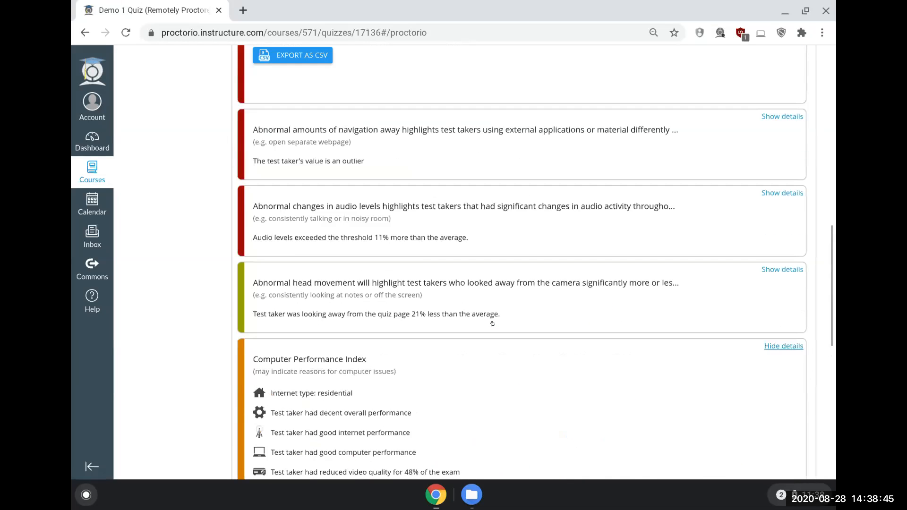
Step: Collapse the attempt, look at the Proctorio Behavior Settings, collapse that section and return to the Proctorio gradebook
{"action": "scroll", "coordinate": [492, 323], "scroll_direction": "up", "scroll_amount": 7}
{"action": "scroll", "coordinate": [492, 324], "scroll_direction": "up", "scroll_amount": 4}
{"action": "scroll", "coordinate": [490, 325], "scroll_direction": "up", "scroll_amount": 8}
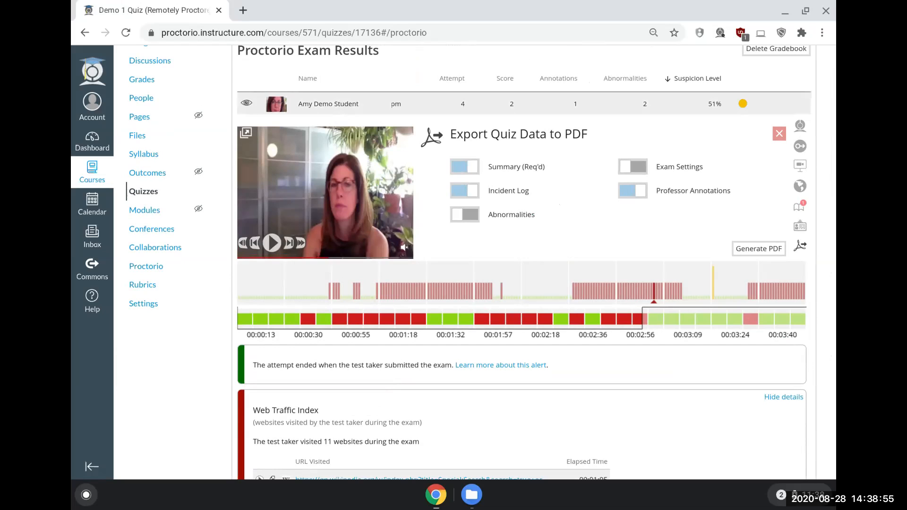
{"action": "left_click", "coordinate": [341, 102]}
{"action": "left_click", "coordinate": [362, 127]}
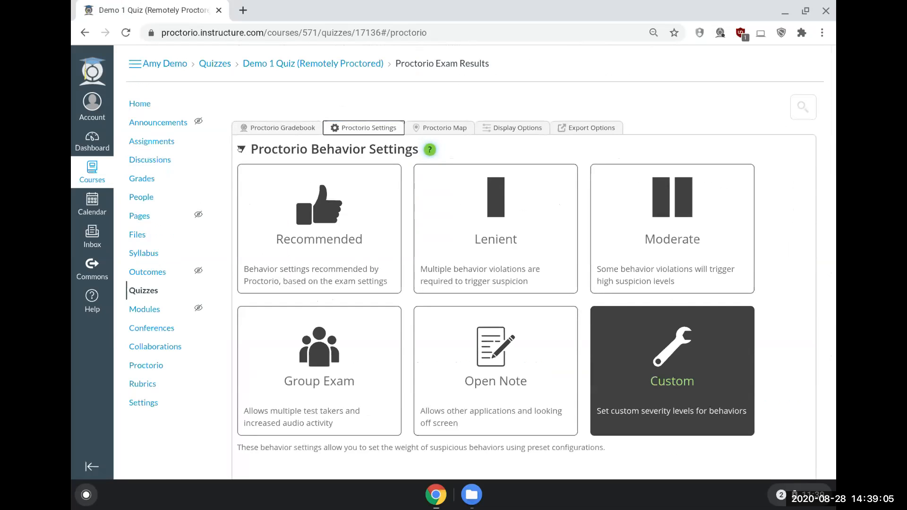
{"action": "left_click", "coordinate": [241, 150]}
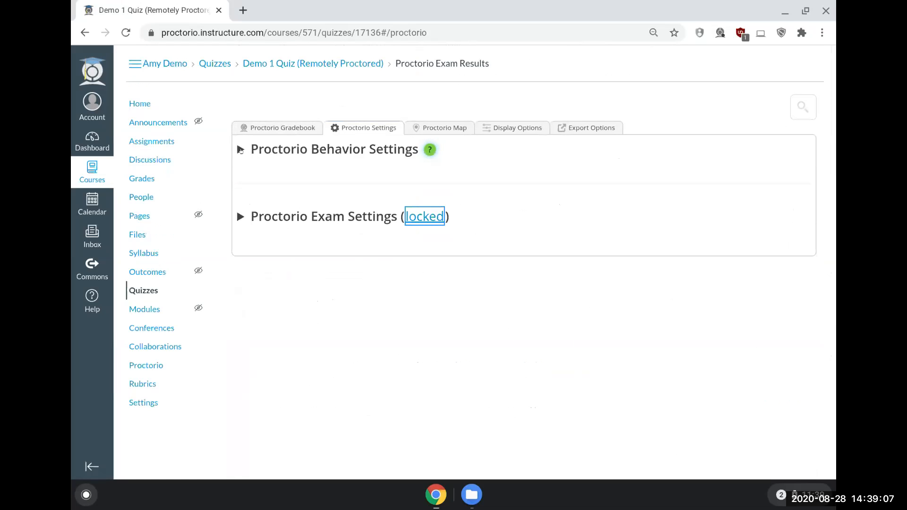
{"action": "left_click", "coordinate": [256, 128]}
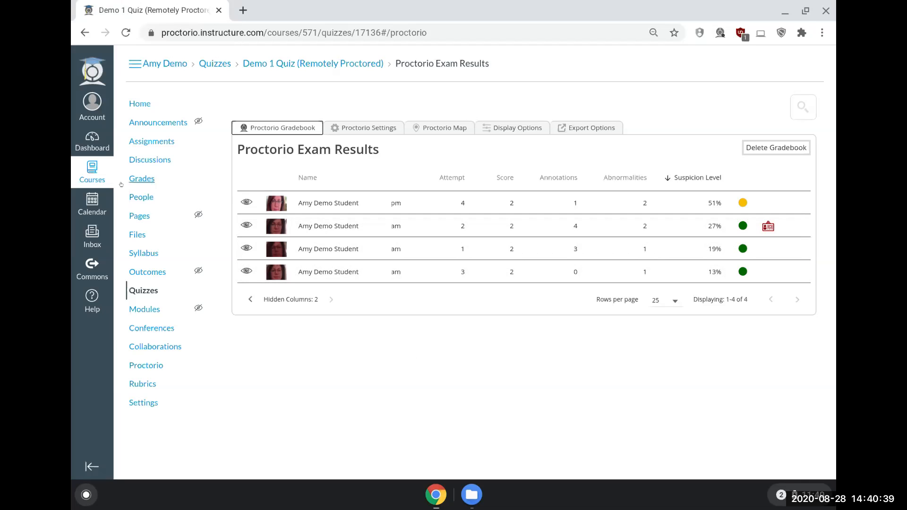
Step: Log out of the teacher account and log in to the DSU1 account with the Demostudent login type
{"action": "left_click", "coordinate": [92, 105]}
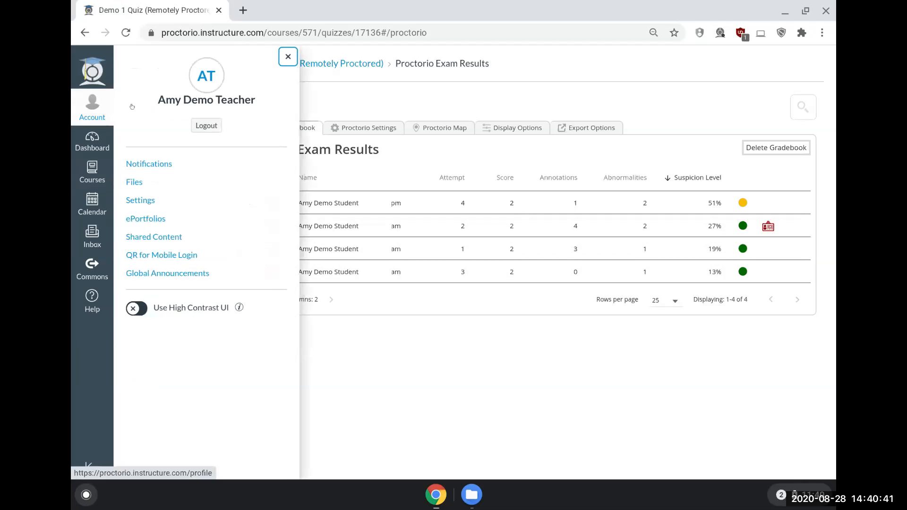
{"action": "left_click", "coordinate": [199, 126]}
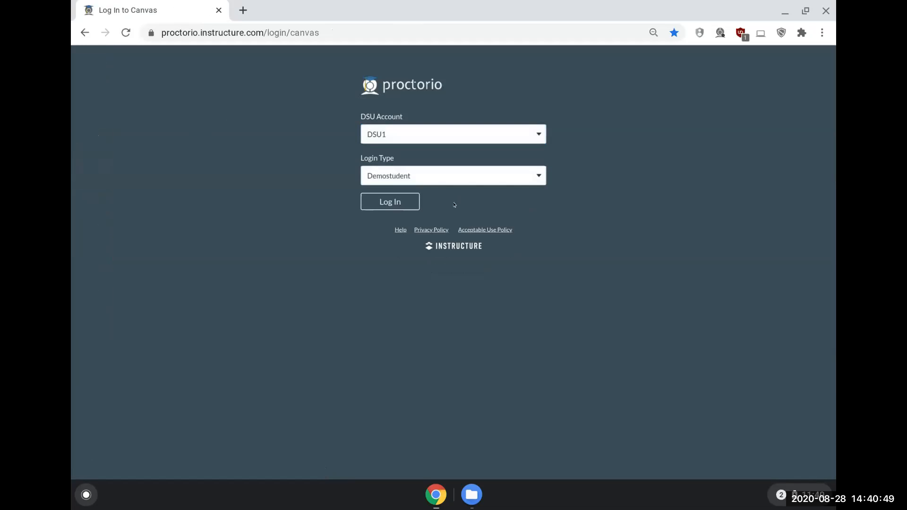
{"action": "left_click", "coordinate": [409, 200]}
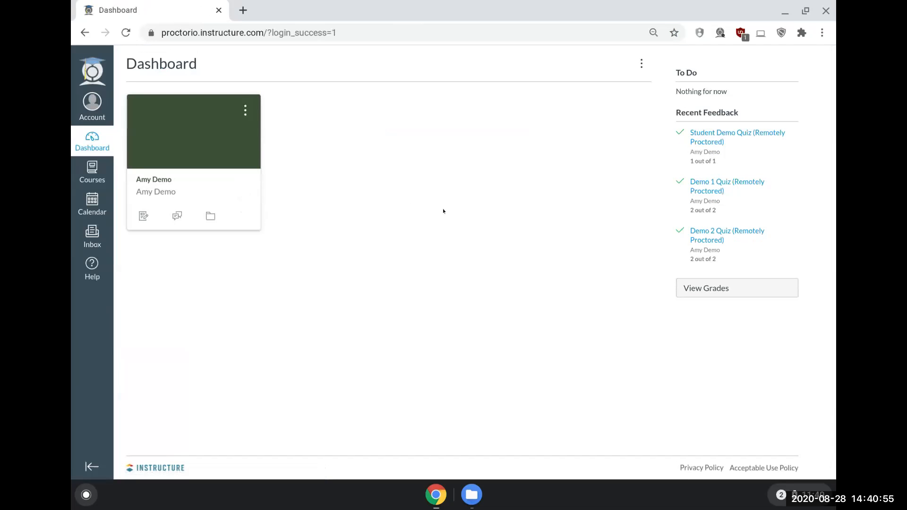
Step: Open Student Demo Quiz (Remotely Proctored) from the demo course's quizzes and resume the quiz
{"action": "left_click", "coordinate": [158, 192]}
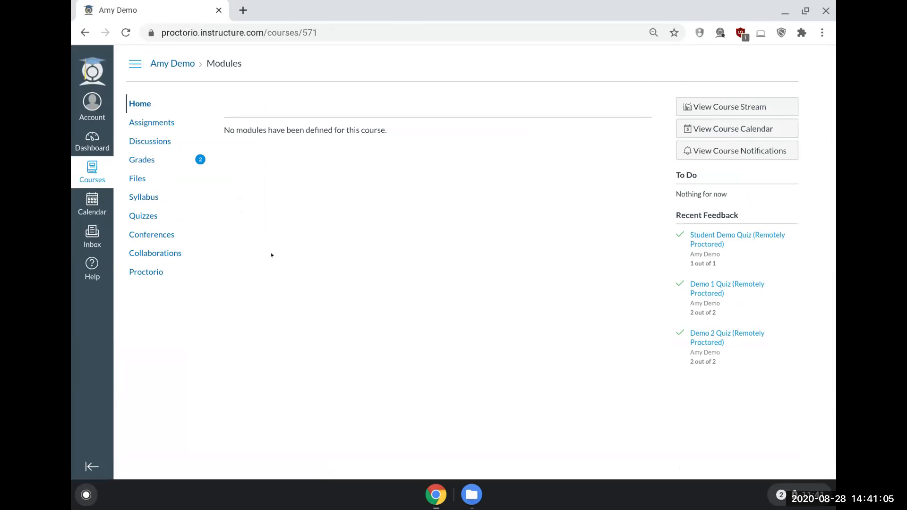
{"action": "left_click", "coordinate": [140, 217]}
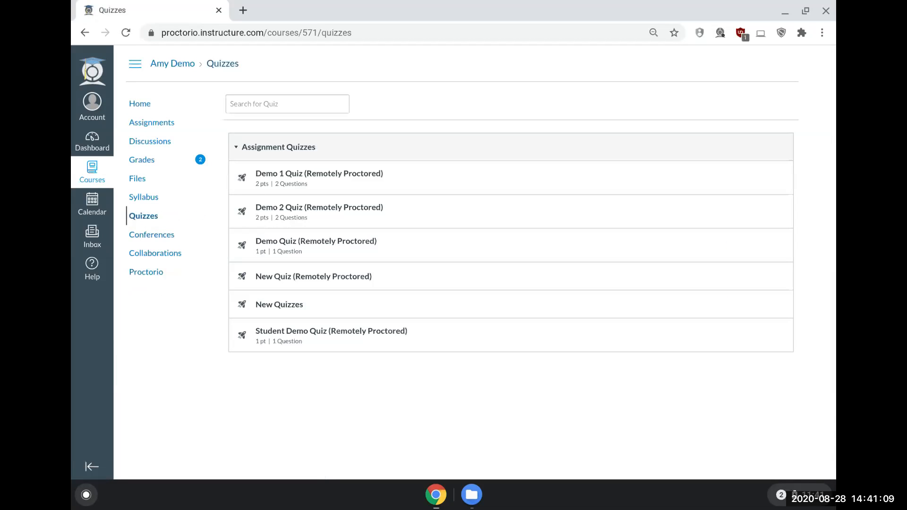
{"action": "left_click", "coordinate": [362, 331]}
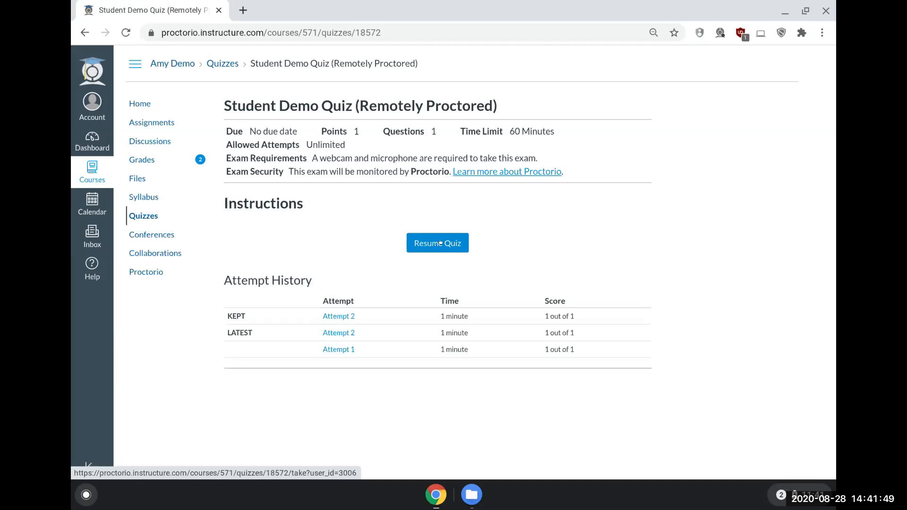
{"action": "left_click", "coordinate": [440, 243]}
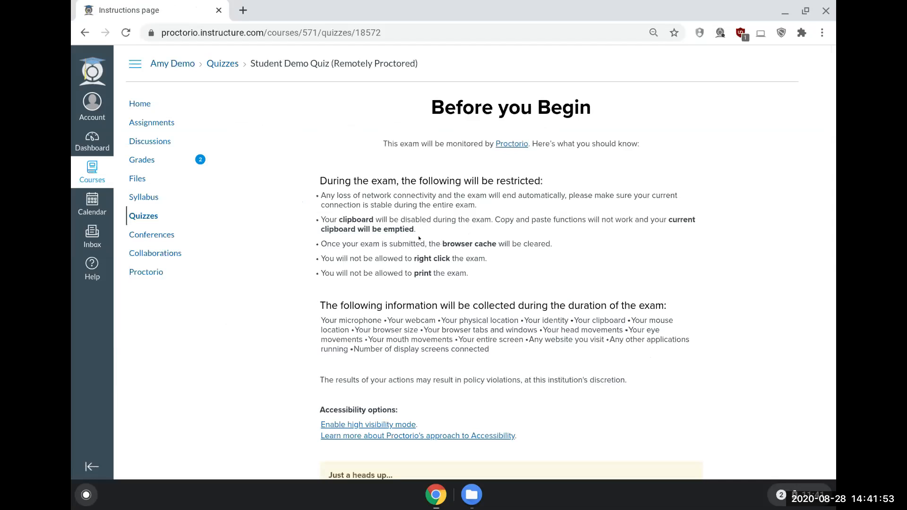
Step: Read the Before you Begin page's exam restrictions, collected information, accessibility options and computer notice
{"action": "scroll", "coordinate": [738, 277], "scroll_direction": "down", "scroll_amount": 1}
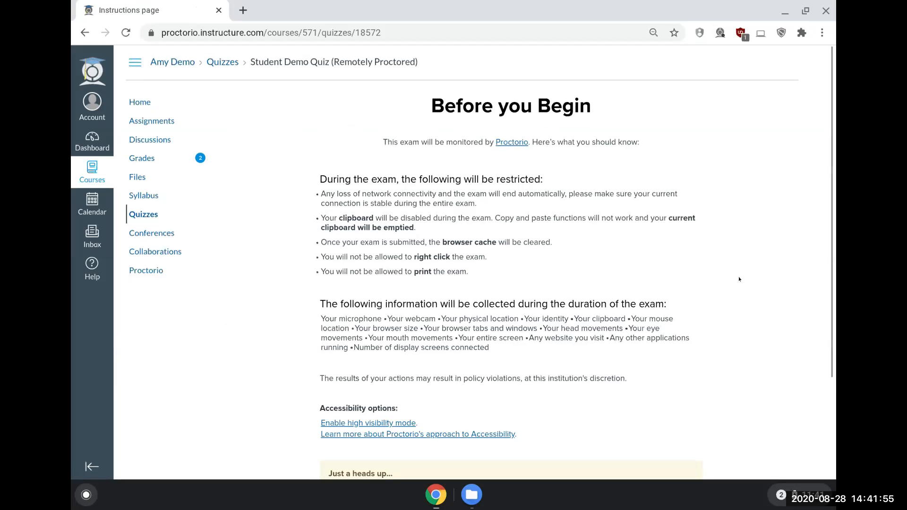
{"action": "scroll", "coordinate": [739, 278], "scroll_direction": "down", "scroll_amount": 3}
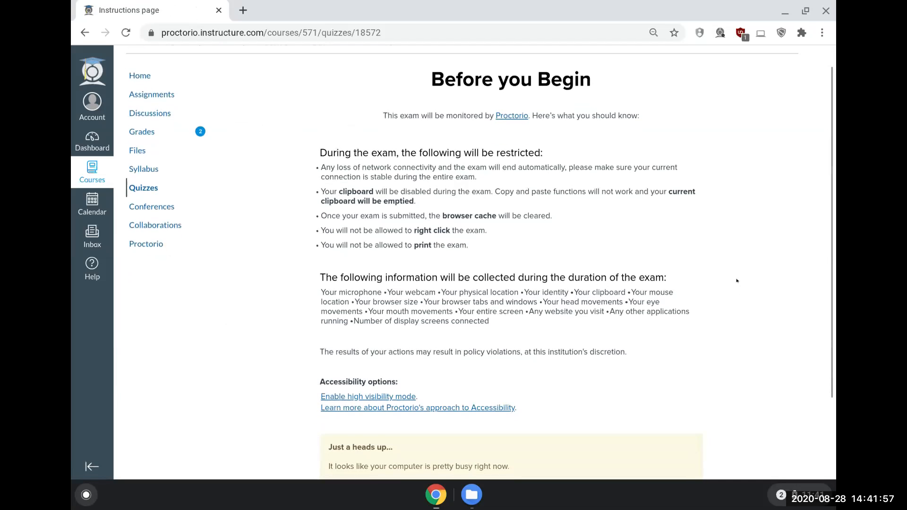
{"action": "scroll", "coordinate": [732, 286], "scroll_direction": "down", "scroll_amount": 1}
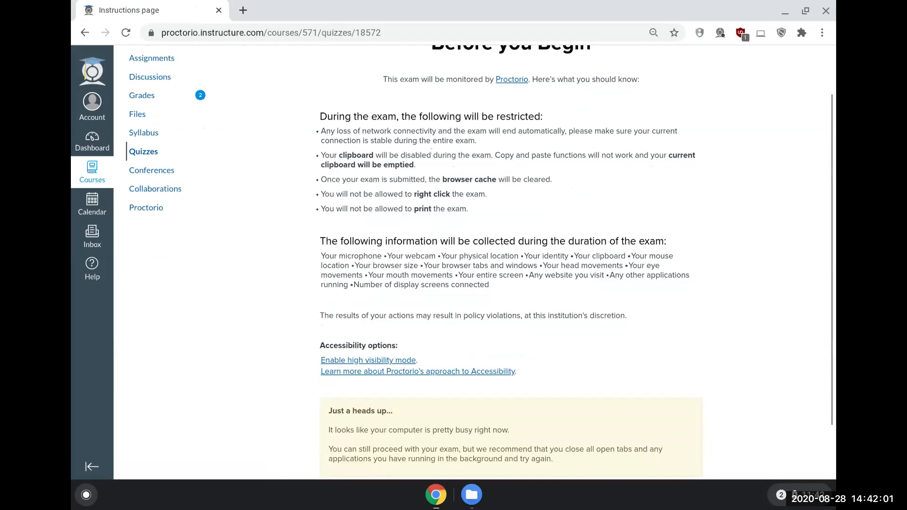
{"action": "left_click_drag", "start_coordinate": [320, 116], "coordinate": [536, 316]}
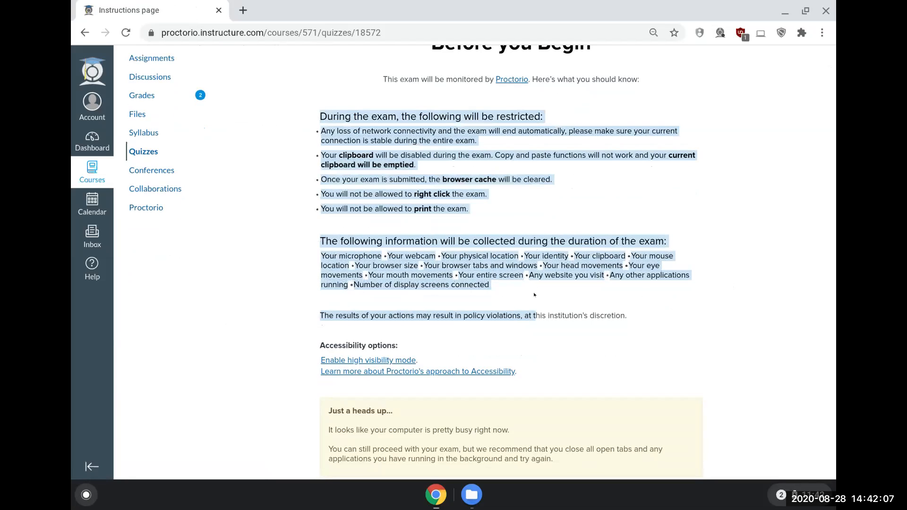
{"action": "left_click", "coordinate": [322, 123]}
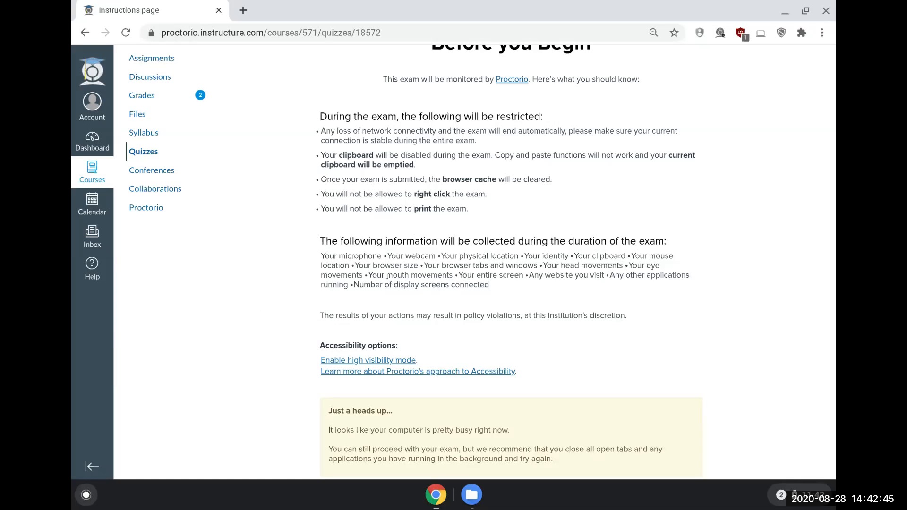
{"action": "scroll", "coordinate": [393, 258], "scroll_direction": "down", "scroll_amount": 3}
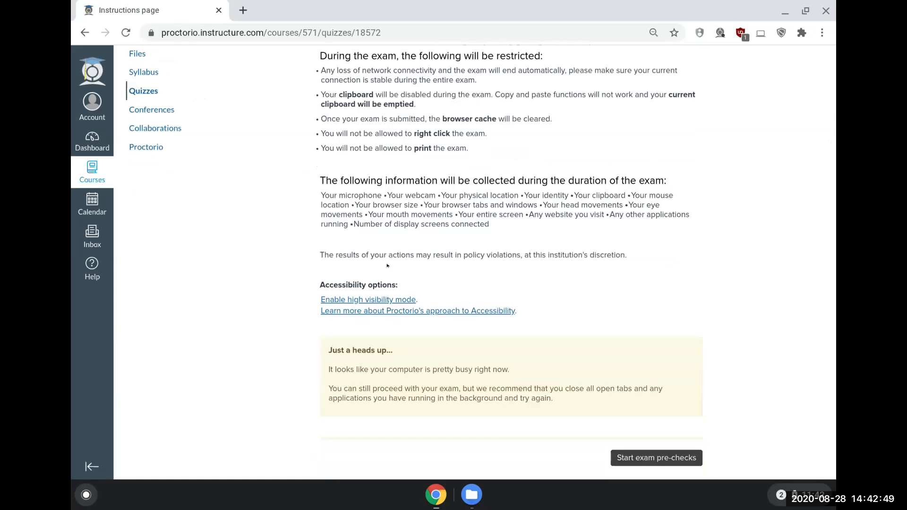
{"action": "scroll", "coordinate": [359, 269], "scroll_direction": "down", "scroll_amount": 1}
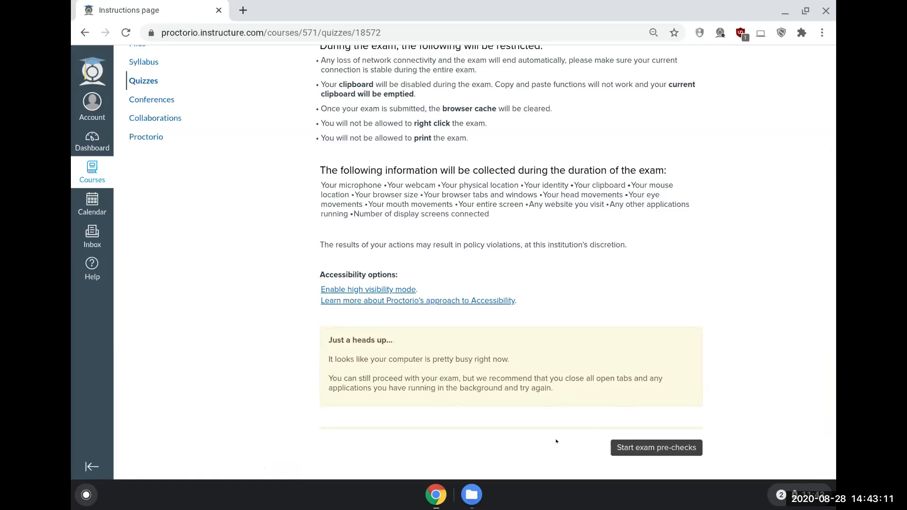
Step: Start the exam pre-checks and share the entire Built-in display with Proctorio for the system diagnostics test
{"action": "left_click", "coordinate": [654, 449]}
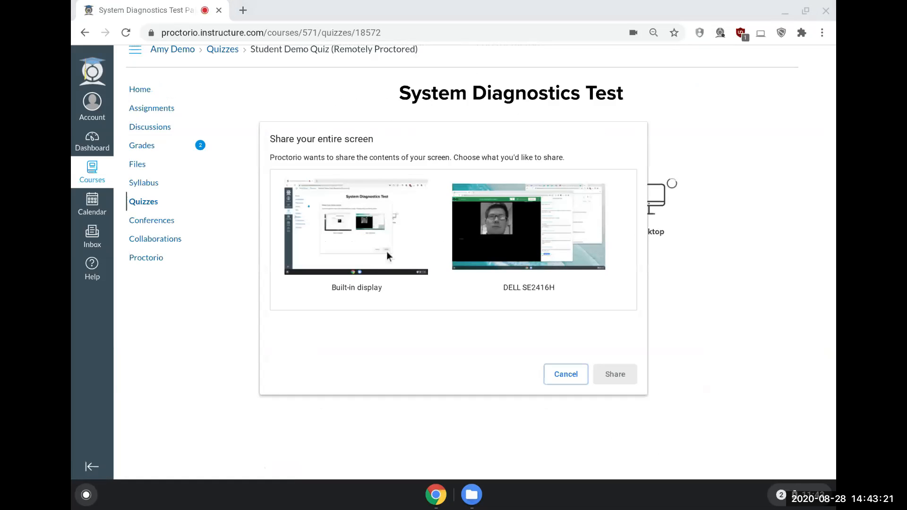
{"action": "left_click", "coordinate": [360, 233]}
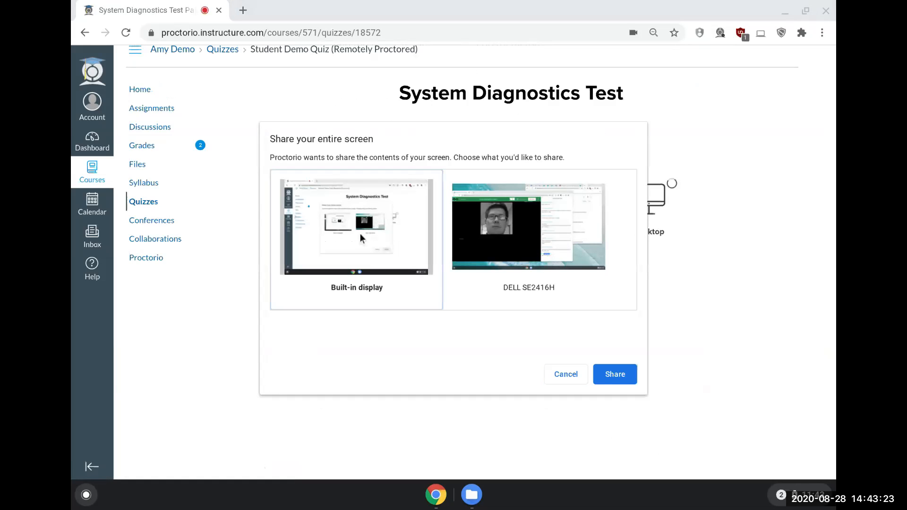
{"action": "left_click", "coordinate": [618, 378]}
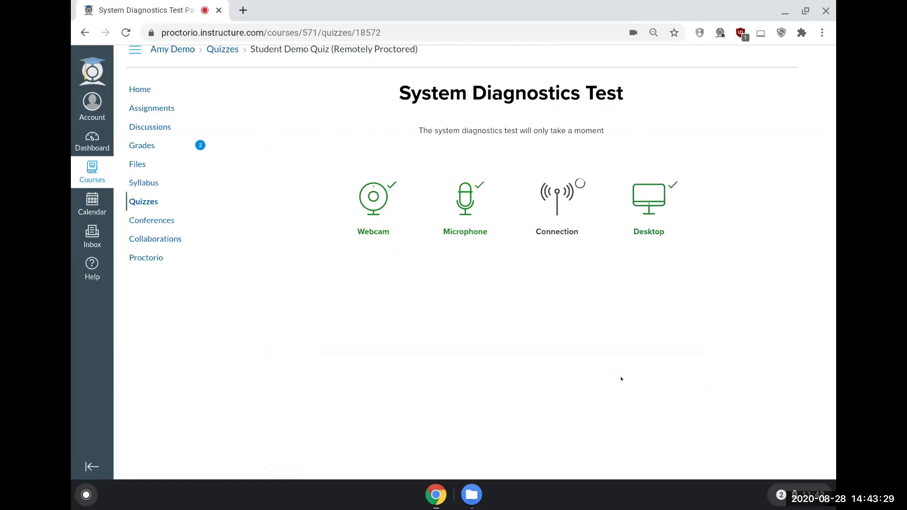
{"action": "key", "text": "ctrl+plus"}
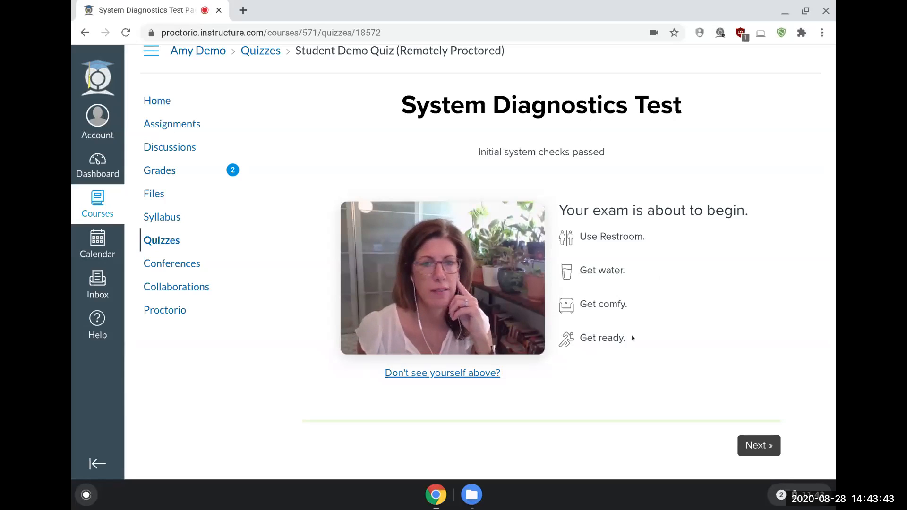
Step: Continue past the system diagnostics test and accept the captured identification card image
{"action": "left_click", "coordinate": [759, 446]}
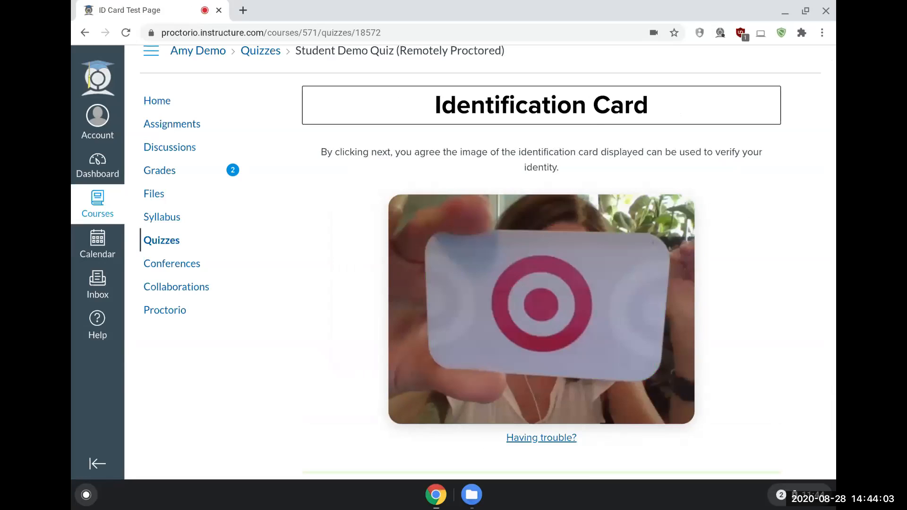
{"action": "scroll", "coordinate": [771, 384], "scroll_direction": "down", "scroll_amount": 1}
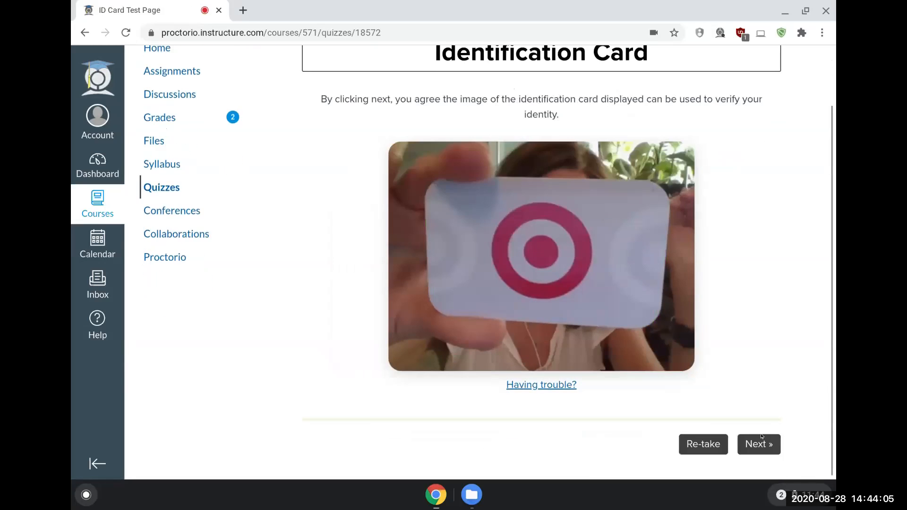
{"action": "left_click", "coordinate": [748, 447]}
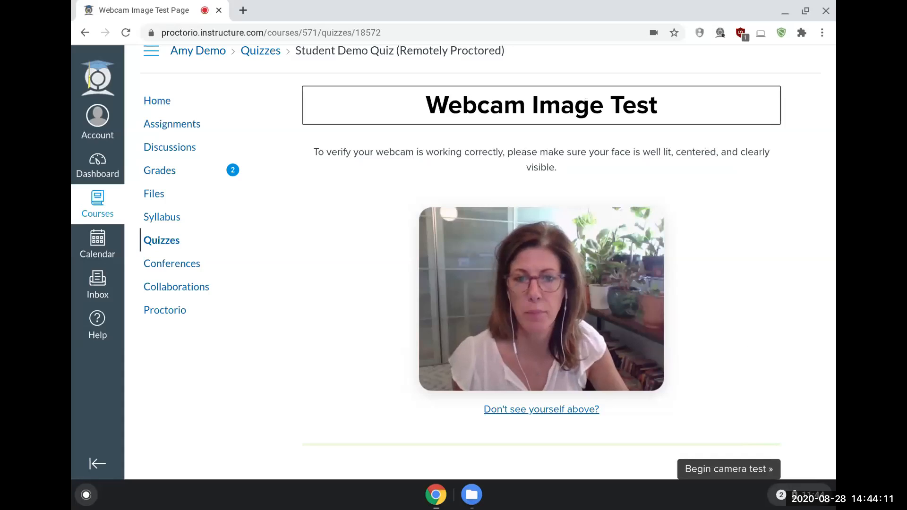
Step: Run the webcam image test, accept the exam agreement and begin the exam
{"action": "left_click", "coordinate": [727, 468]}
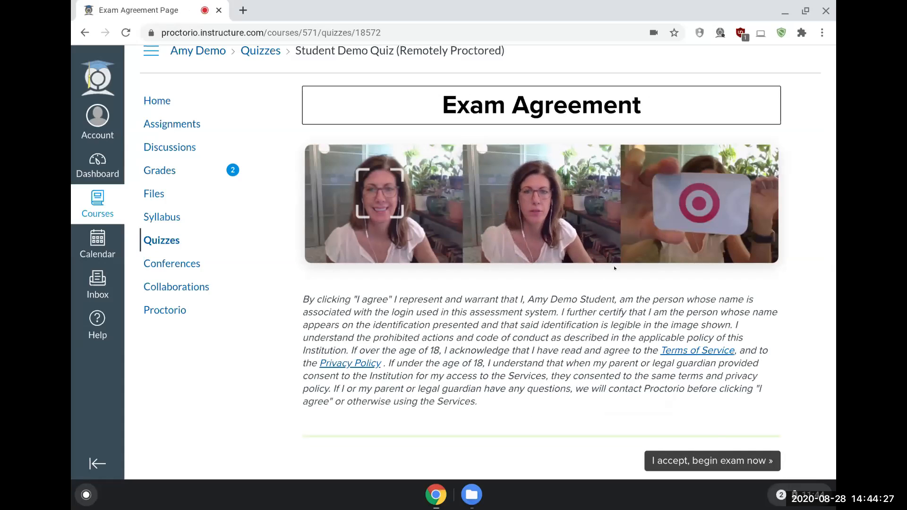
{"action": "scroll", "coordinate": [704, 405], "scroll_direction": "down", "scroll_amount": 1}
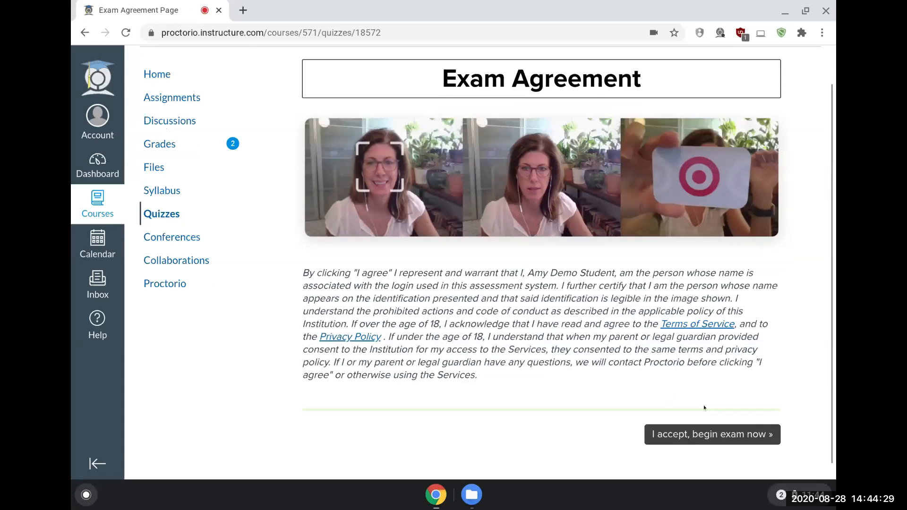
{"action": "left_click", "coordinate": [694, 435]}
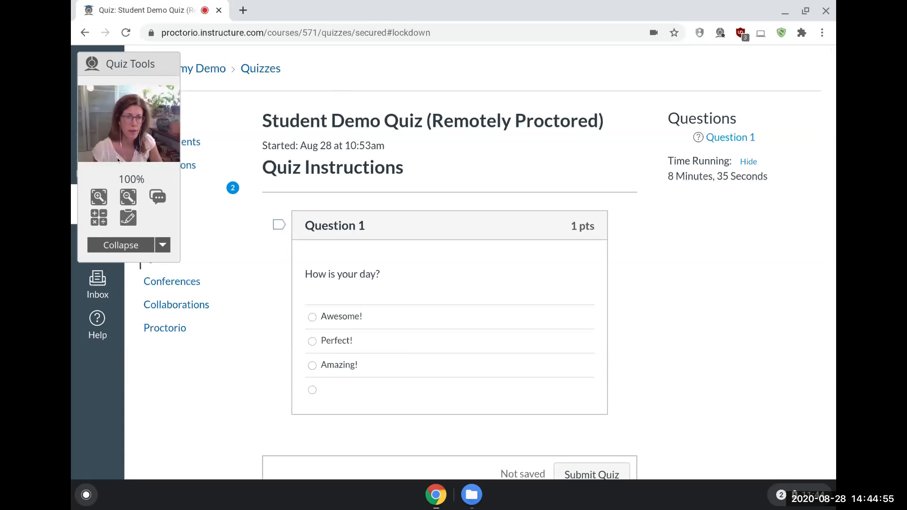
Step: Try the Quiz Tools by zooming the page to 110% and back to 100%, and open and close the calculator
{"action": "left_click", "coordinate": [91, 199]}
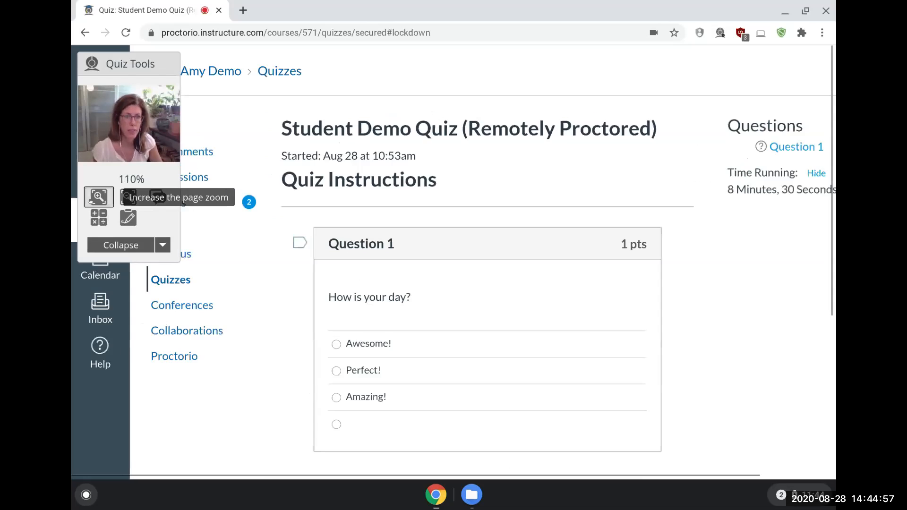
{"action": "left_click", "coordinate": [128, 196]}
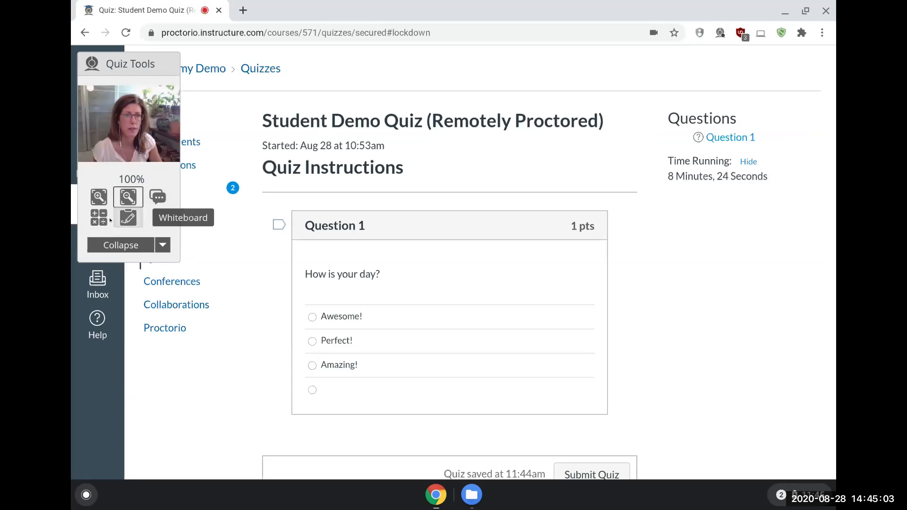
{"action": "left_click", "coordinate": [95, 222]}
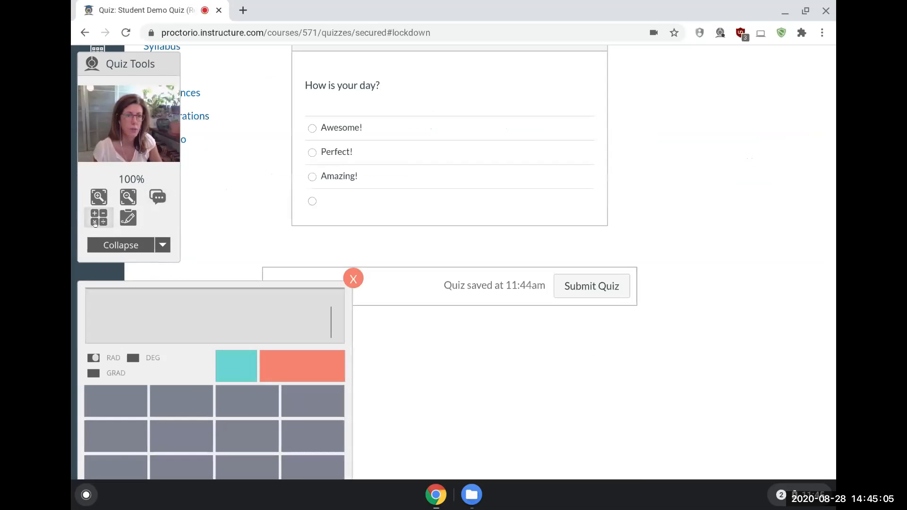
{"action": "left_click", "coordinate": [353, 279]}
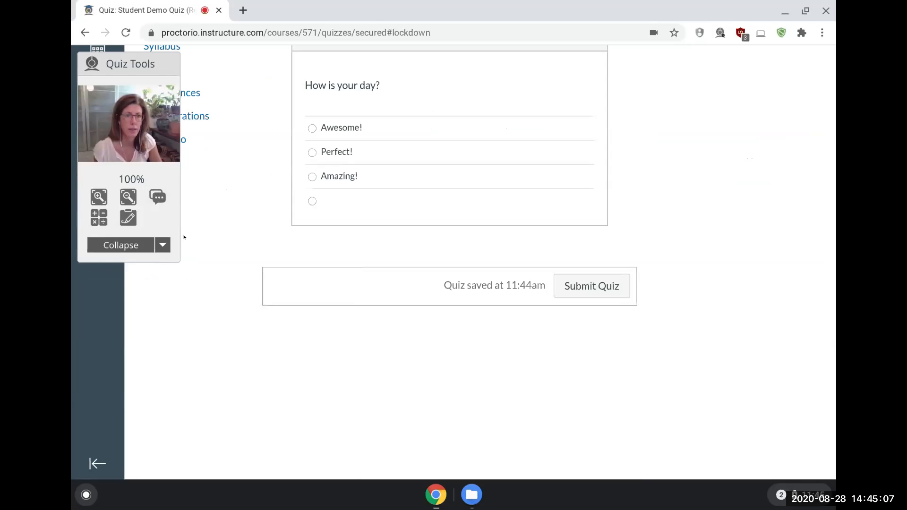
Step: Open the whiteboard, draw a freehand squiggle across it and add the text "asdfkjasd;lfkjskldjf" above the drawing
{"action": "left_click", "coordinate": [129, 216]}
{"action": "mouse_move", "coordinate": [501, 232]}
{"action": "left_mouse_down"}
{"action": "mouse_move", "coordinate": [634, 347]}
{"action": "mouse_move", "coordinate": [798, 365]}
{"action": "left_mouse_up"}
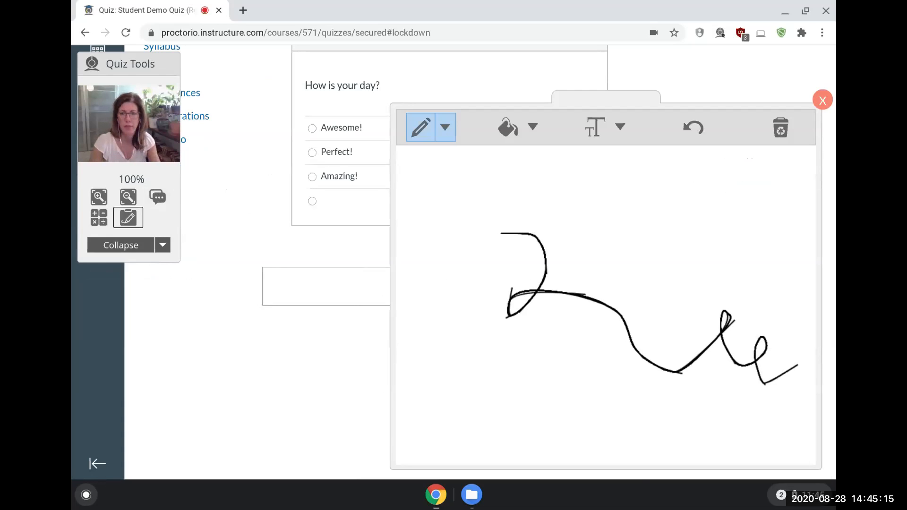
{"action": "left_click", "coordinate": [594, 138]}
{"action": "left_click", "coordinate": [507, 177]}
{"action": "type", "text": "asdfkjasd;lfkjskldjf"}
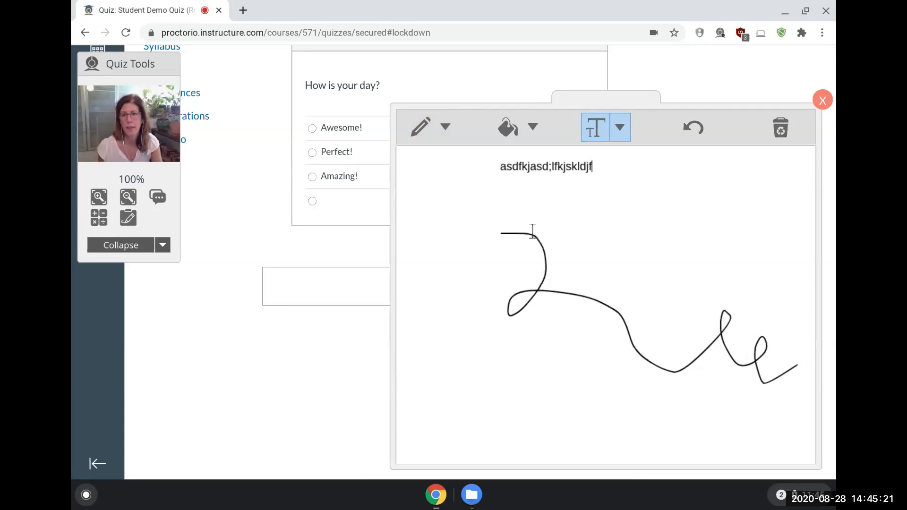
Step: Clear and close the whiteboard, and collapse the Quiz Tools box
{"action": "left_click", "coordinate": [777, 124]}
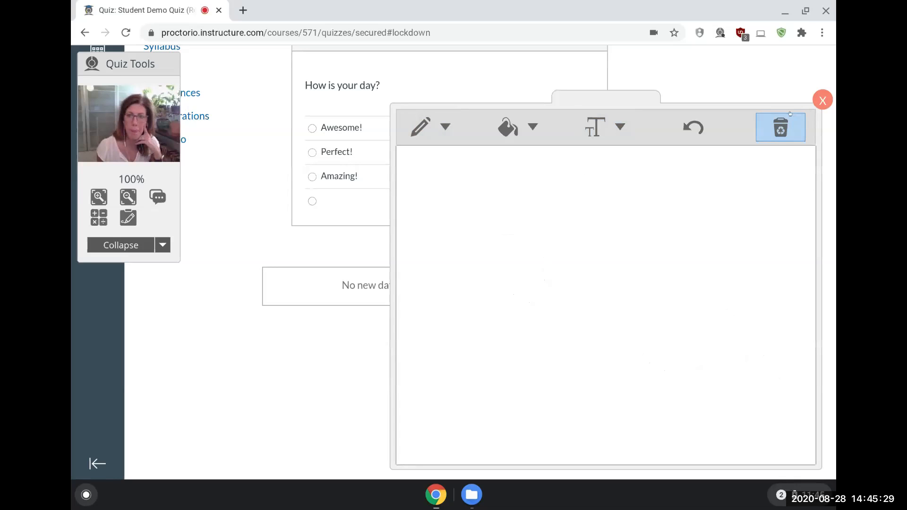
{"action": "left_click", "coordinate": [826, 101]}
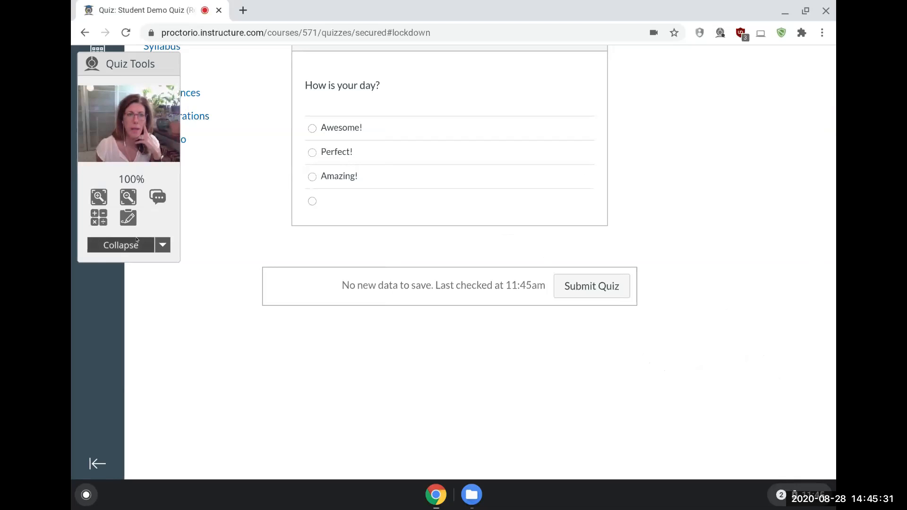
{"action": "left_click", "coordinate": [121, 245]}
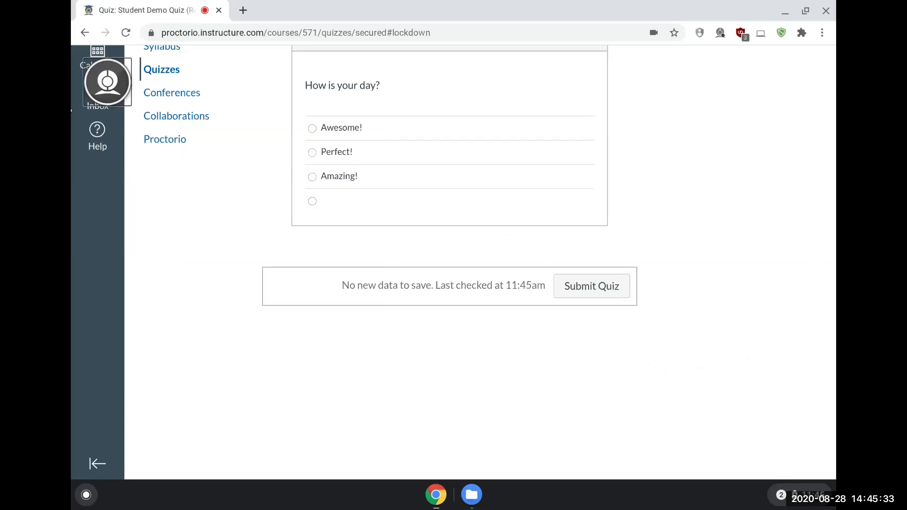
Step: Look over the quiz page and Question 1, and accept submission of the results once time runs out
{"action": "mouse_move", "coordinate": [97, 142]}
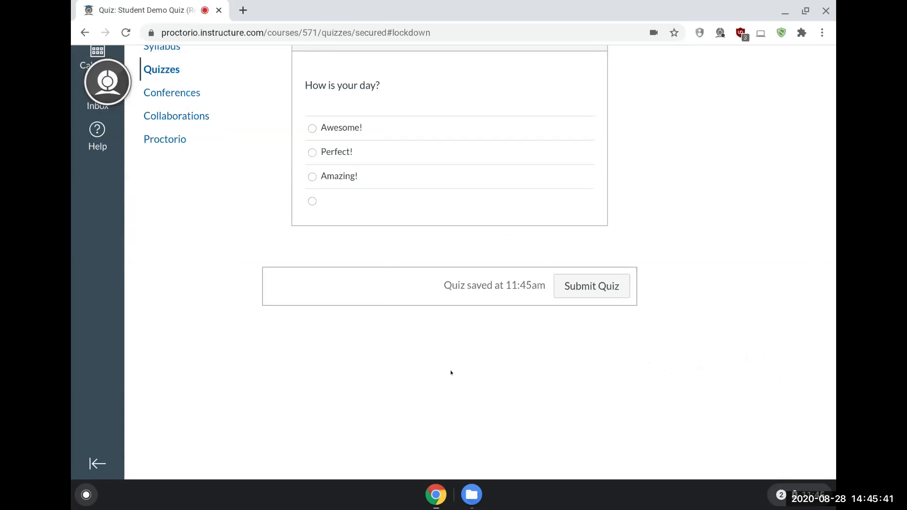
{"action": "scroll", "coordinate": [450, 370], "scroll_direction": "up", "scroll_amount": 5}
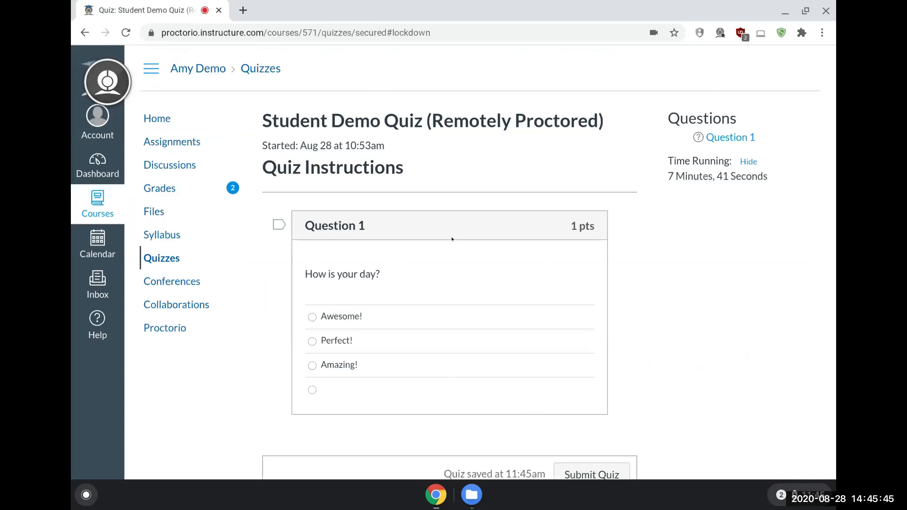
{"action": "scroll", "coordinate": [643, 439], "scroll_direction": "down", "scroll_amount": 2}
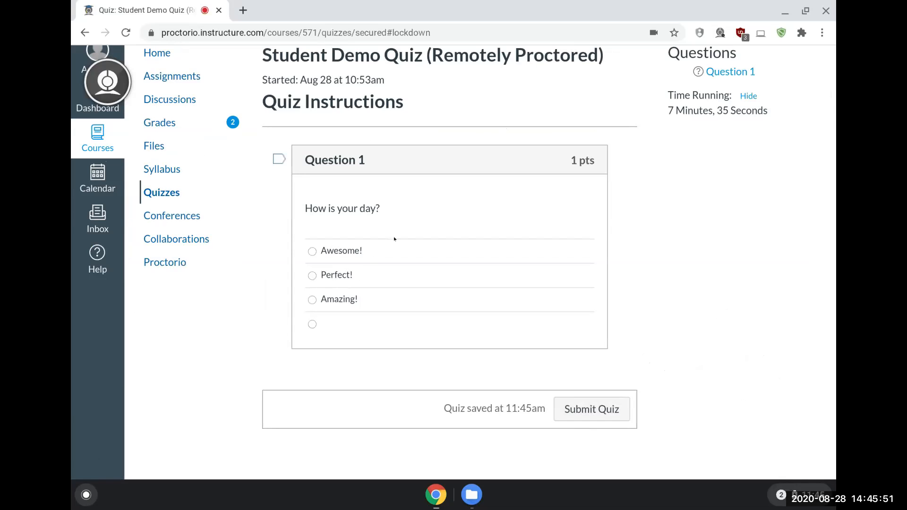
{"action": "scroll", "coordinate": [248, 255], "scroll_direction": "up", "scroll_amount": 2}
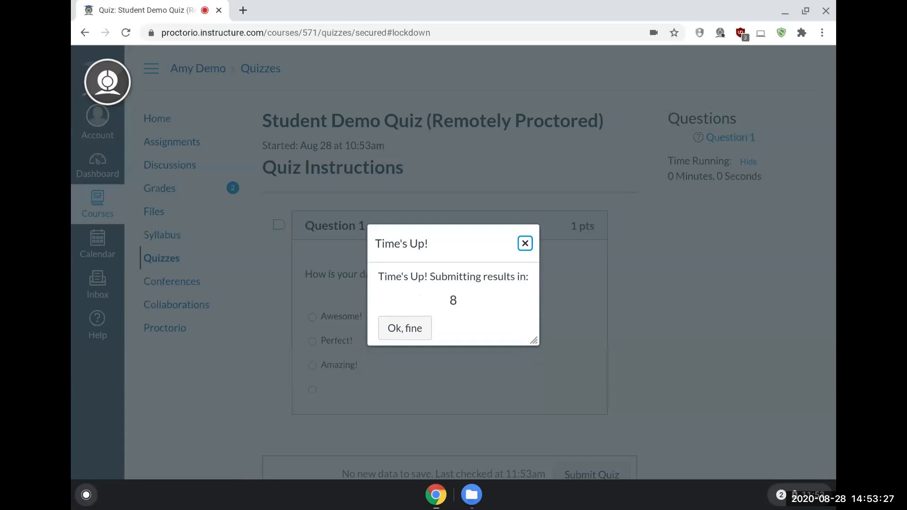
{"action": "left_click", "coordinate": [406, 330]}
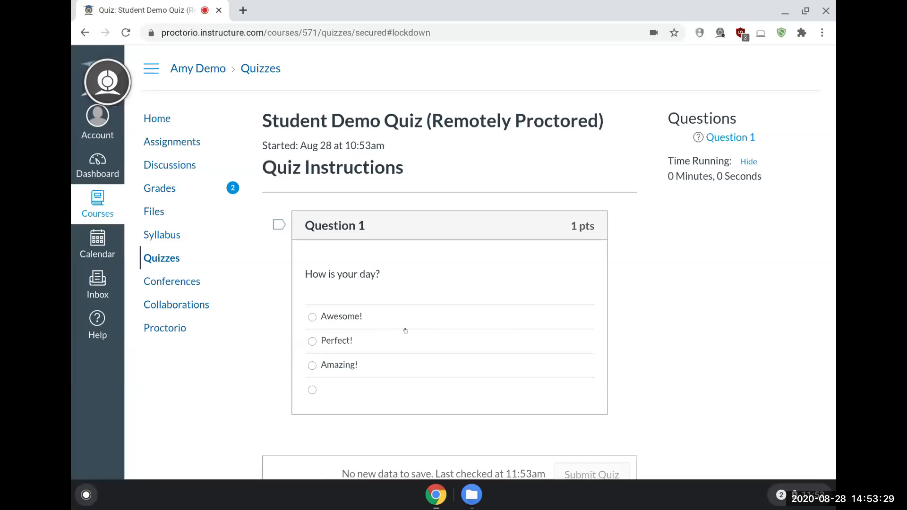